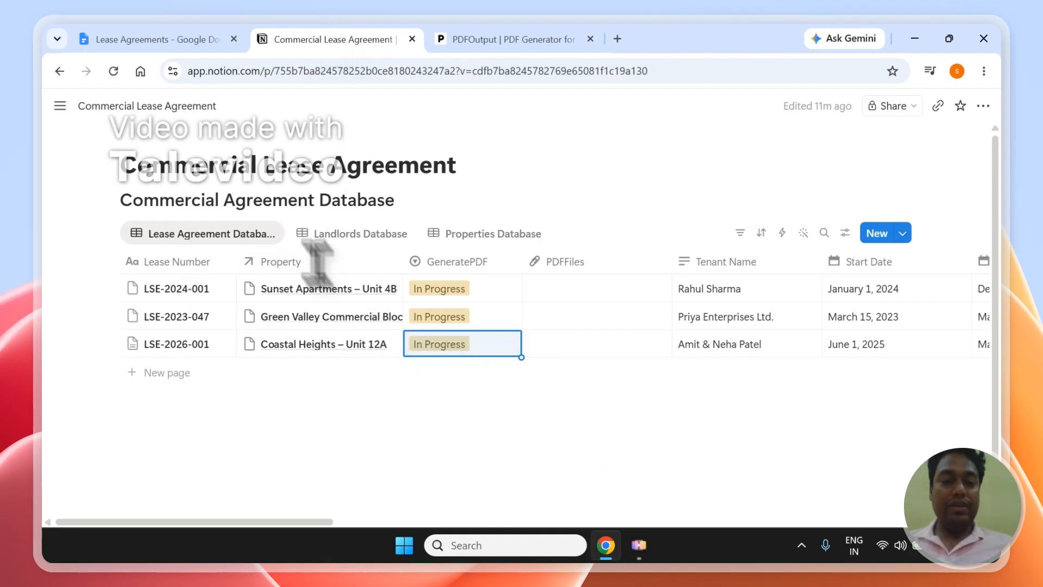
Select the Notion lease page title, then switch to the Lease Agreements template in Google Docs
left_click_drag(126, 171, 429, 148)
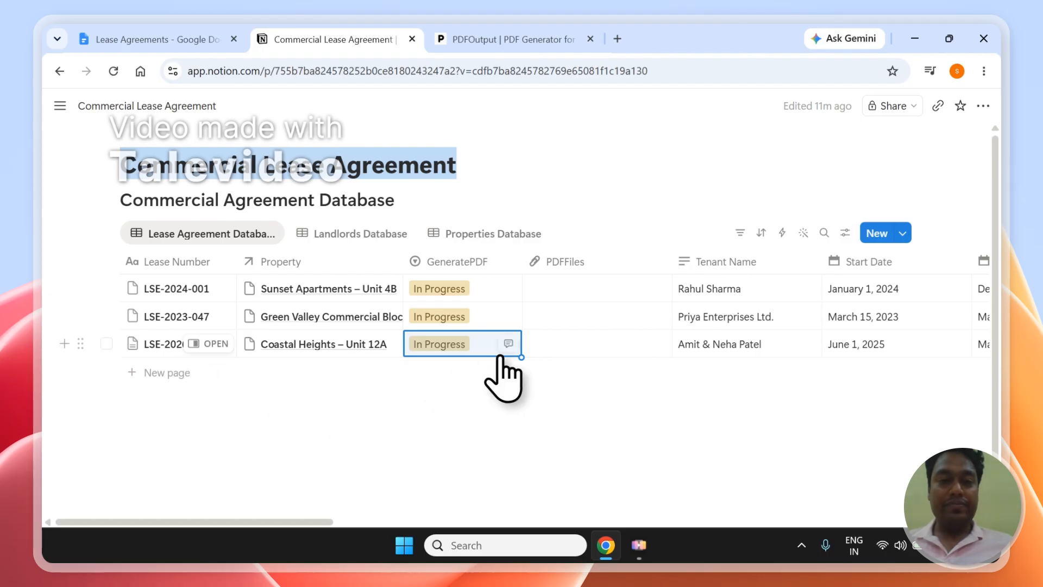
left_click(219, 38)
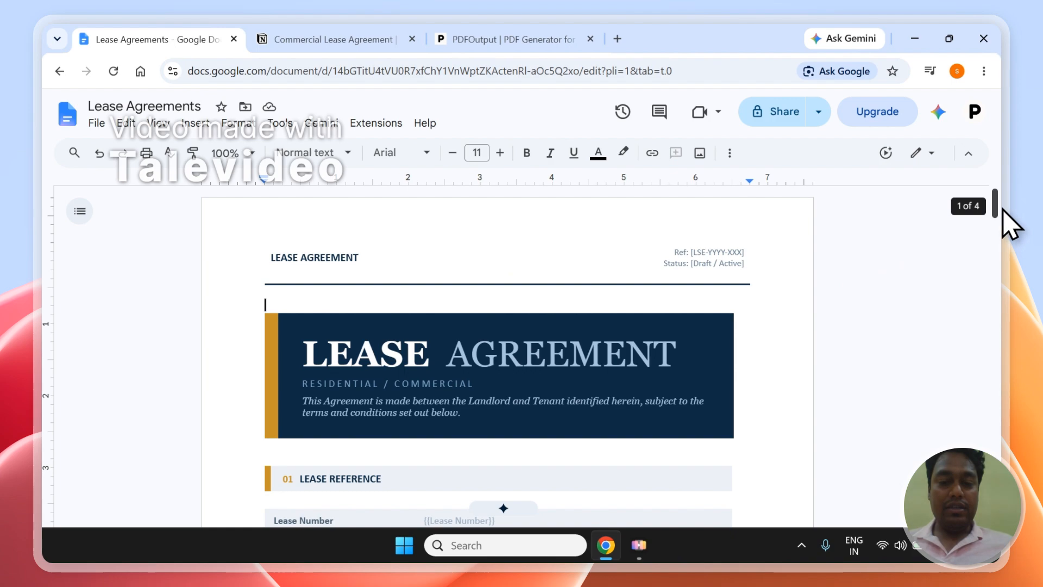
Scroll through the lease template's {{placeholder}} sections, then bring up the PDFOutput website
left_click_drag(1002, 209, 989, 256)
left_click(521, 40)
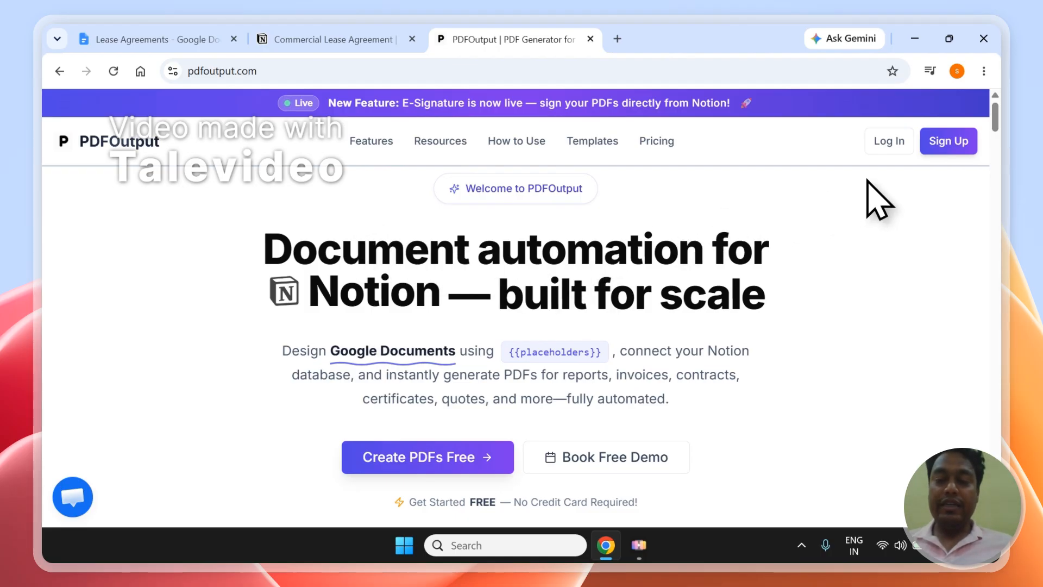
left_click(379, 27)
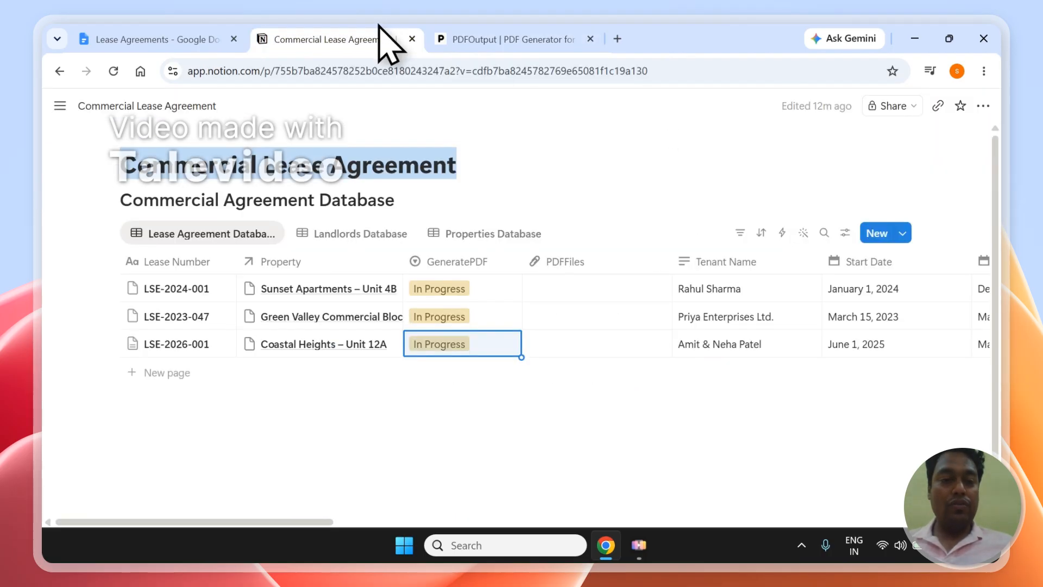
triple_click(258, 172)
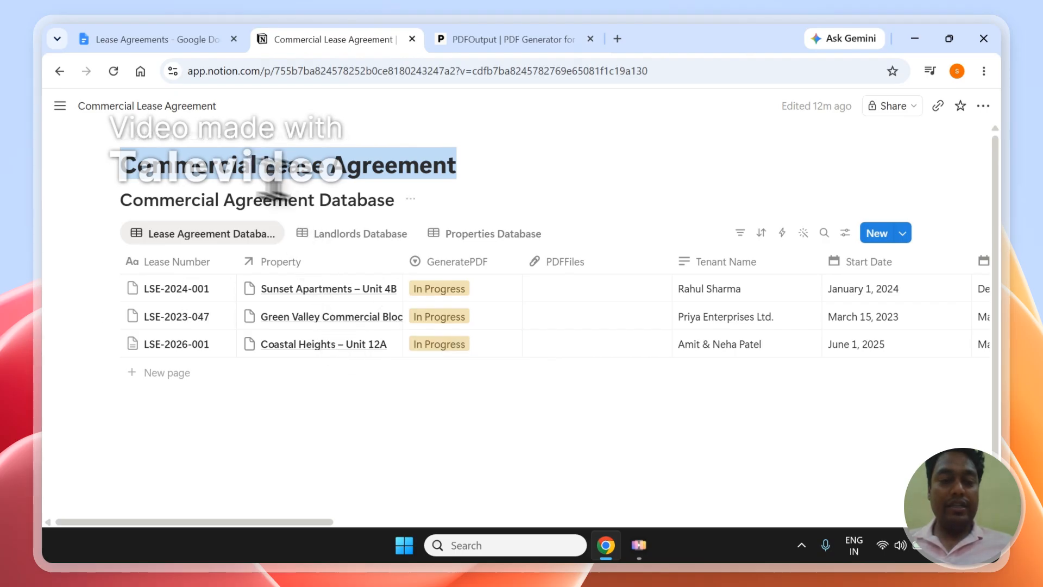
left_click(383, 237)
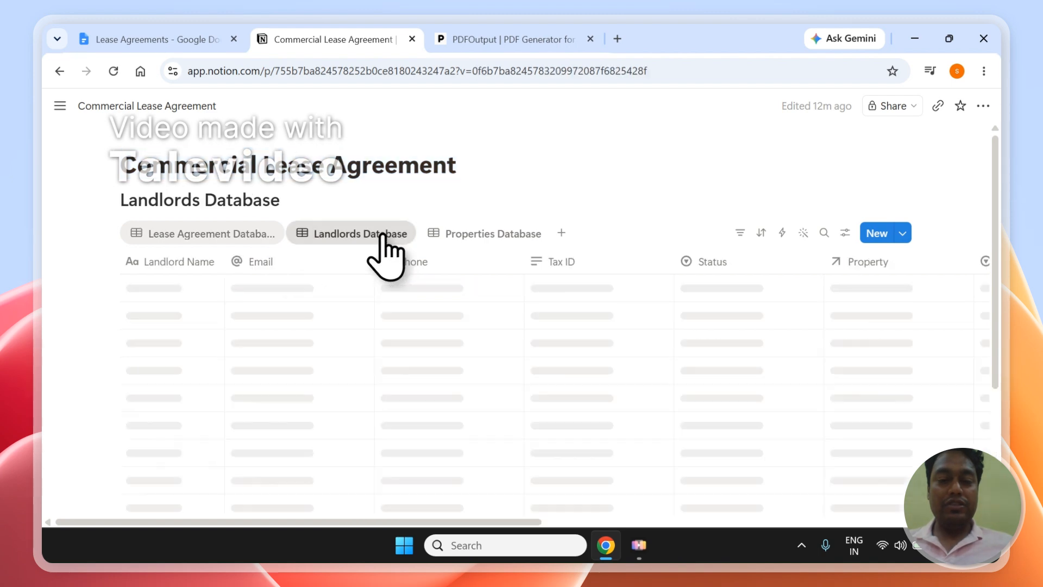
left_click(493, 242)
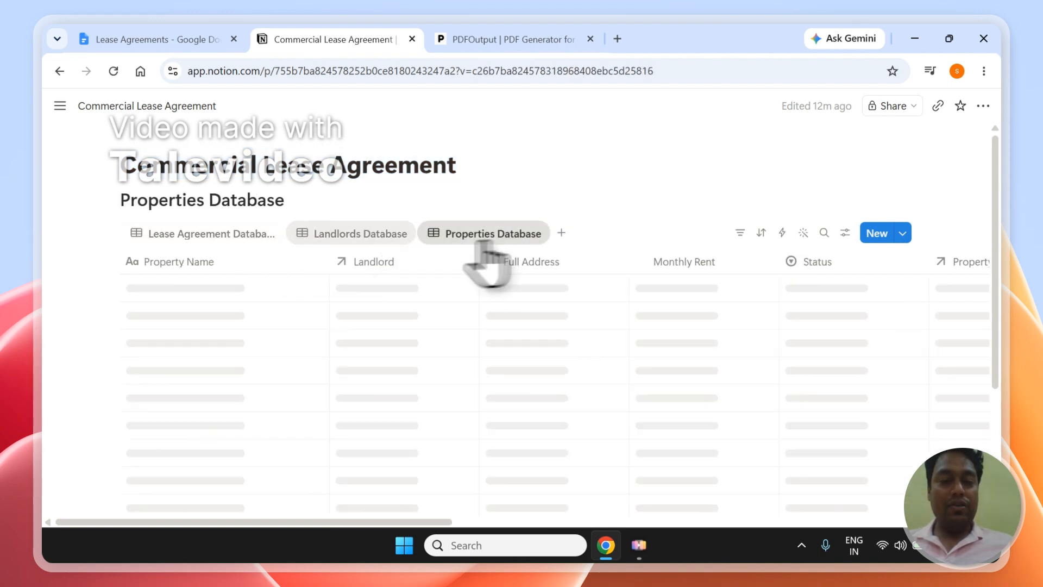
left_click(193, 238)
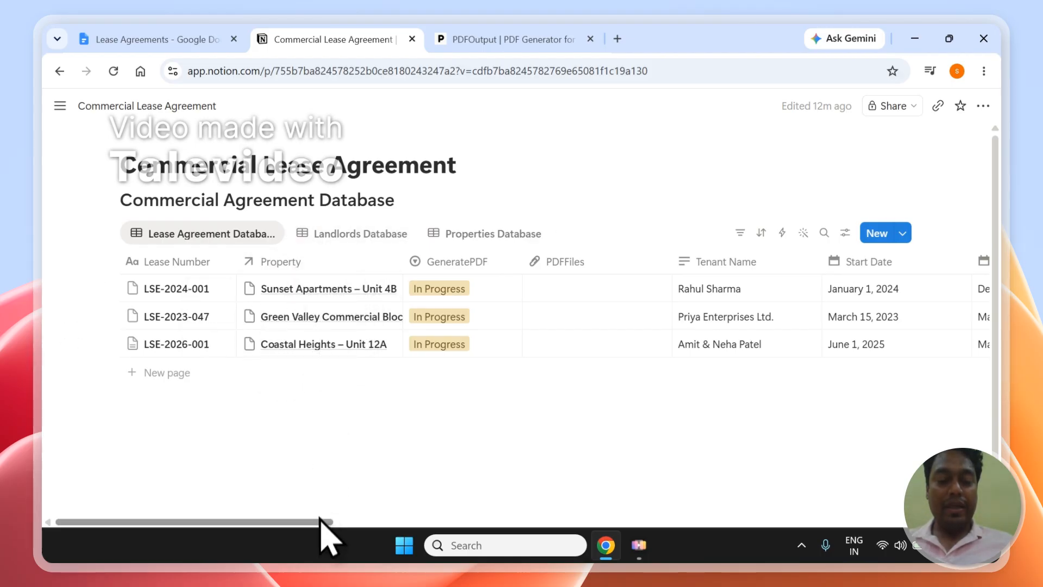
scroll(323, 523, "right", 5)
left_click_drag(325, 526, 947, 568)
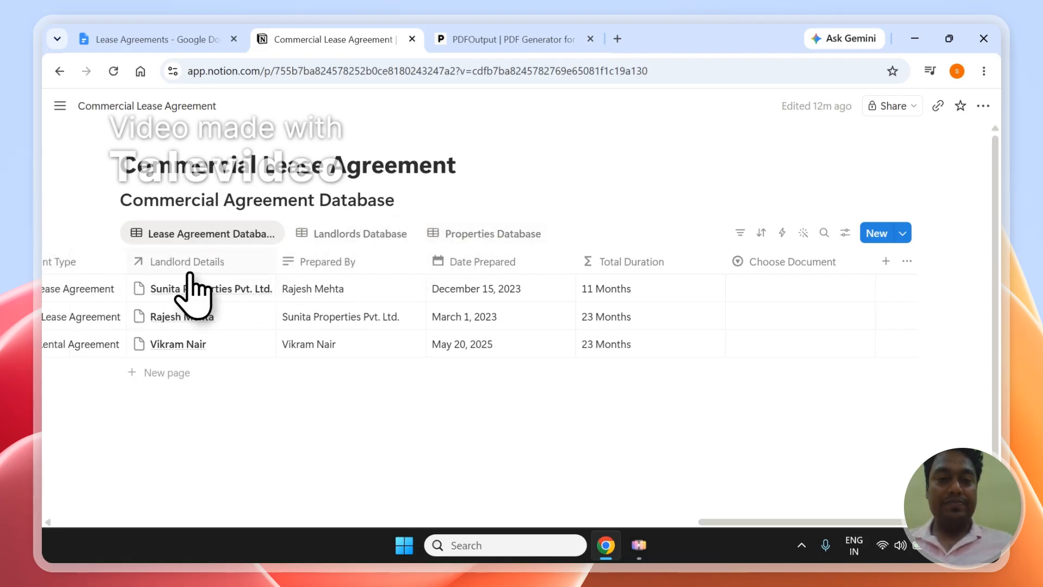
left_click(565, 41)
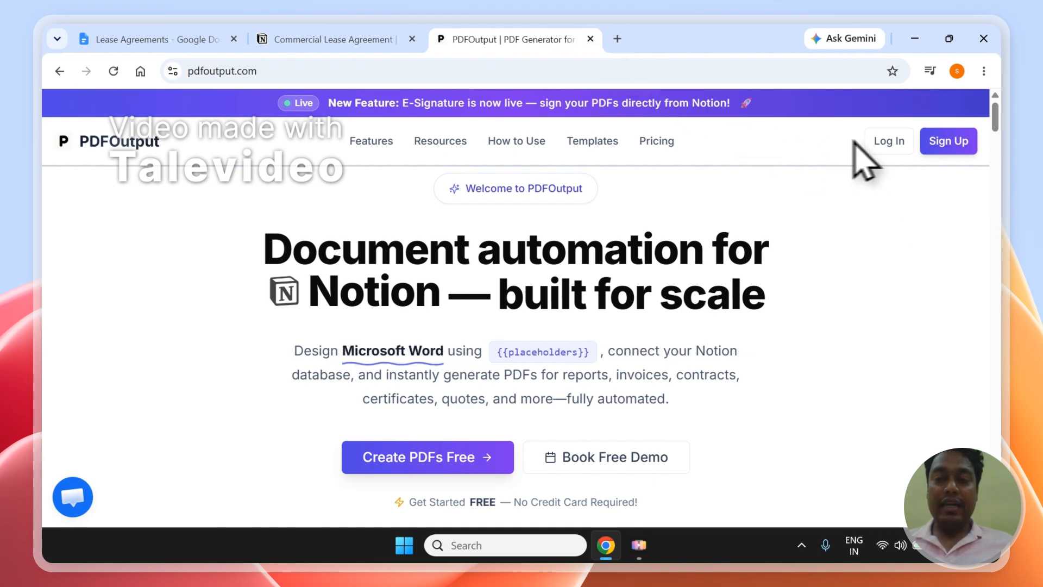
Log in to PDFOutput with the Google account and approve the consent screens
left_click(884, 146)
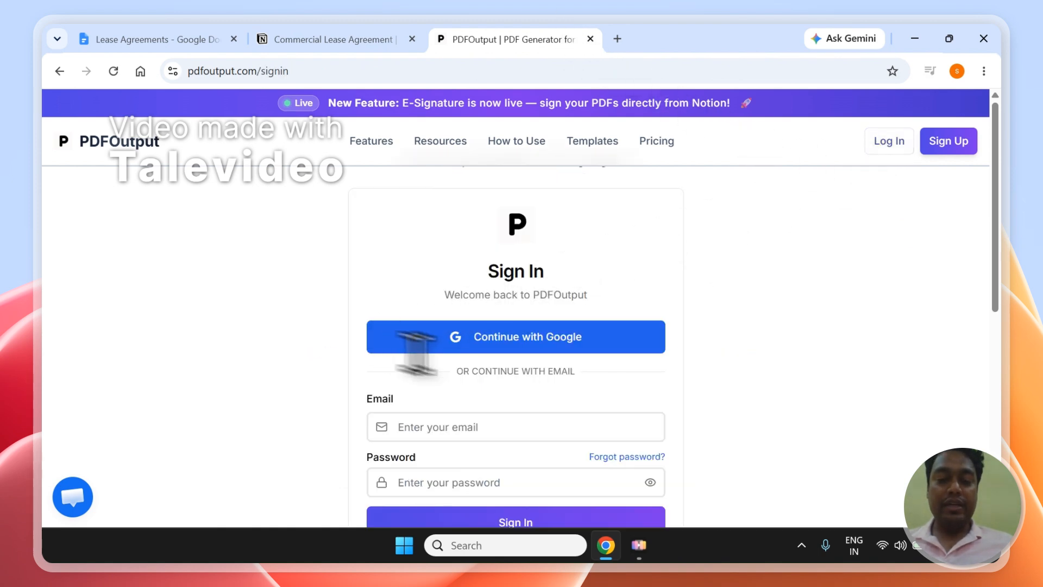
left_click(523, 339)
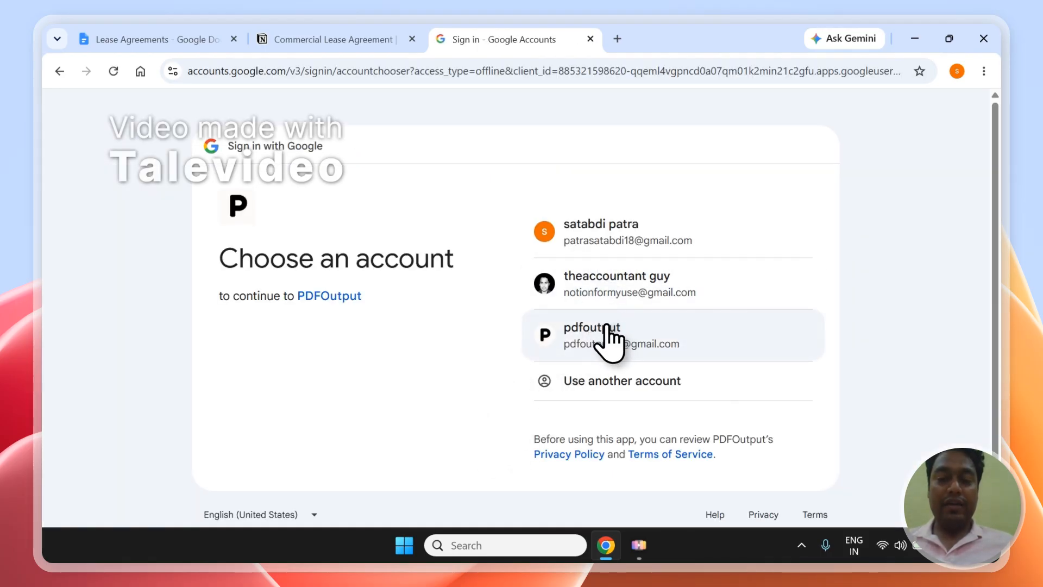
left_click(608, 334)
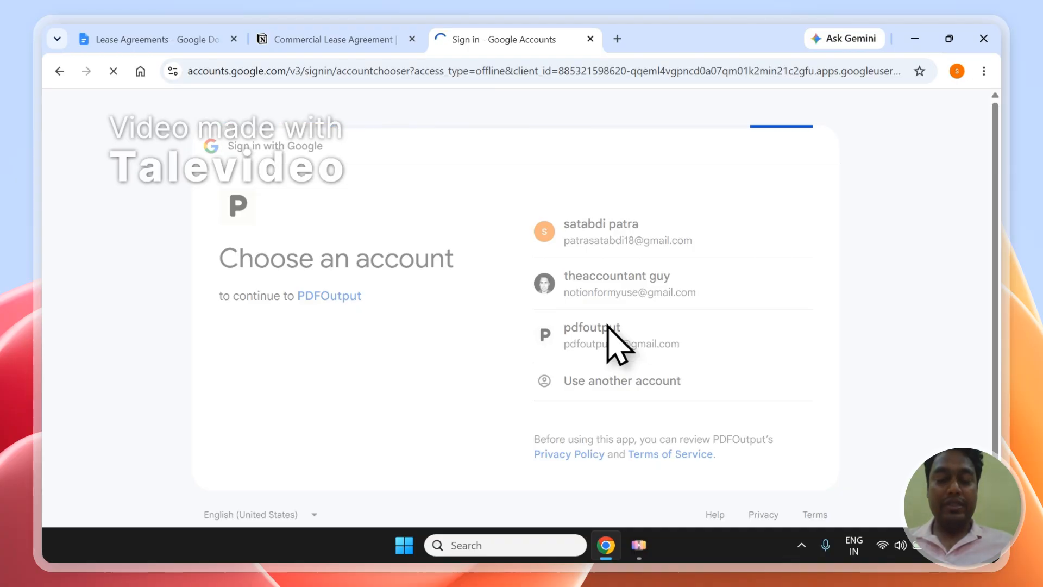
left_click(731, 399)
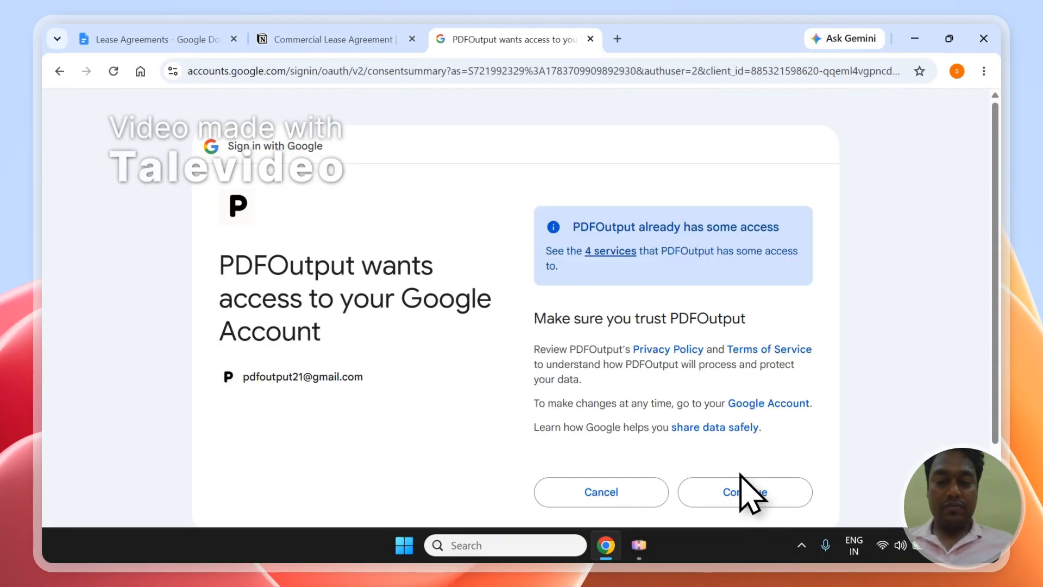
left_click(745, 493)
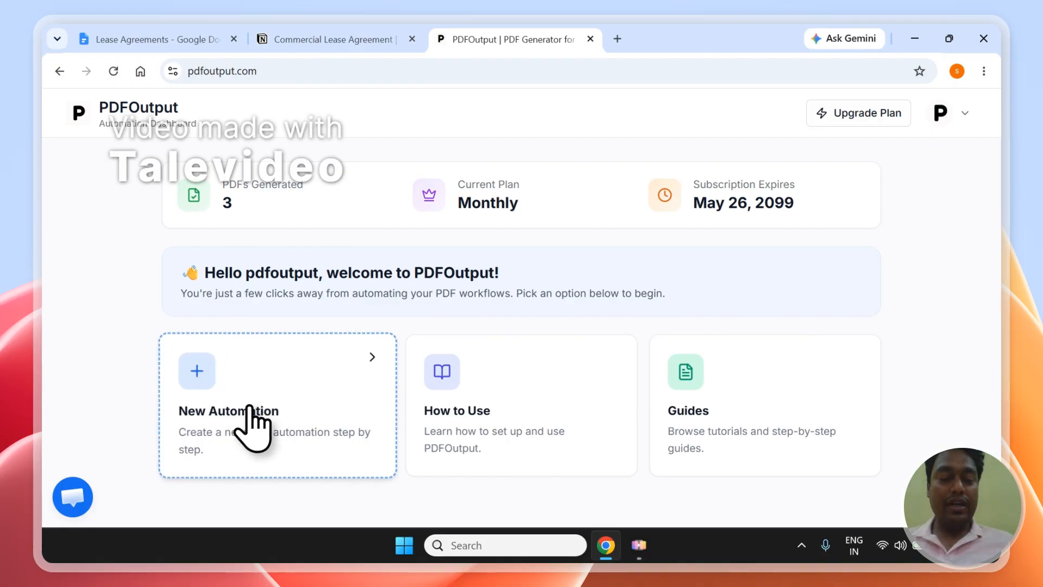
Start a new automation with a Notion connection and copy the 'Commercial Lease Agreement' page title
left_click(252, 427)
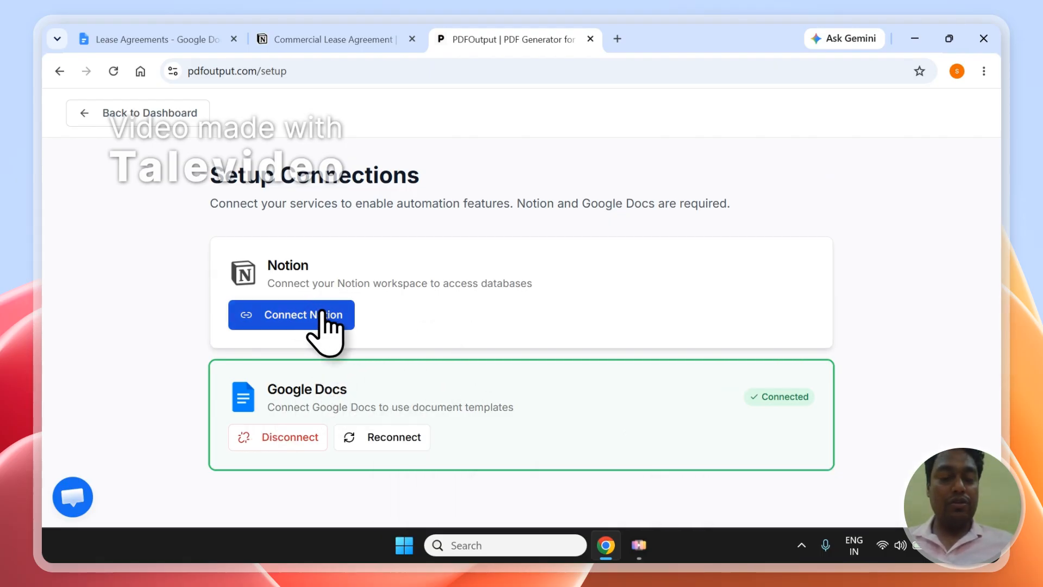
left_click(291, 320)
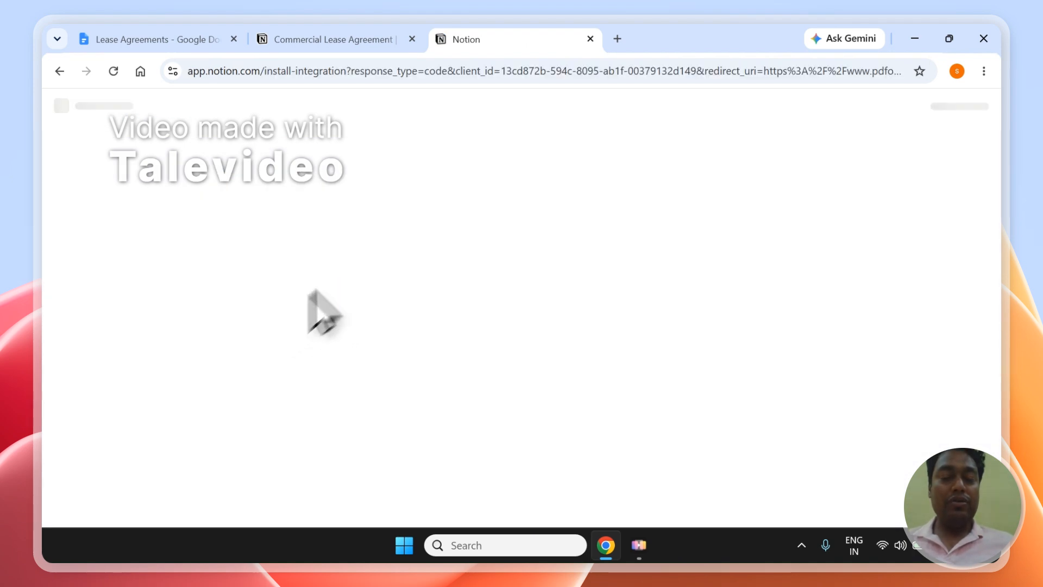
left_click(342, 50)
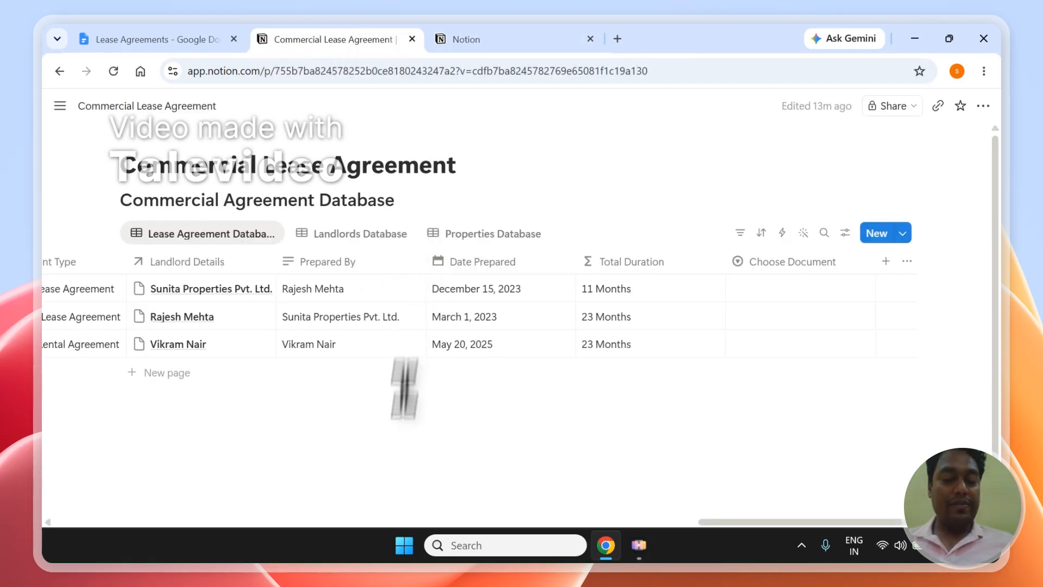
left_click_drag(706, 521, 70, 524)
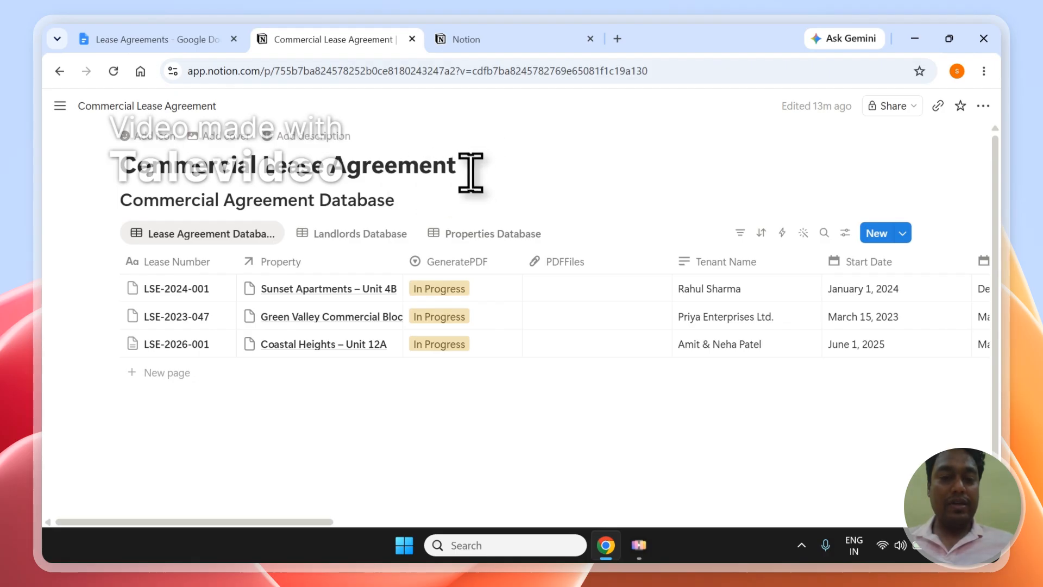
left_click_drag(460, 161, 164, 185)
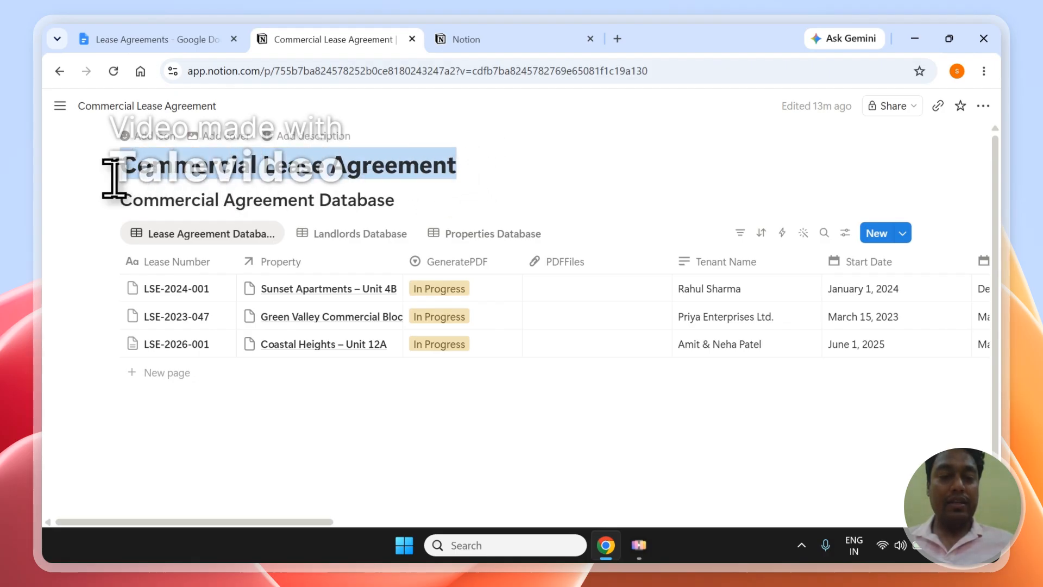
right_click(183, 170)
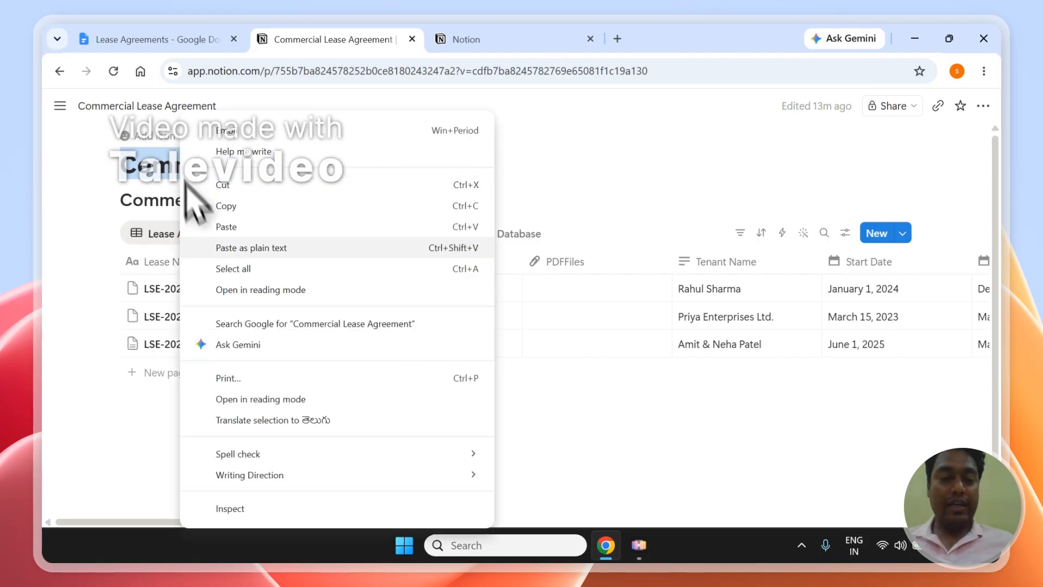
left_click(235, 205)
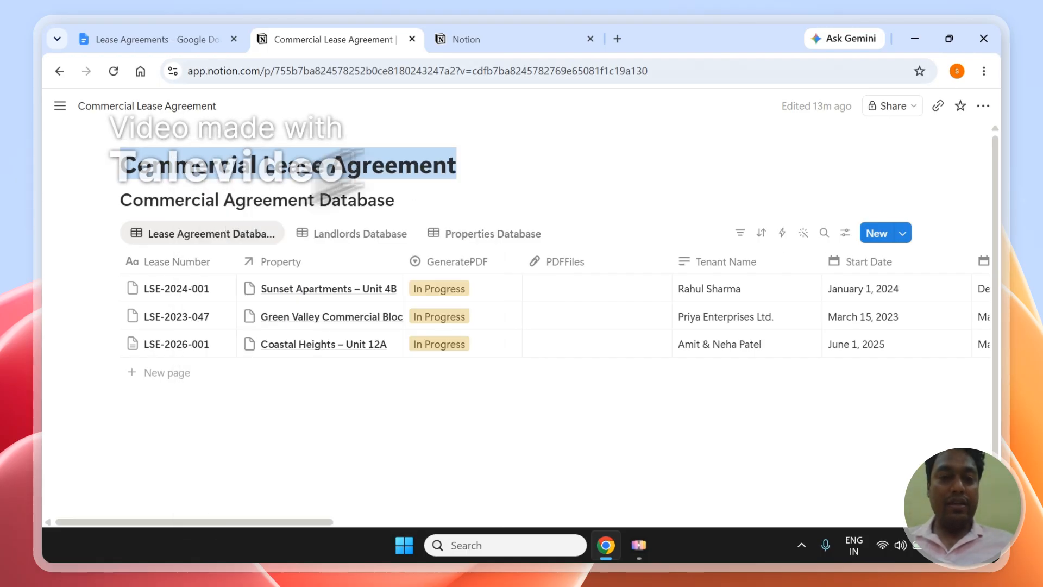
left_click(541, 34)
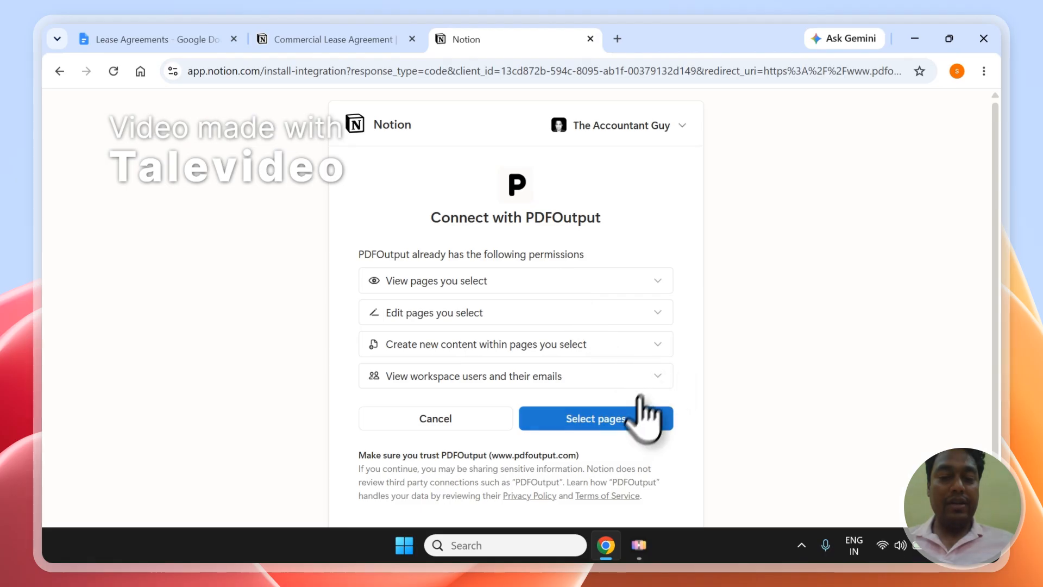
Search Notion pages for the pasted 'Commercial Lease Agreement' title and allow PDFOutput access
left_click(615, 421)
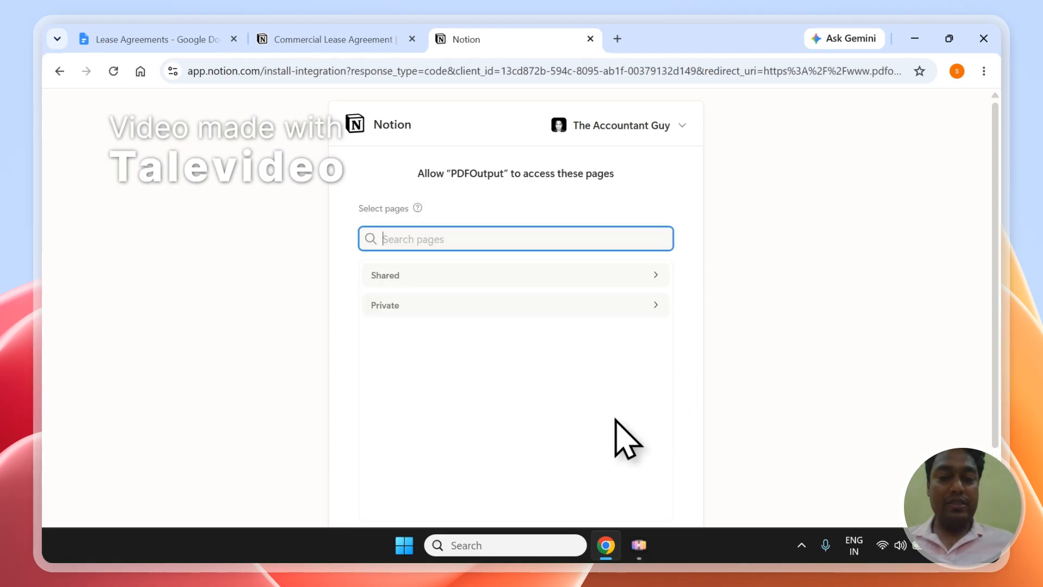
right_click(417, 246)
left_click(435, 357)
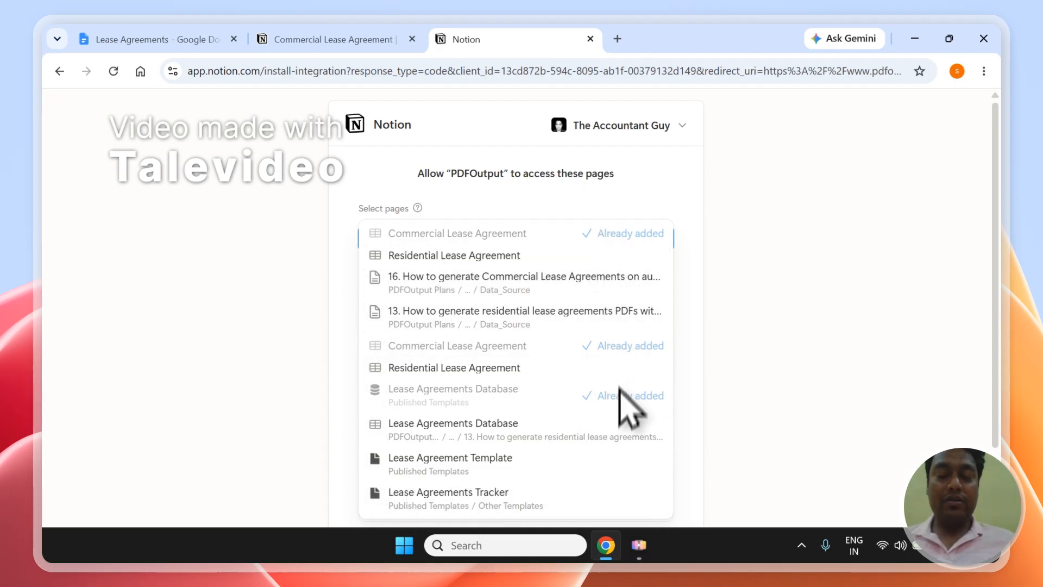
left_click(678, 245)
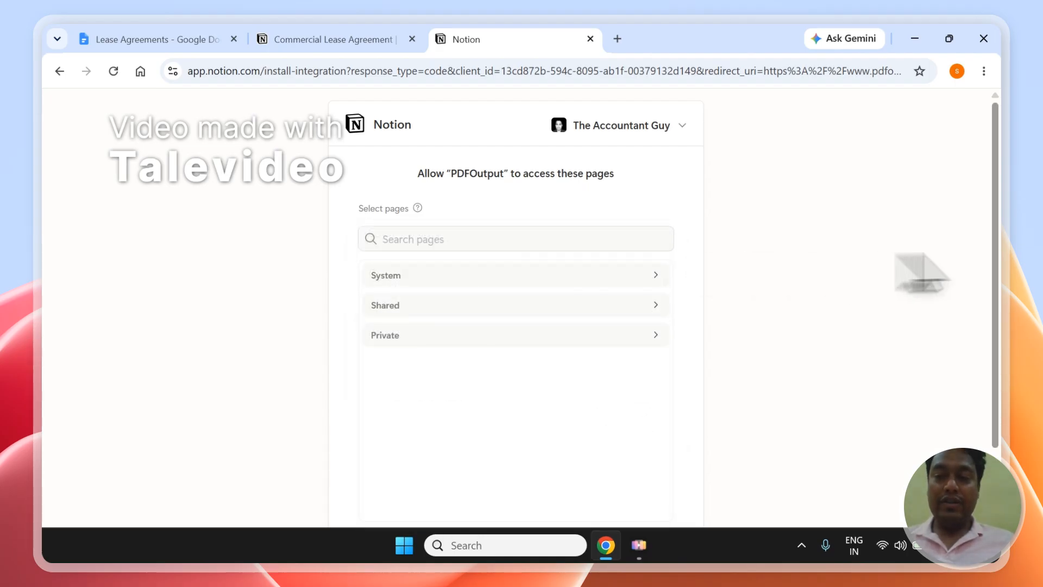
scroll(1004, 261, "down", 2)
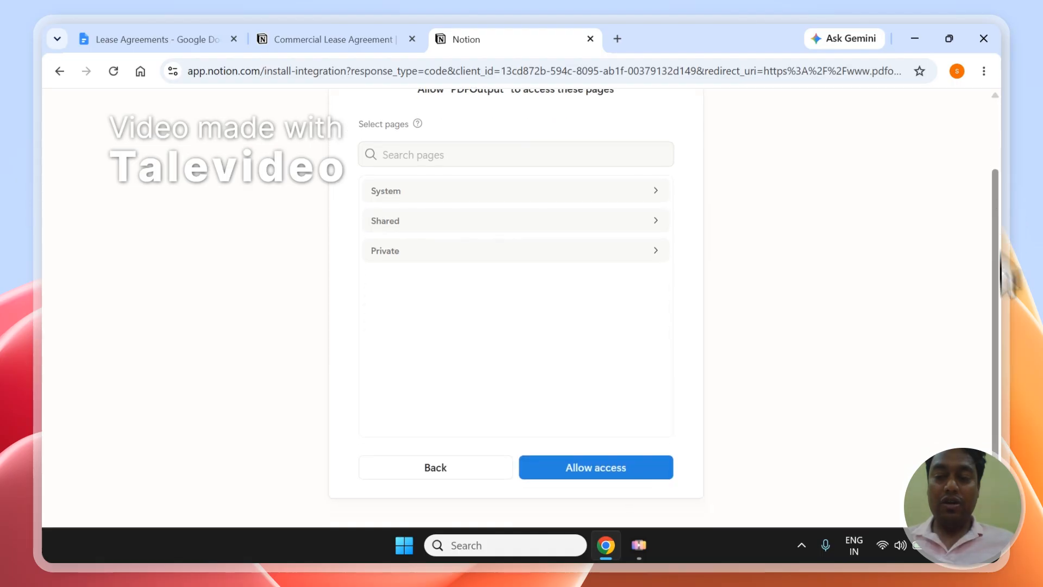
left_click(575, 470)
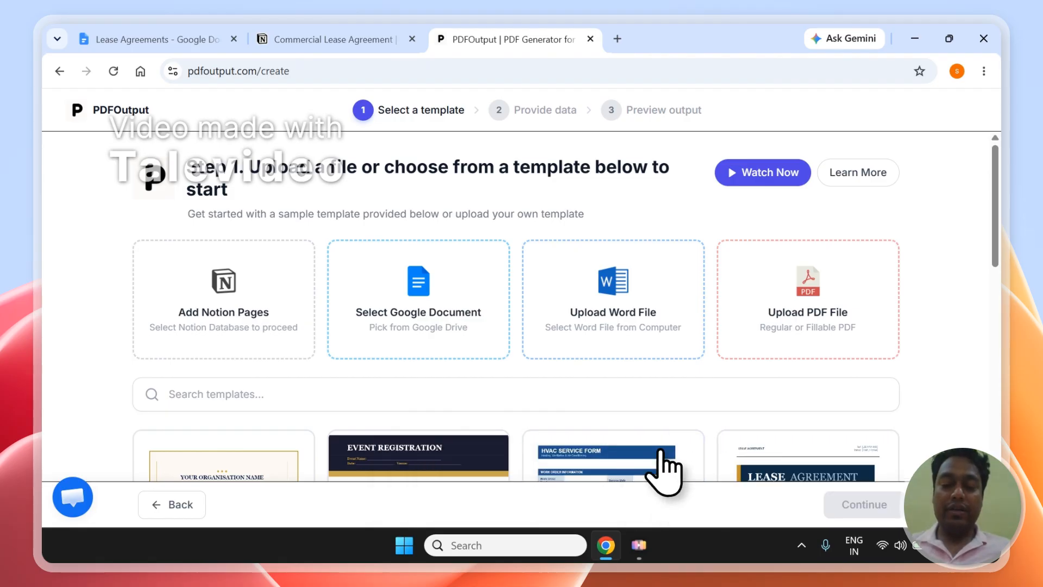
Try the Google Document source option, dismiss it, and recheck the Lease Agreements doc
left_click(666, 466)
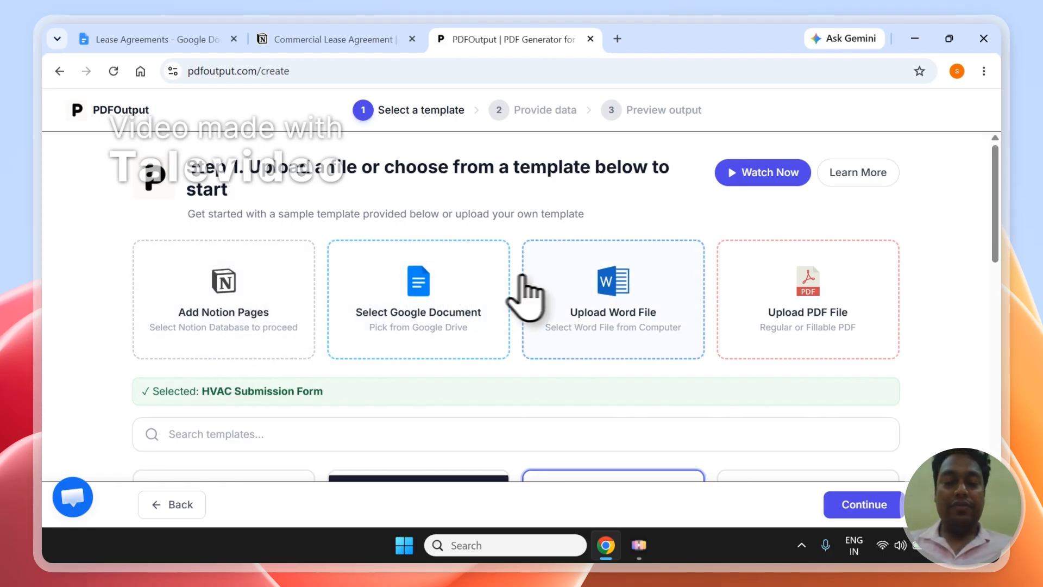
left_click(145, 26)
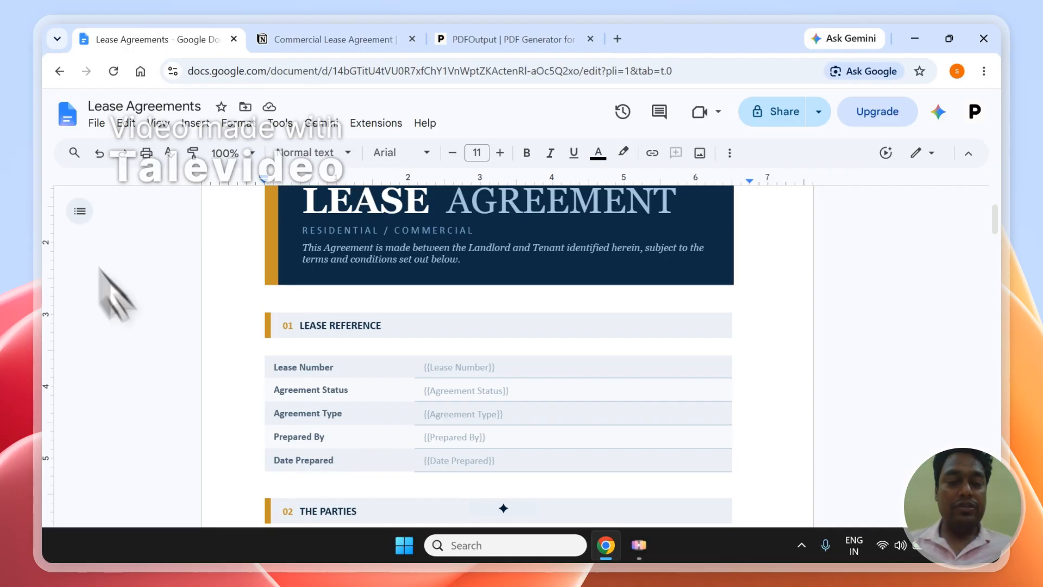
left_click(488, 38)
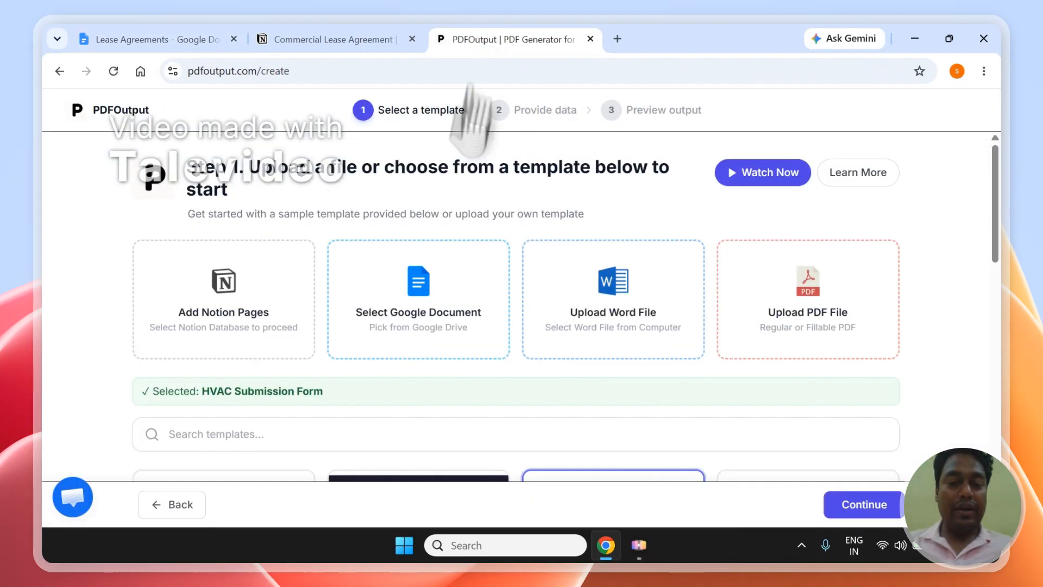
left_click(417, 289)
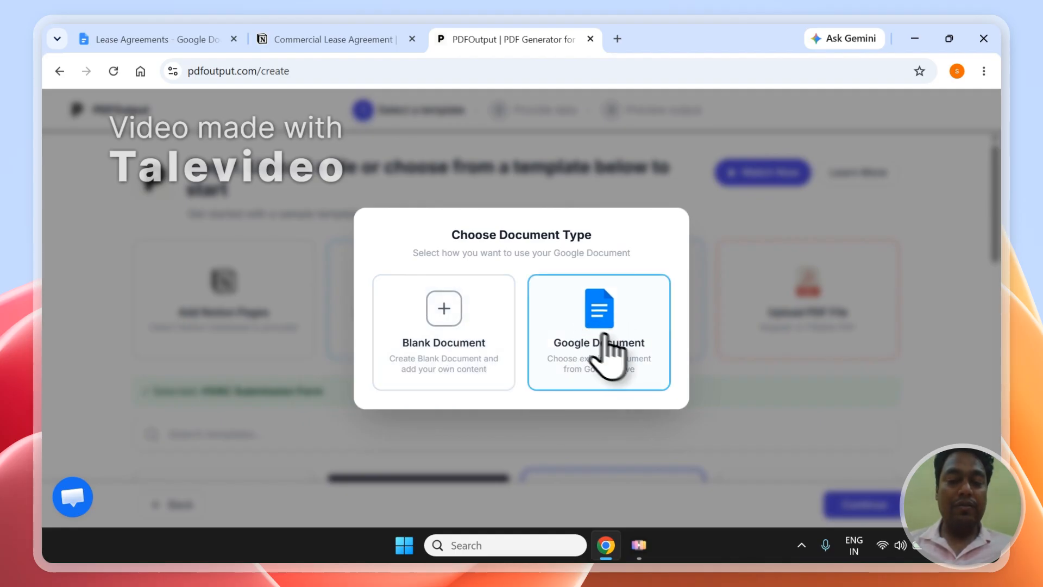
left_click(827, 375)
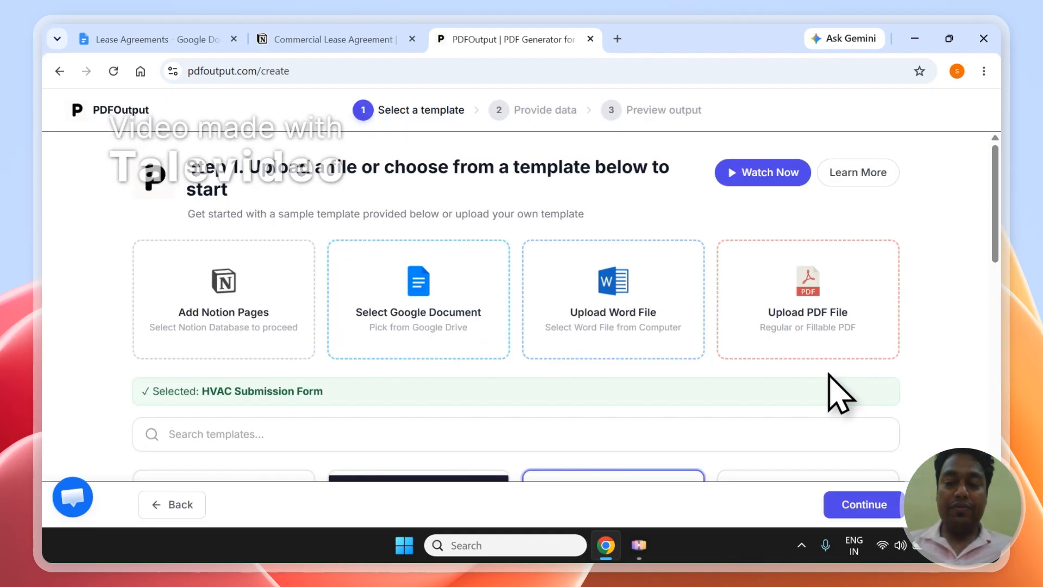
scroll(1001, 248, "down", 1)
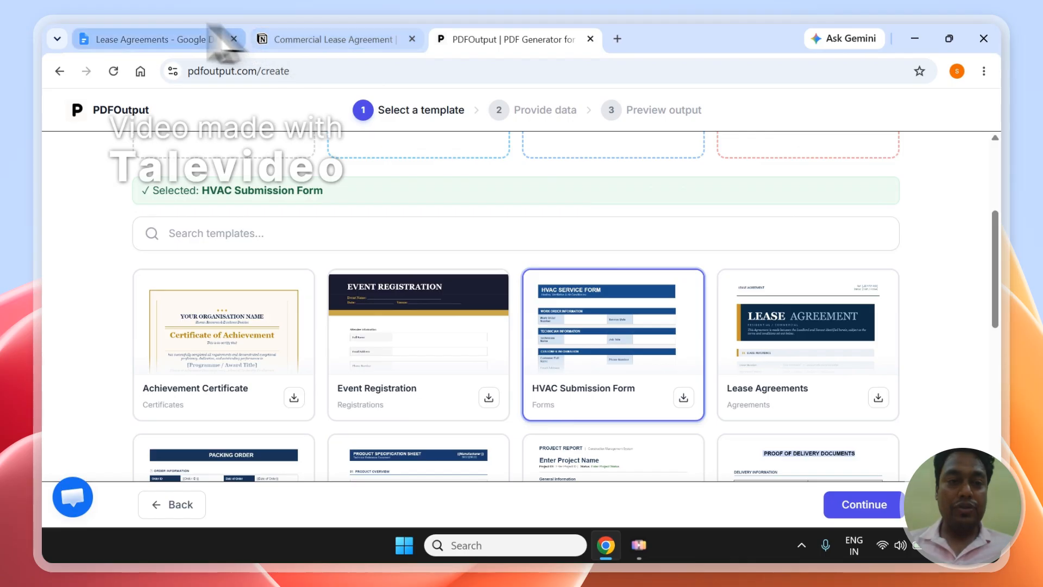
left_click(218, 40)
left_click(472, 38)
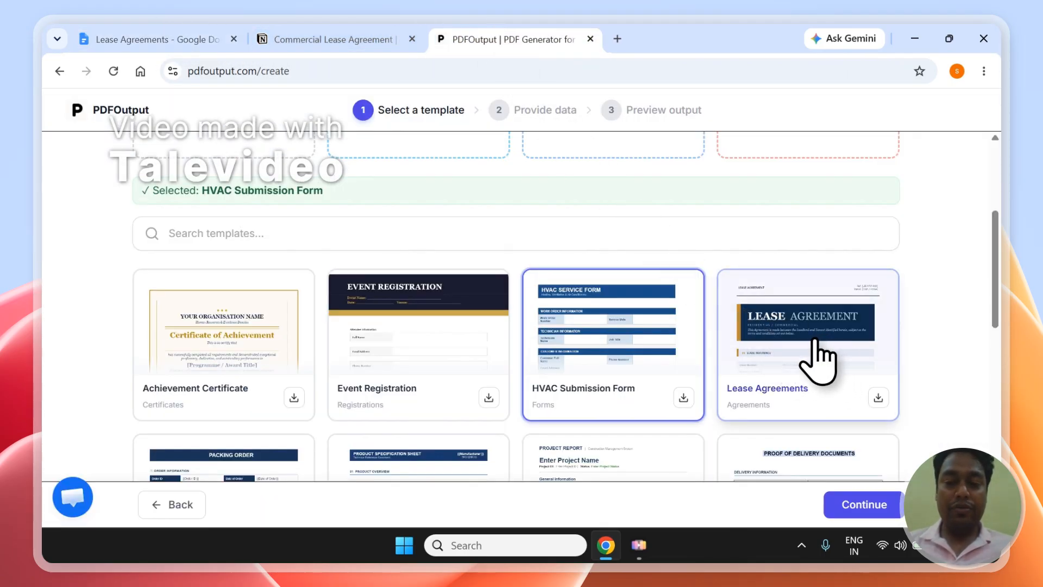
Search templates for 'Lease', choose Lease Agreements, and continue to the Provide data step
left_click(524, 228)
type("Lease")
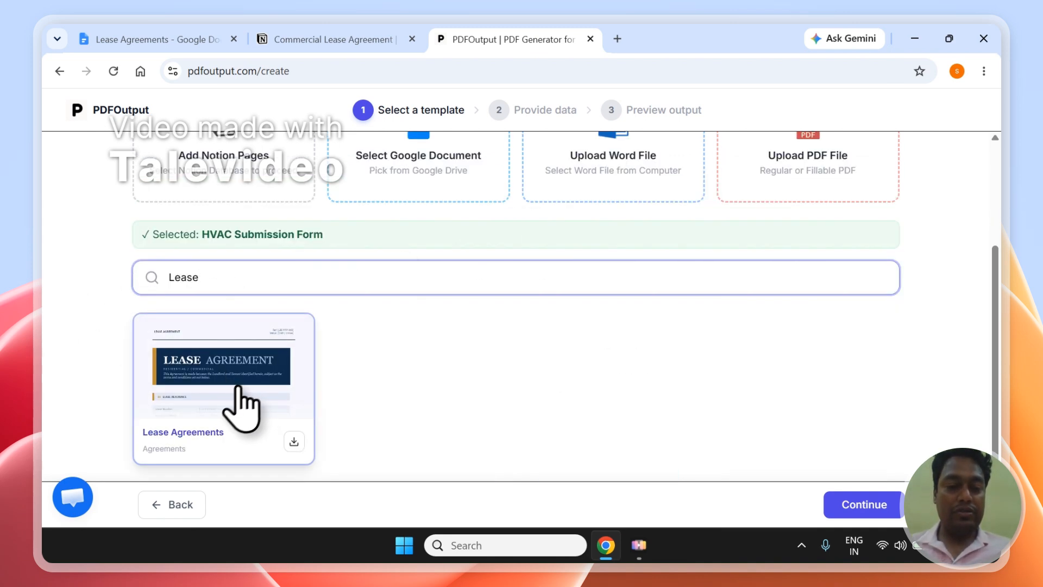
left_click(235, 402)
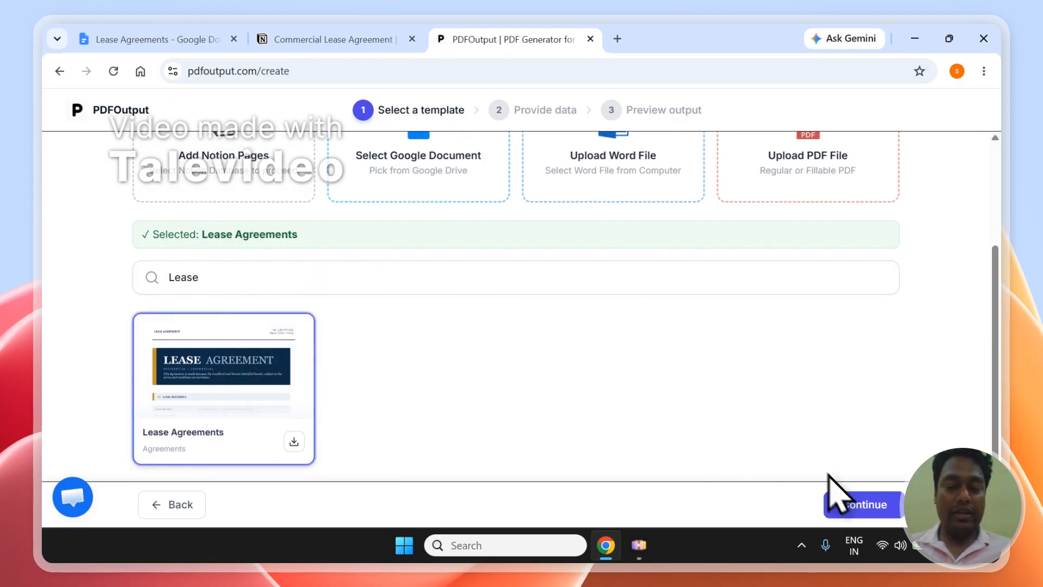
left_click(843, 507)
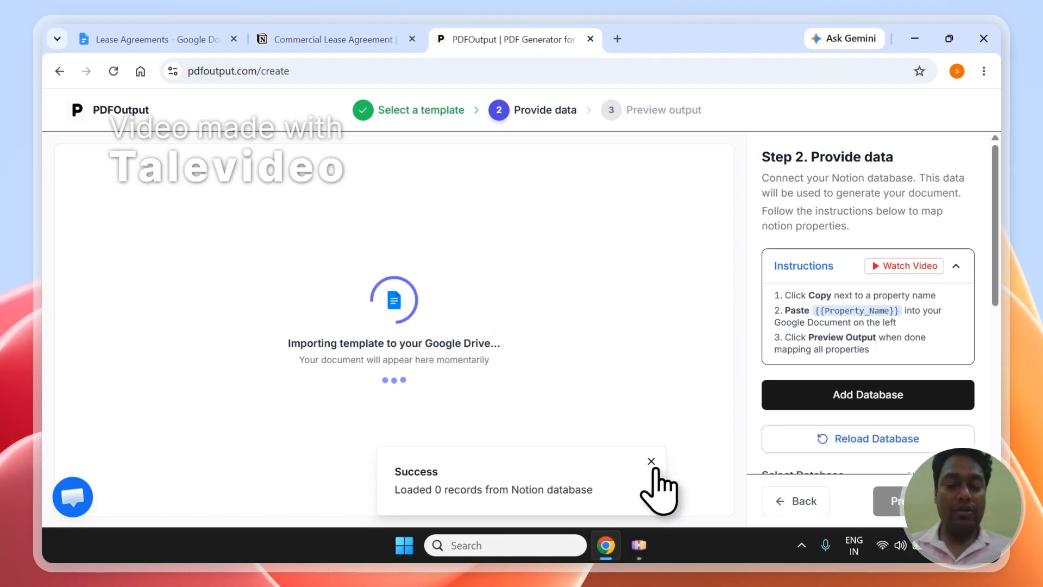
Dismiss the Success toast and reload the Notion database list in the Step 2 panel
left_click(652, 463)
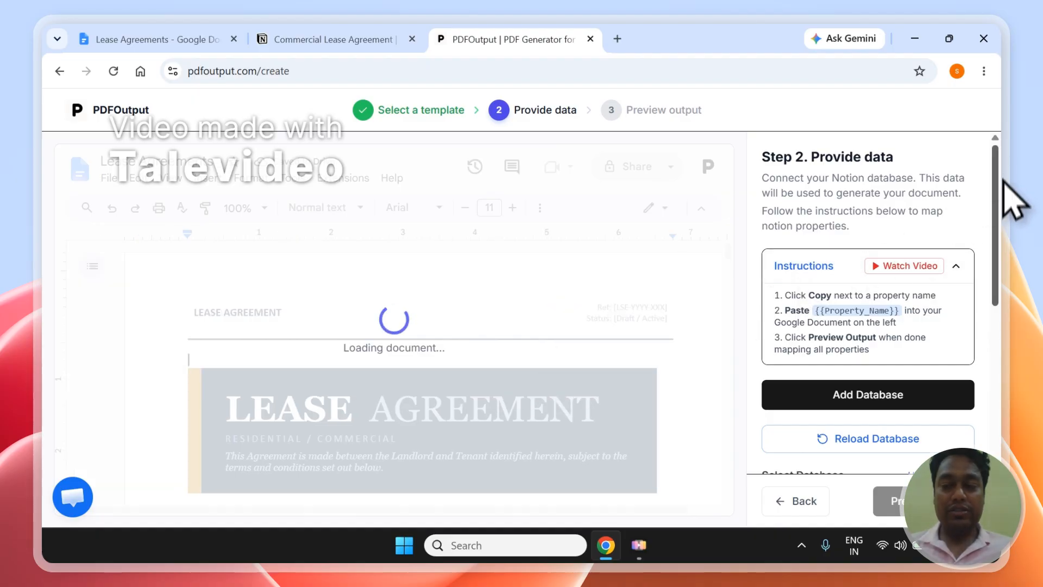
scroll(1004, 223, "down", 3)
scroll(1004, 234, "down", 3)
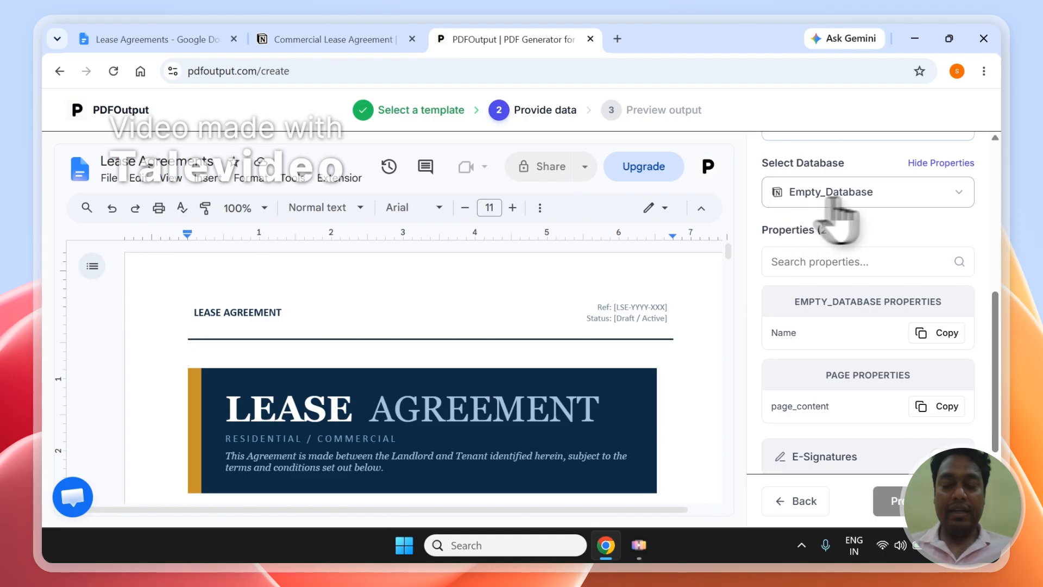
left_click(961, 202)
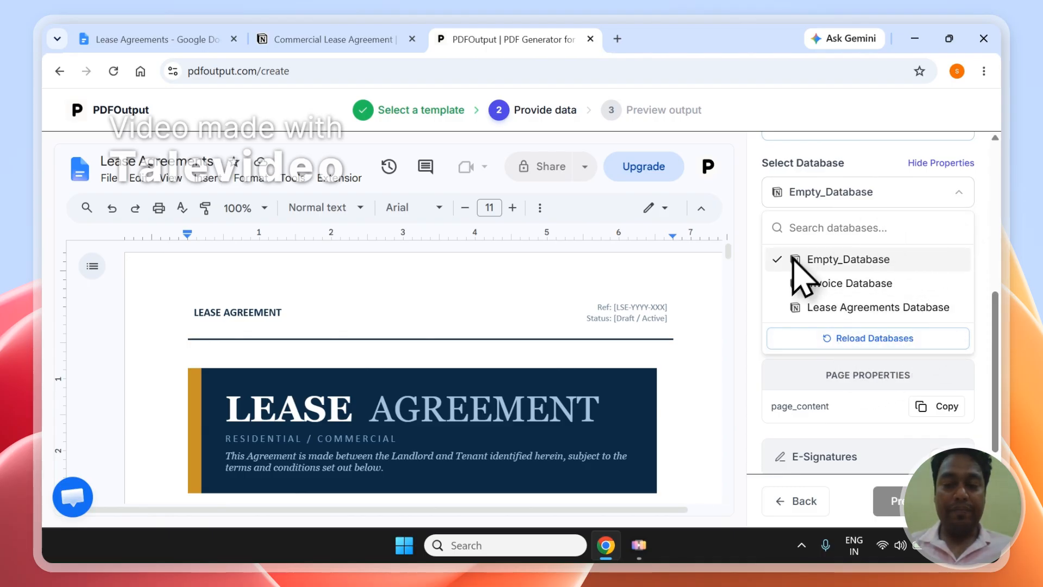
left_click(888, 340)
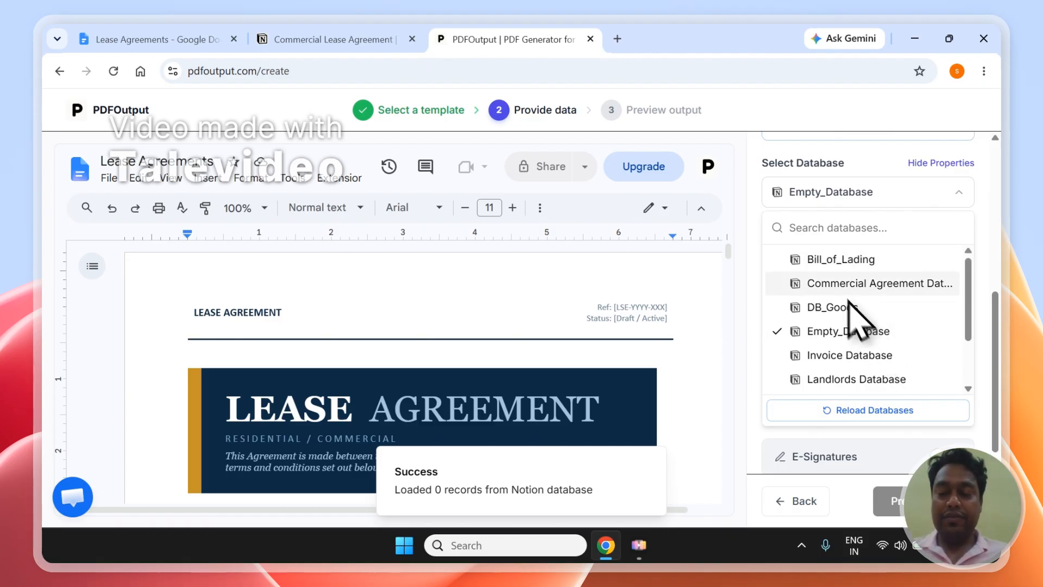
Use the Commercial Agreement database as data source and copy the Lease Number tag over its placeholder
left_click(842, 283)
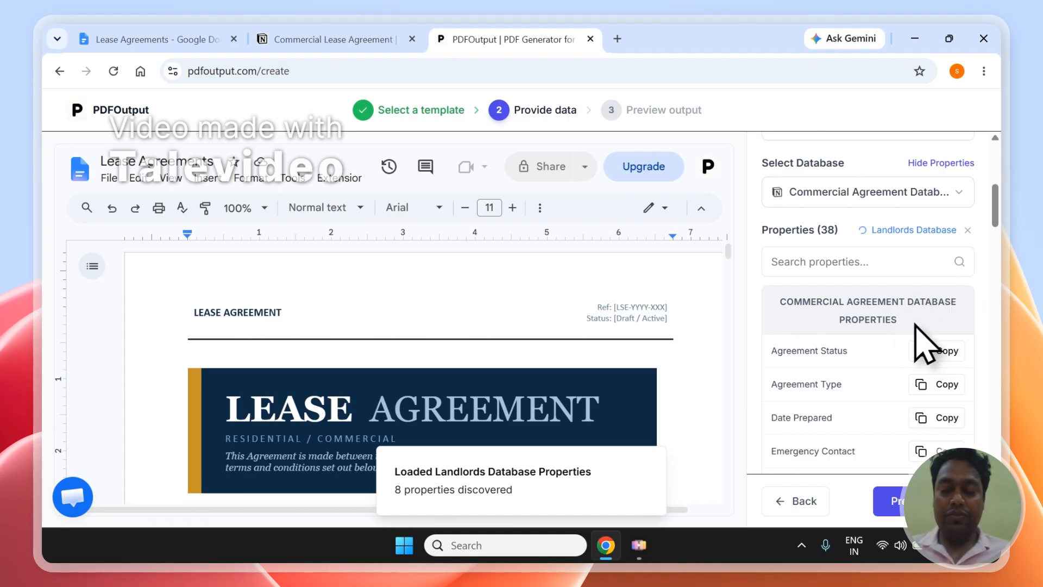
mouse_move(998, 223)
left_mouse_down()
mouse_move(1003, 405)
mouse_move(996, 159)
mouse_move(998, 213)
left_mouse_up()
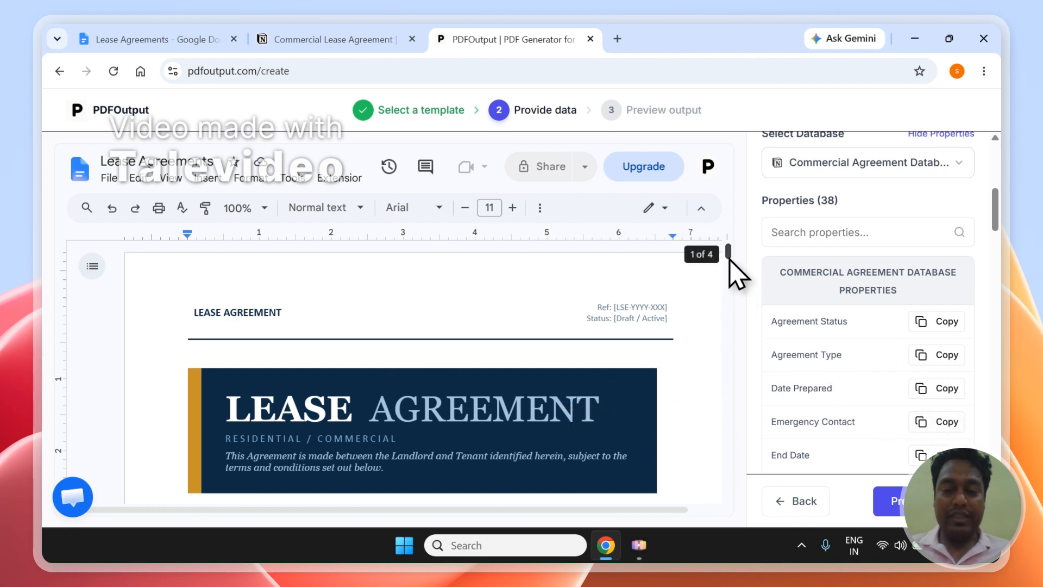
scroll(730, 260, "down", 4)
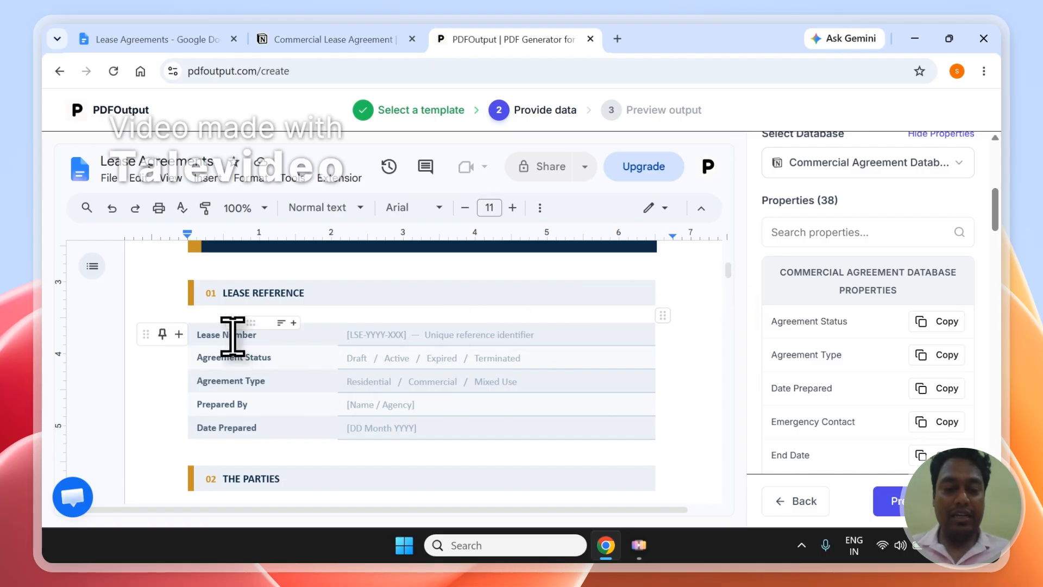
left_click(536, 339)
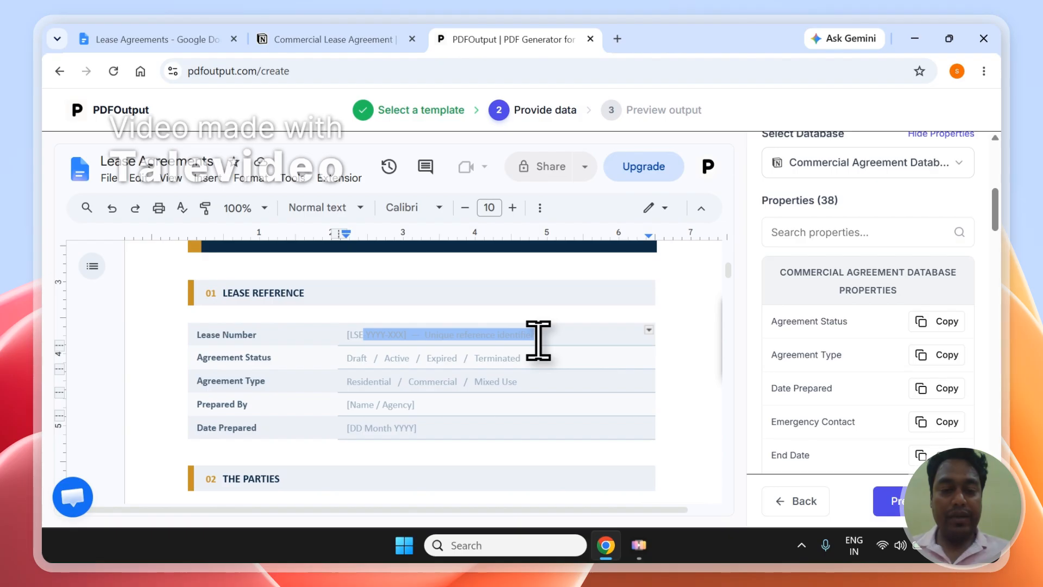
key("BackSpace")
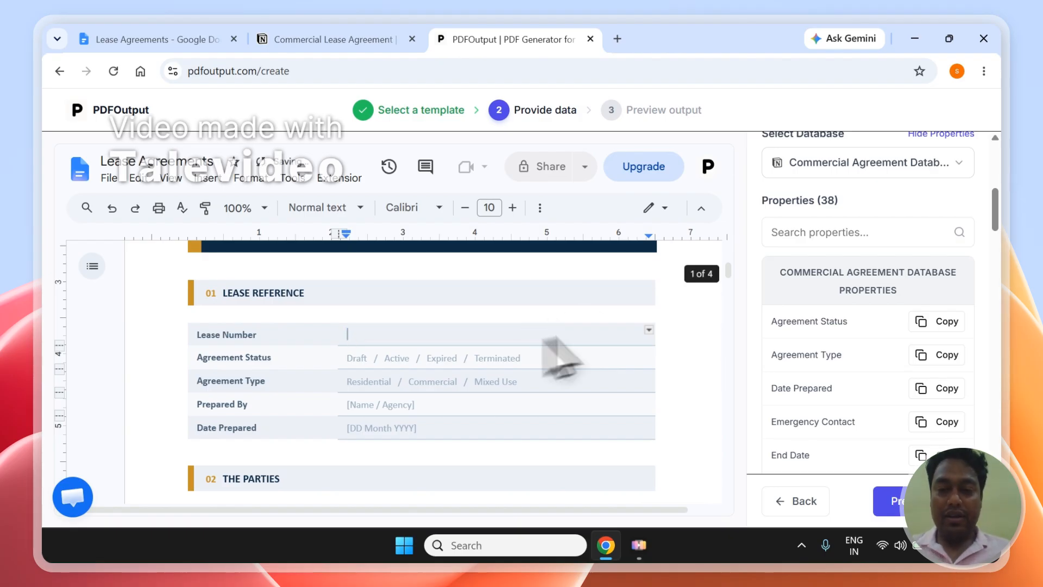
left_click(925, 247)
type("Leae")
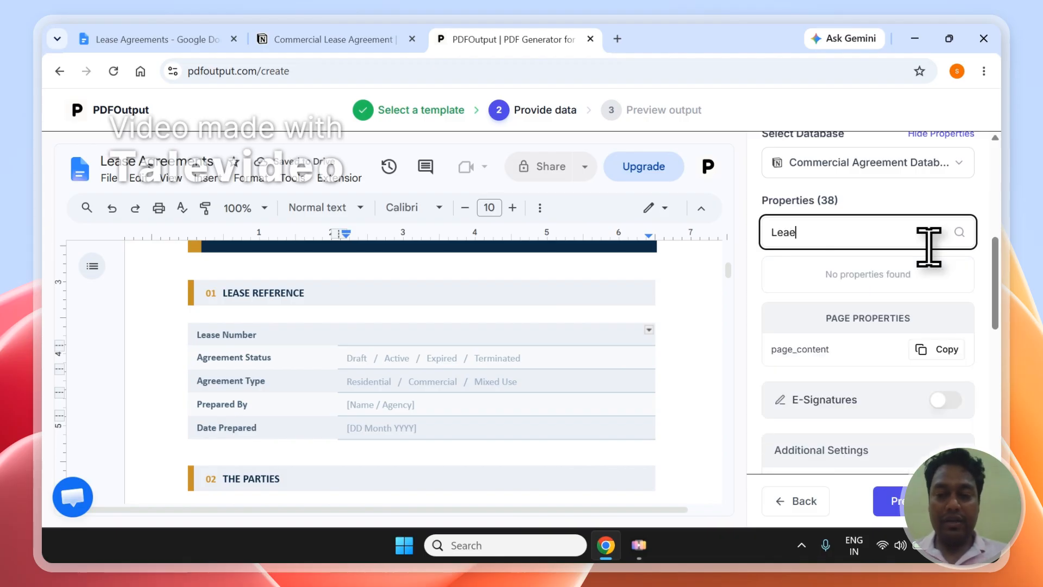
key("BackSpace")
type("se")
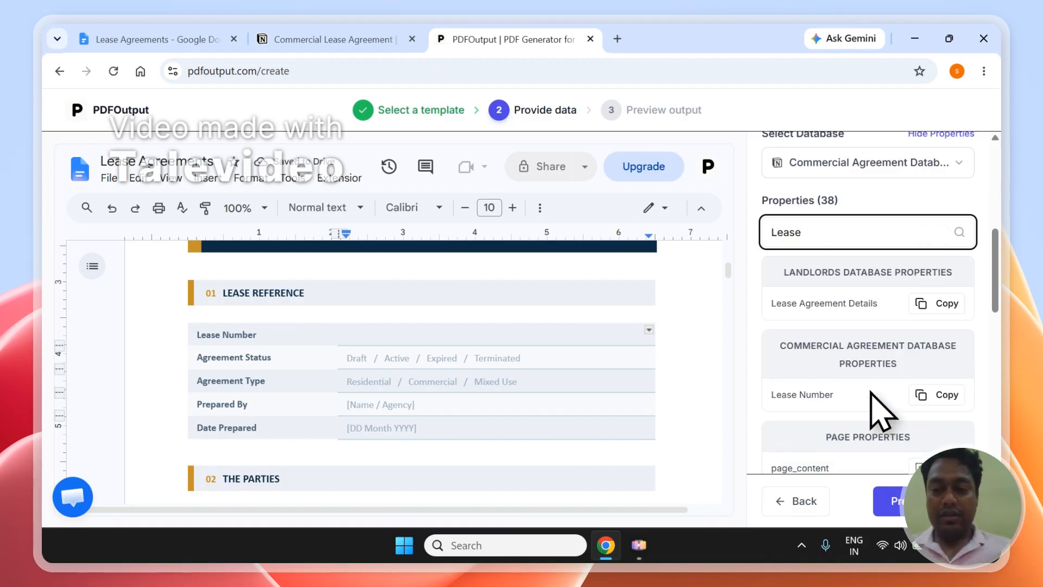
left_click(940, 395)
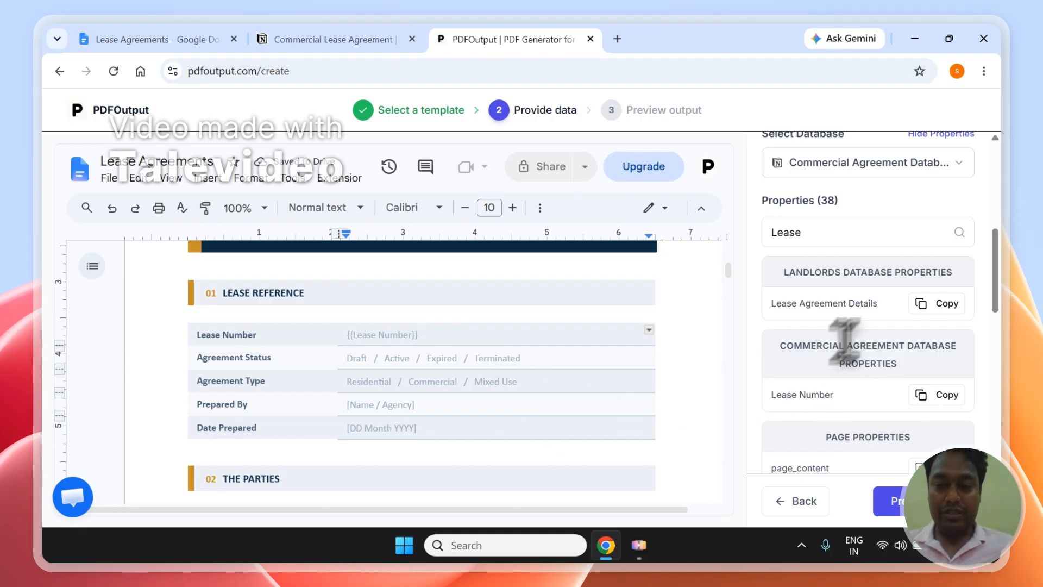
Paste the Agreement Status and Agreement Type property tags into their template cells
left_click(863, 233)
key("ctrl+a")
type("Status")
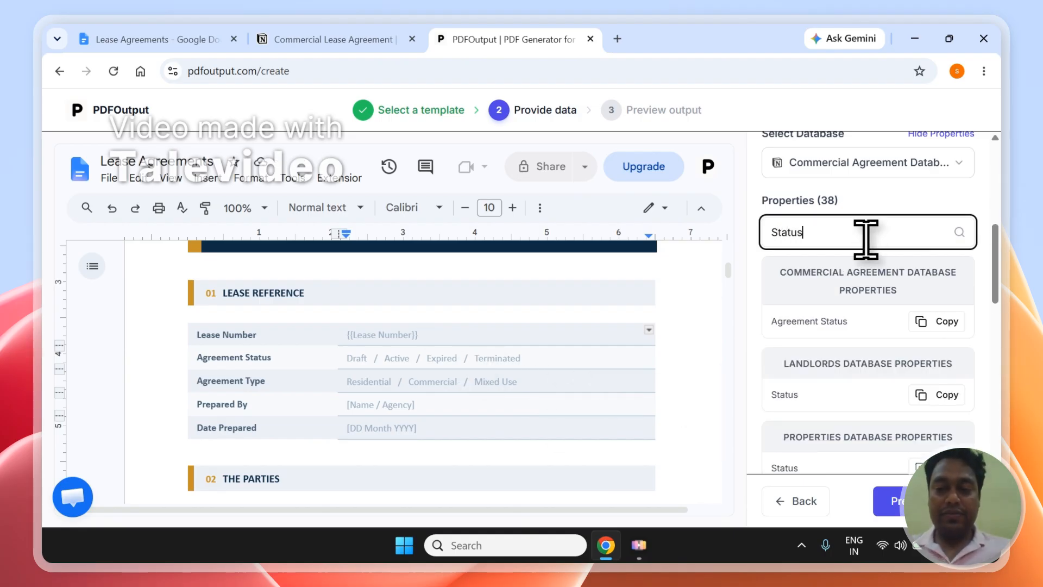
left_click(957, 325)
left_click(535, 363)
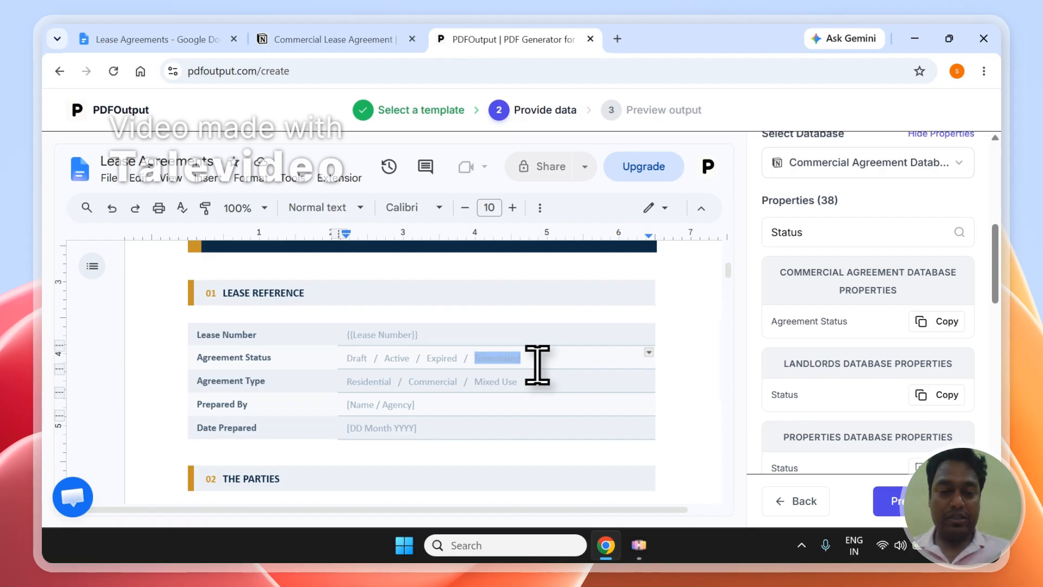
key("ctrl+v")
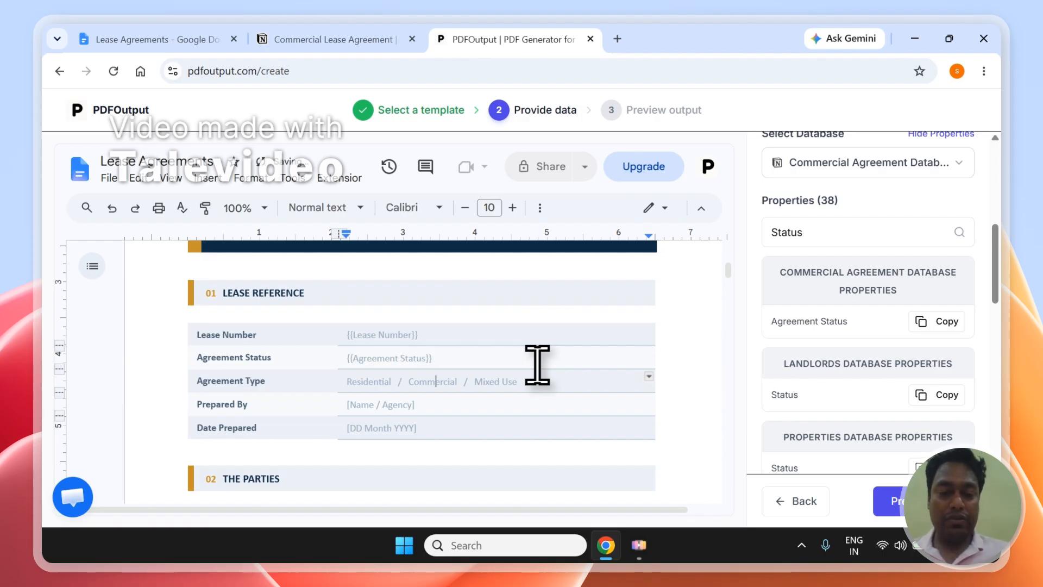
left_click(820, 234)
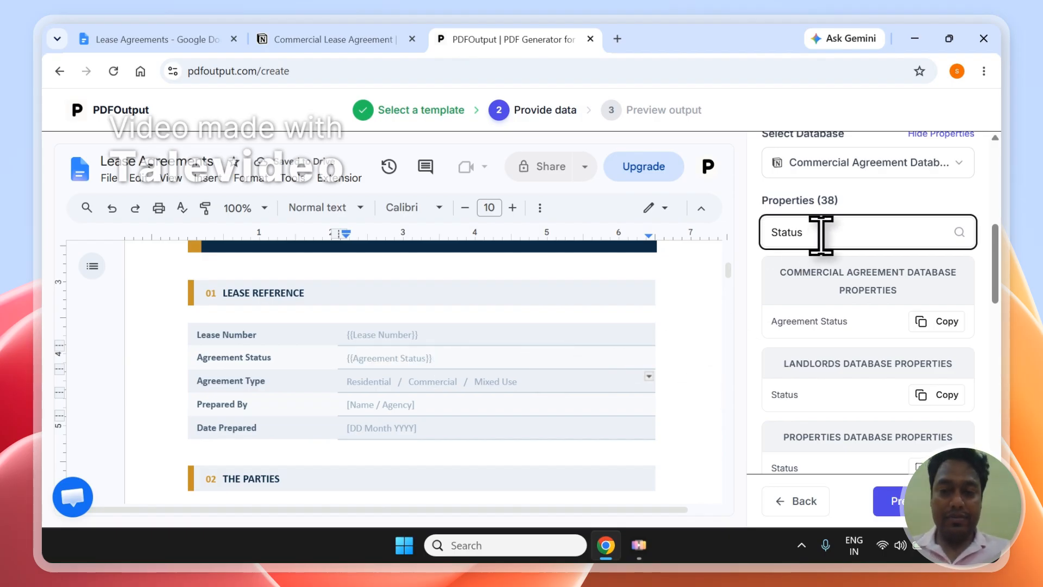
type("Type")
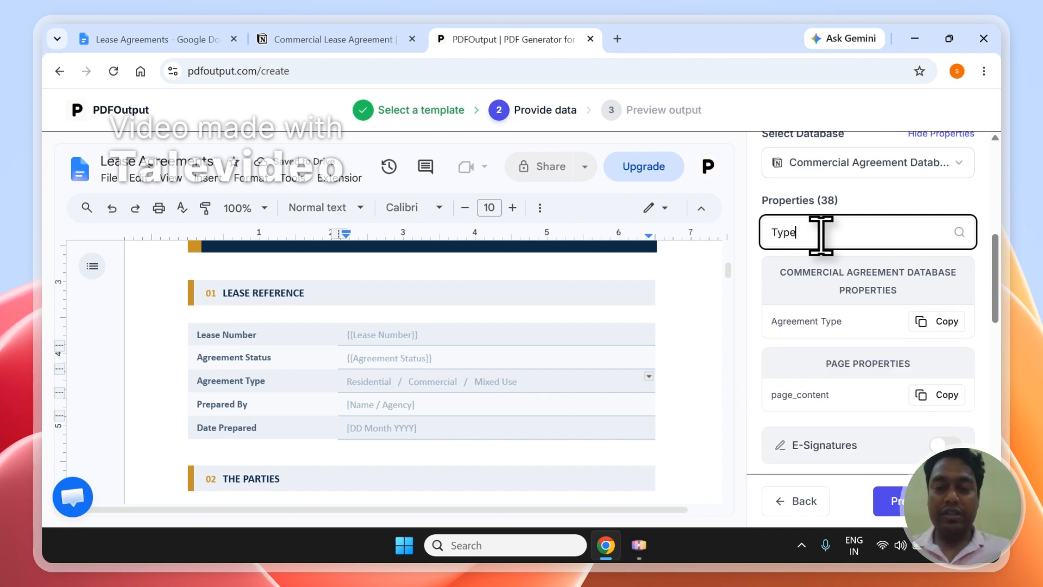
left_click(937, 322)
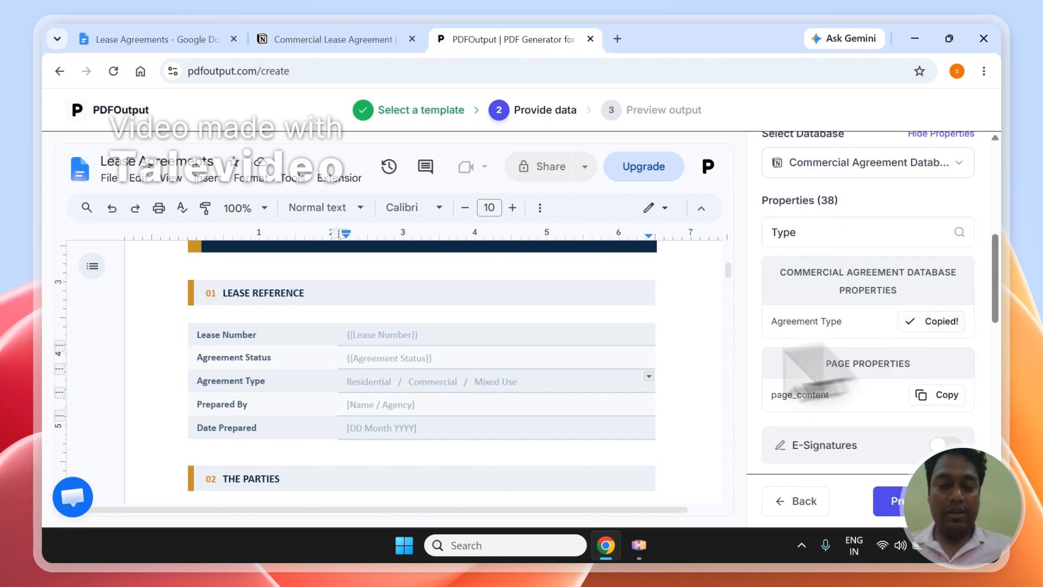
left_click(560, 387)
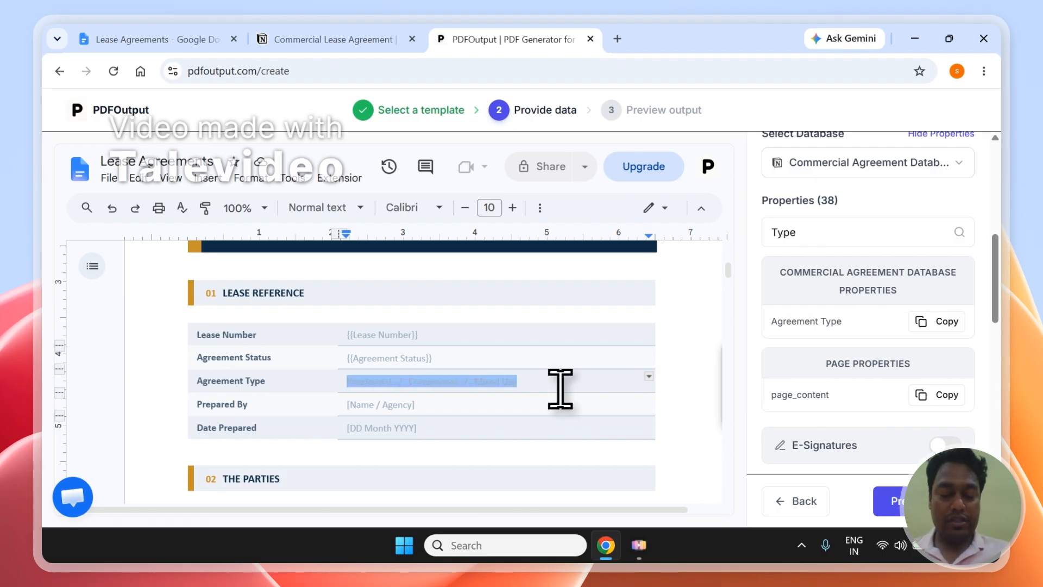
key("ctrl+v")
Copy the Prepared By and Date Prepared tags into their template cells
double_click(884, 233)
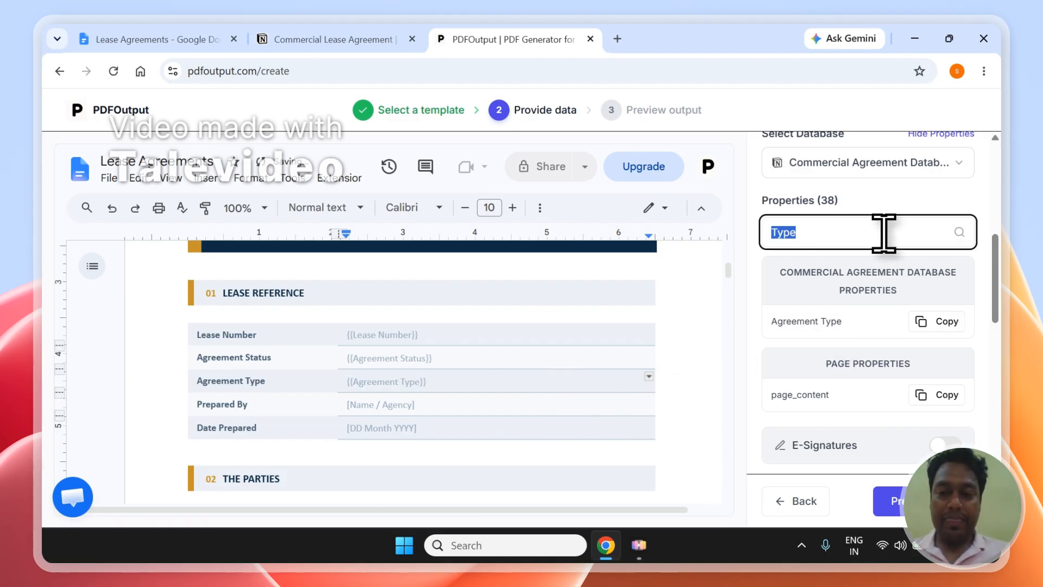
type("Prepa")
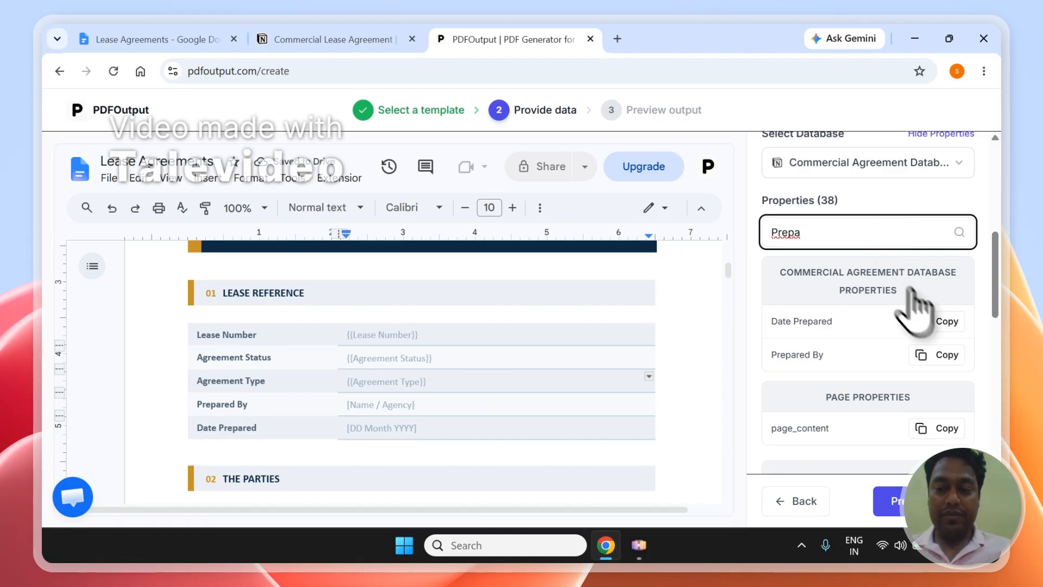
left_click(939, 355)
left_click(561, 411)
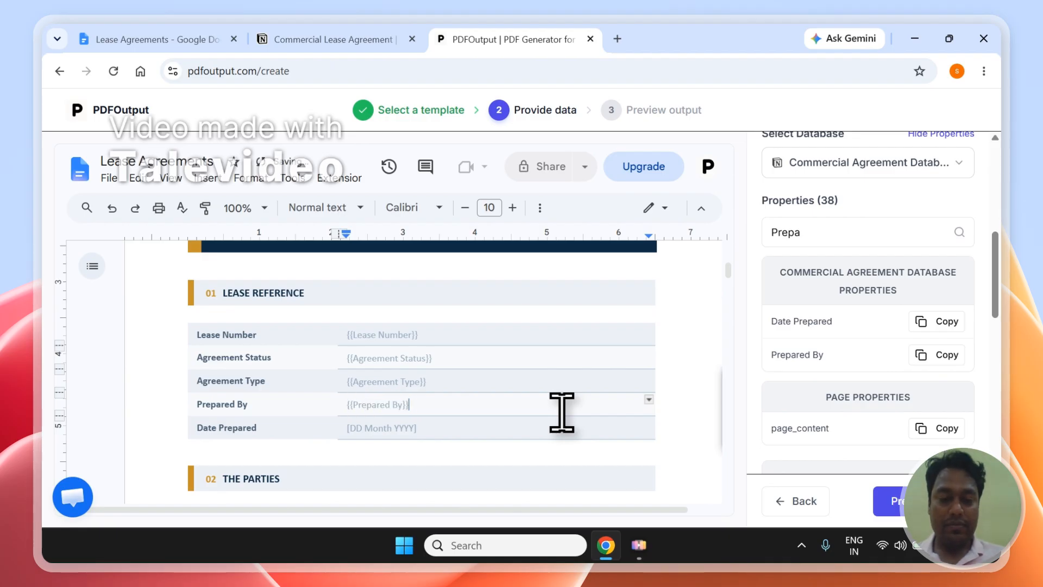
double_click(843, 232)
type("Date")
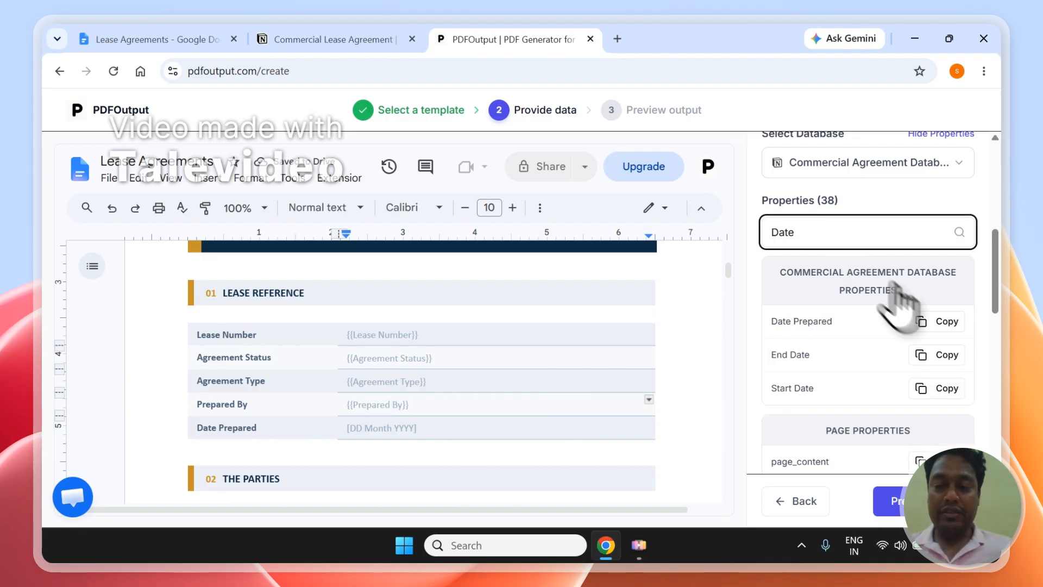
left_click(939, 321)
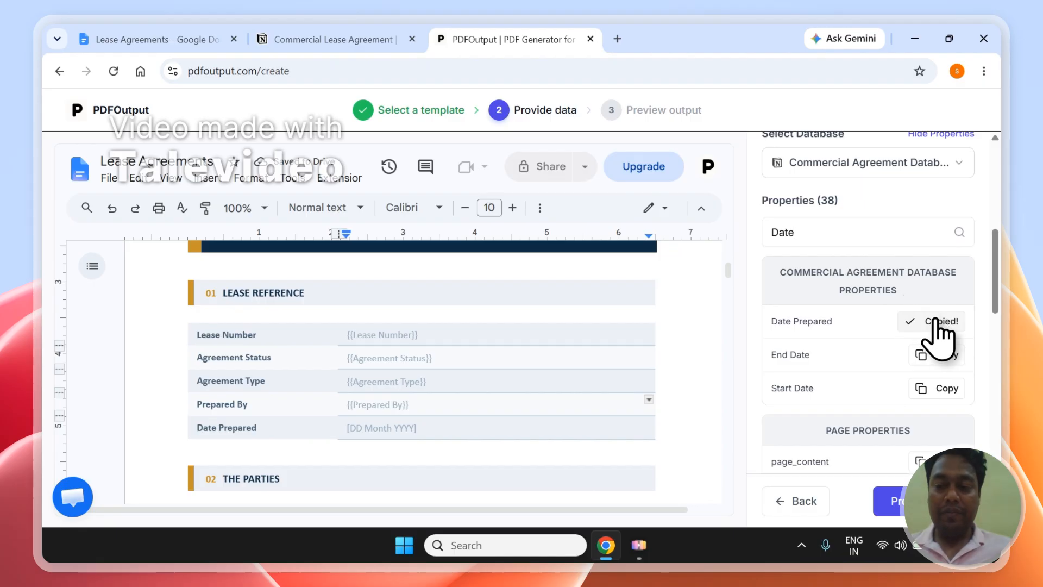
left_click(460, 432)
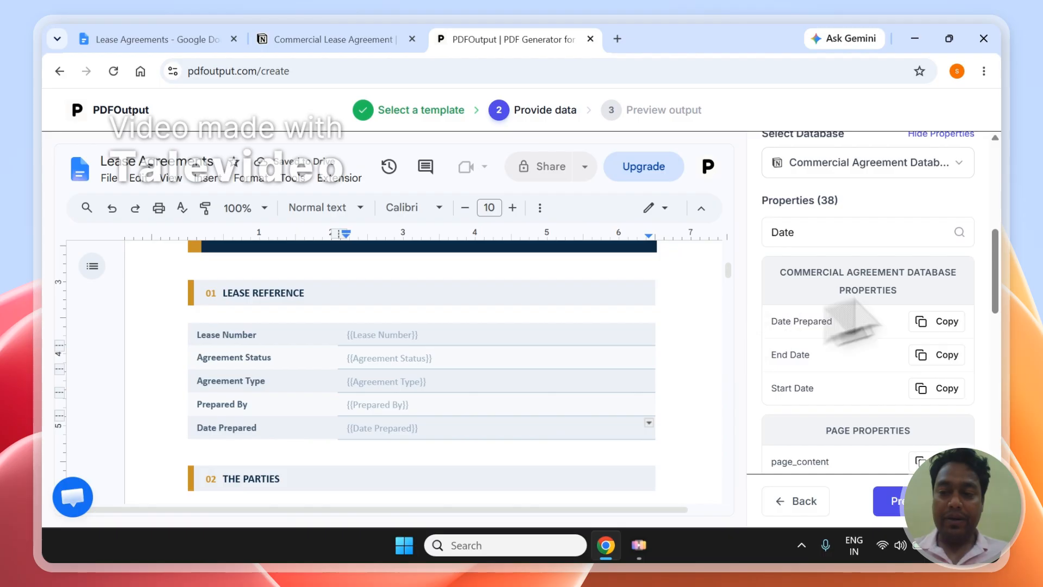
scroll(1002, 274, "down", 3)
Review the PDF File Name and PDFFiles attachment settings, then check the Notion lease database
scroll(1002, 275, "down", 5)
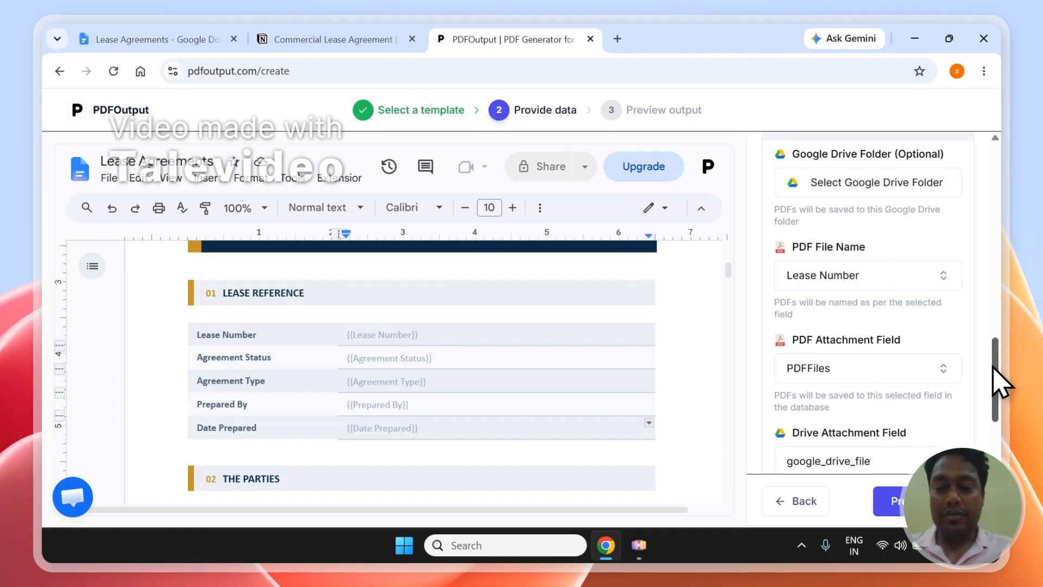
left_click_drag(993, 366, 1005, 396)
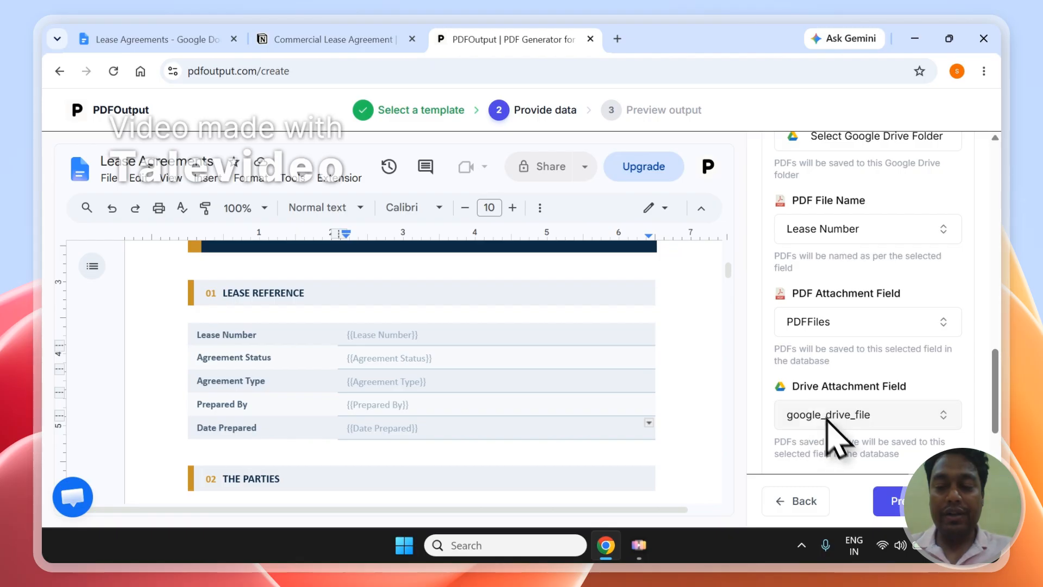
left_click(334, 39)
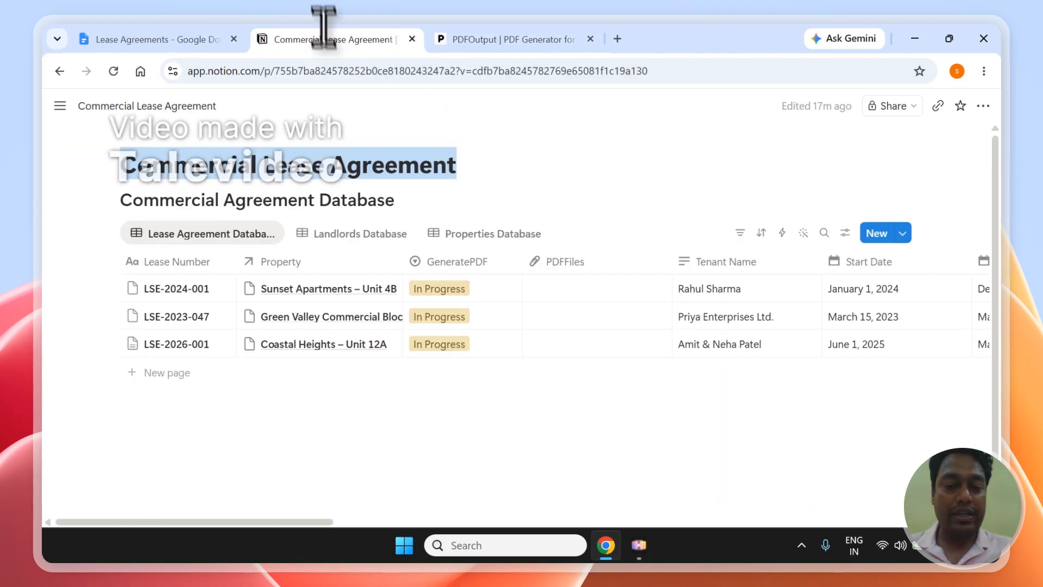
Check the Notion table's later columns, including the empty google_drive_file, and return to PDFOutput
left_click_drag(329, 521, 780, 523)
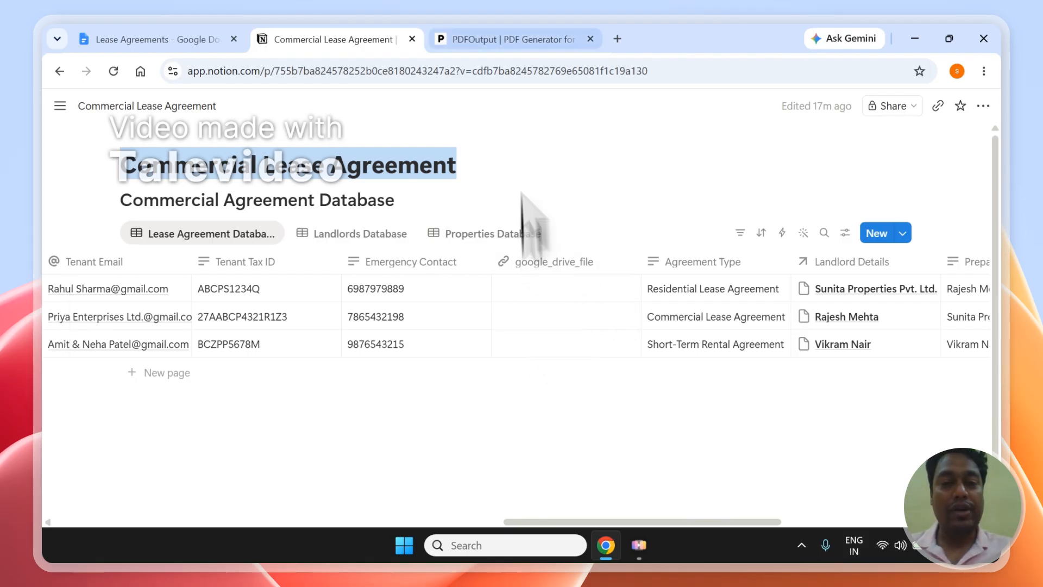
left_click(505, 35)
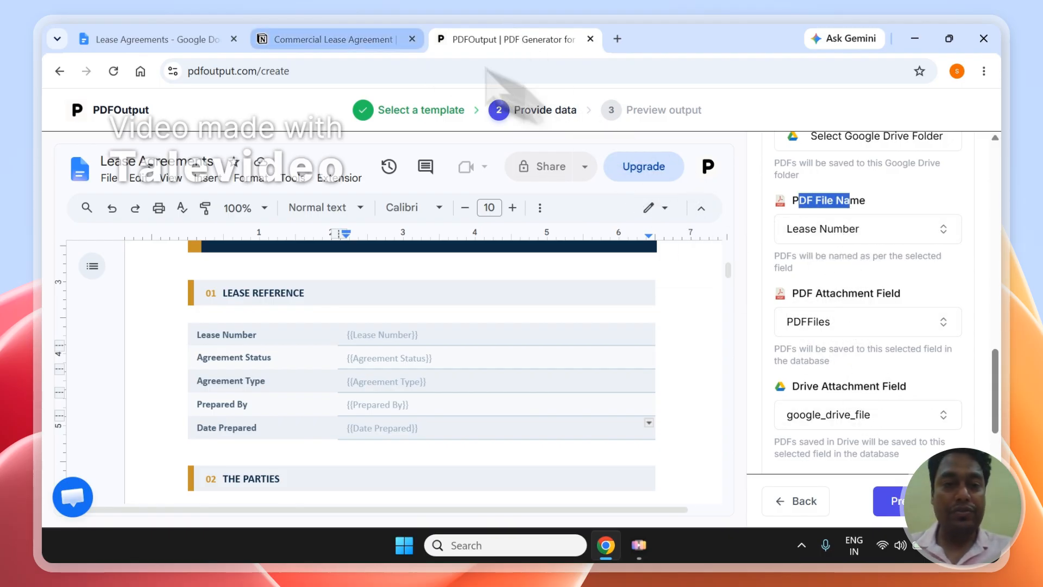
Recheck the Notion lease database against the PDFOutput setup, then generate the lease PDF preview
left_click(375, 39)
left_click_drag(537, 521, 84, 524)
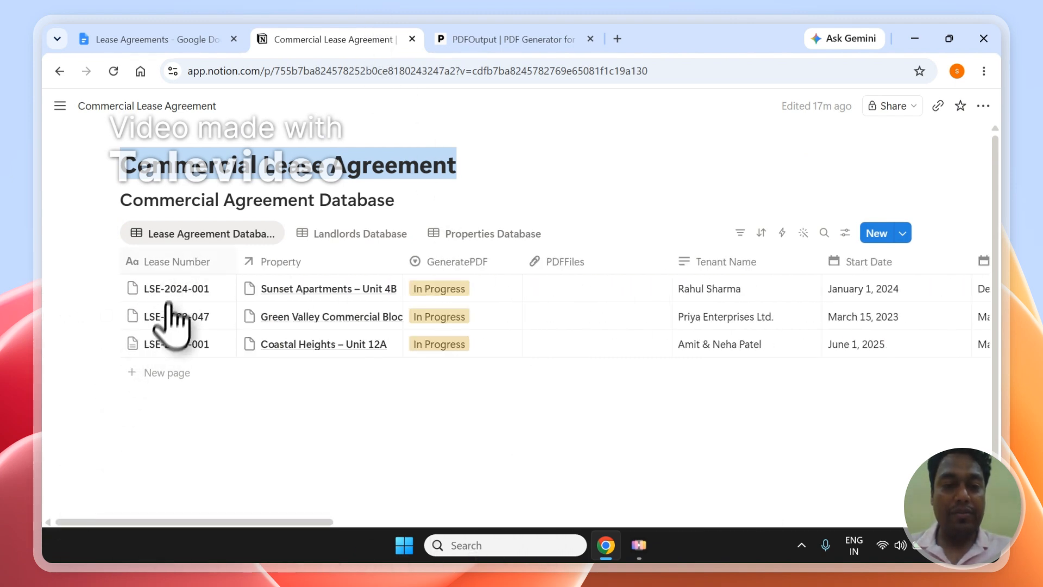
left_click(478, 39)
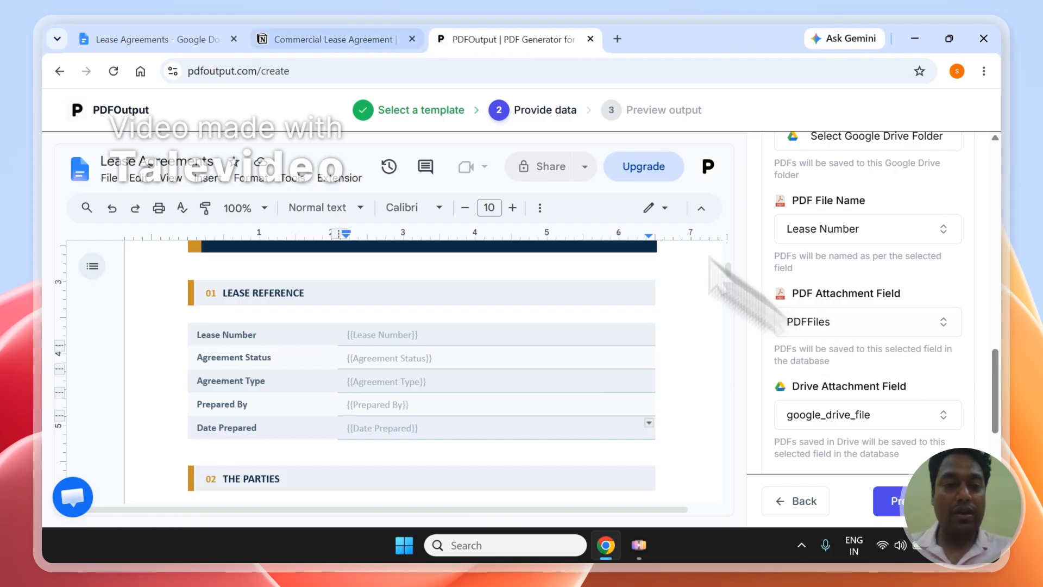
left_click(293, 39)
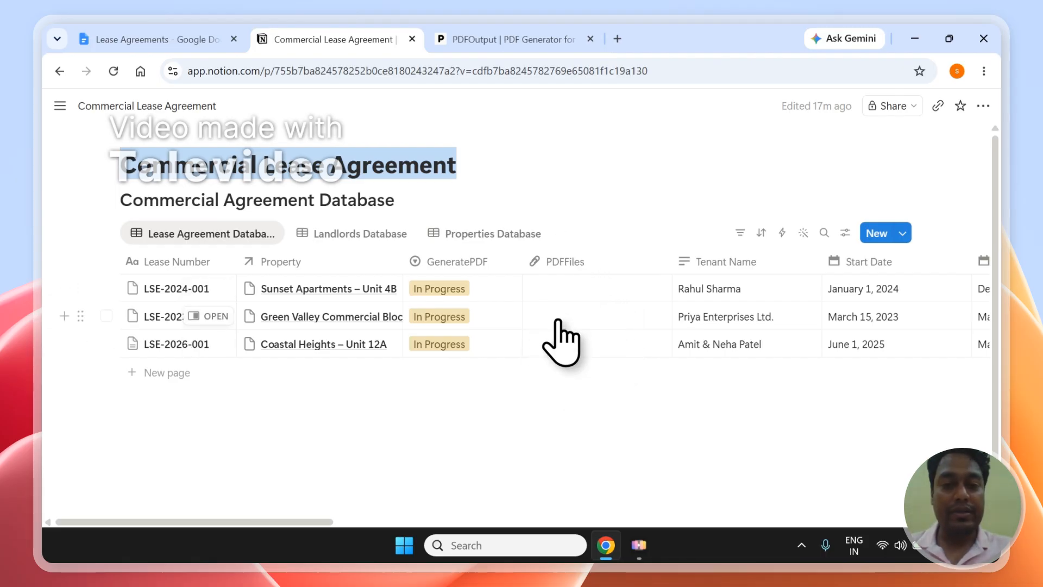
left_click(443, 39)
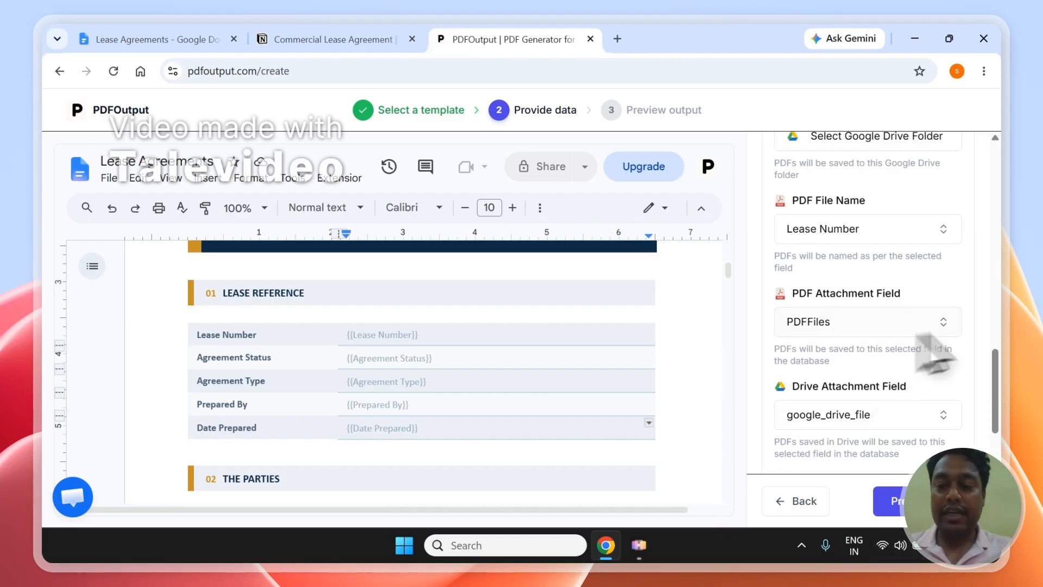
left_click_drag(999, 427, 1003, 348)
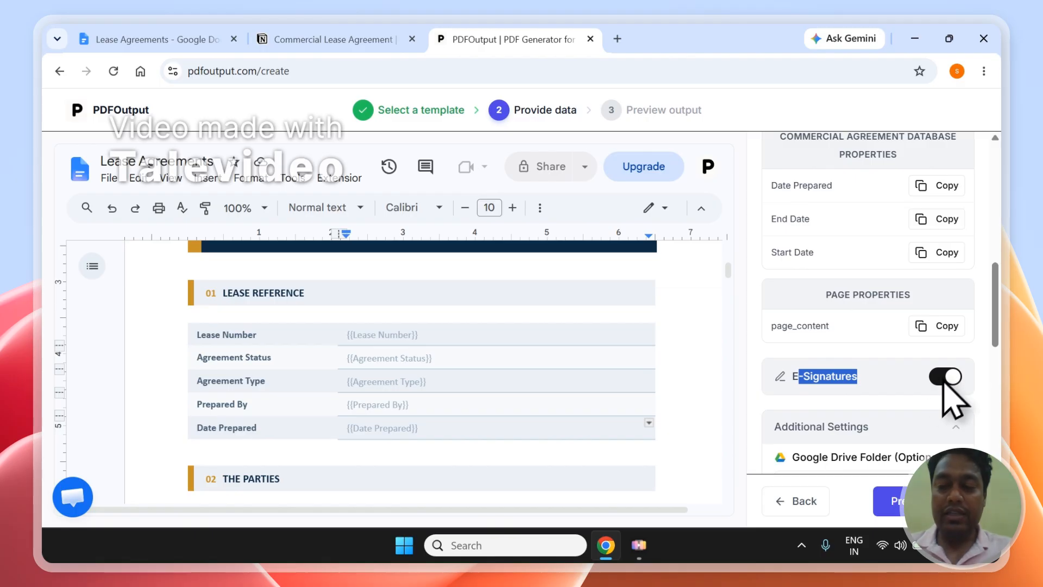
left_click(896, 499)
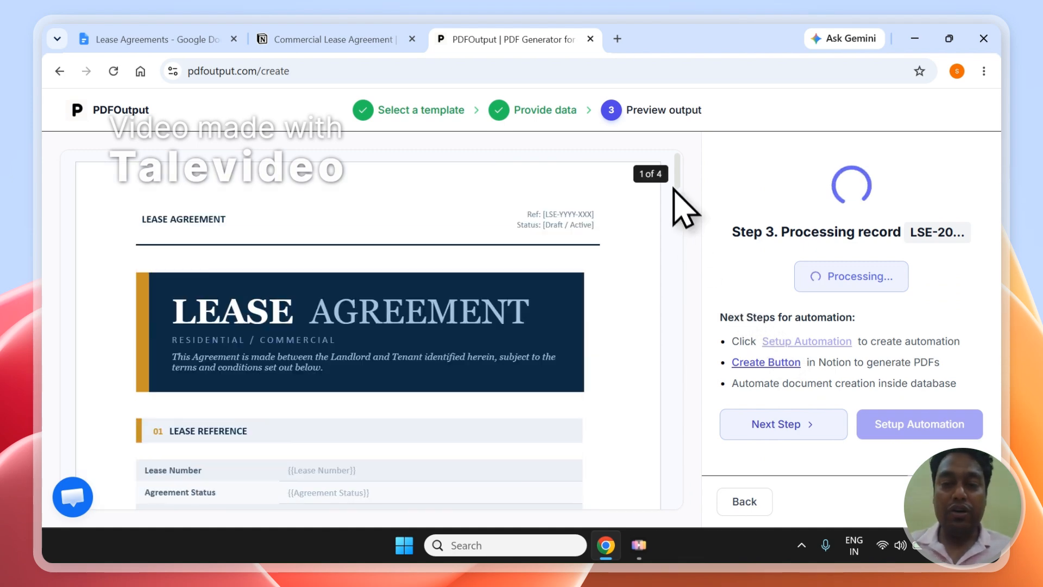
Scroll the preview to Lease Reference and check the Coastal Heights – Unit 12A status in Notion
left_click_drag(676, 180, 681, 203)
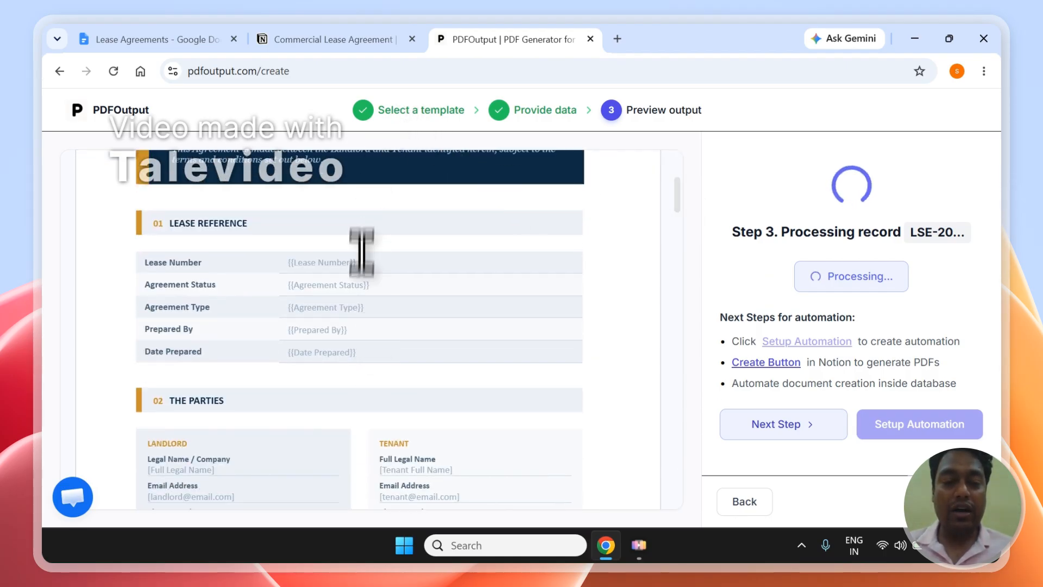
left_click(348, 39)
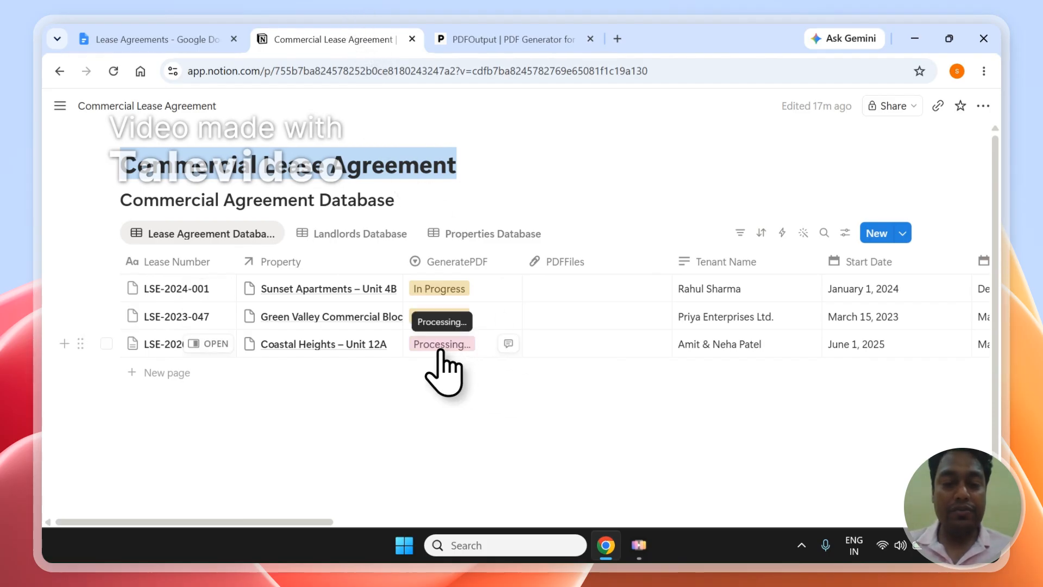
Toggle the Coastal Heights – Unit 12A row selection in Notion, then return to PDFOutput's processing
left_click(106, 344)
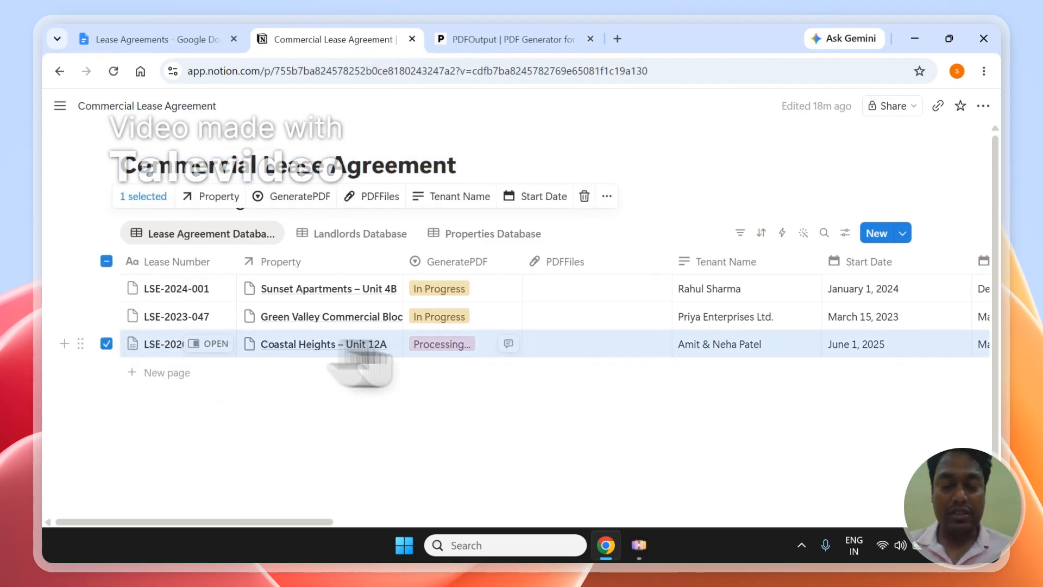
left_click(107, 344)
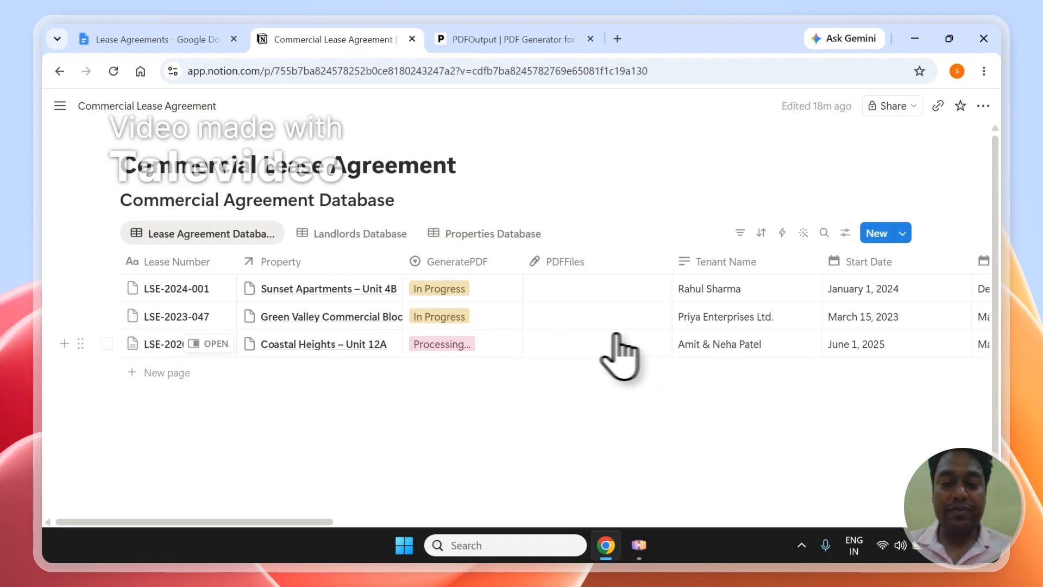
left_click(510, 34)
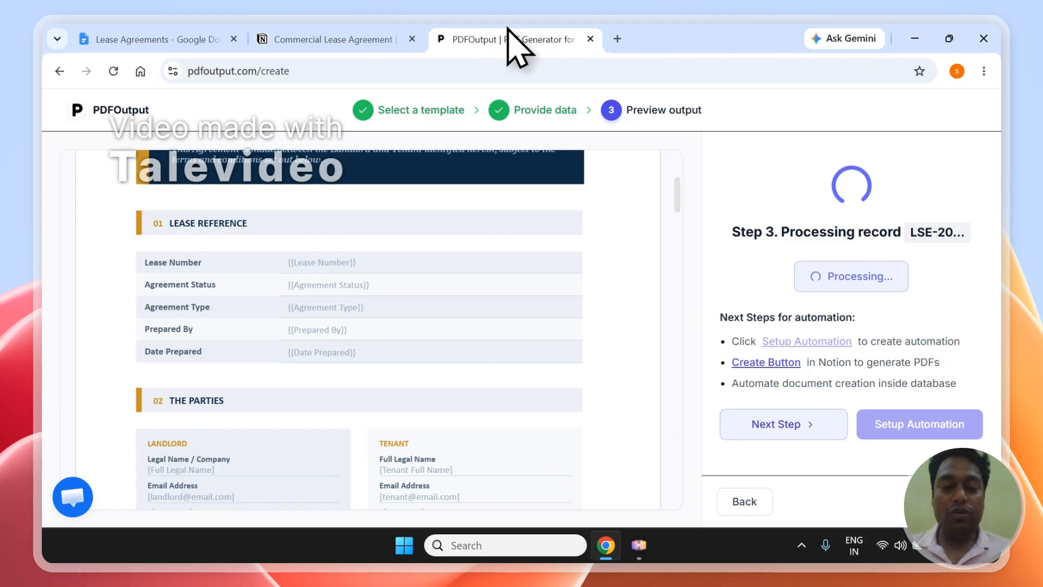
Review the finished LSE-2026-001 PDF's Lease Reference values and its attached file in Notion
scroll(685, 204, "up", 4)
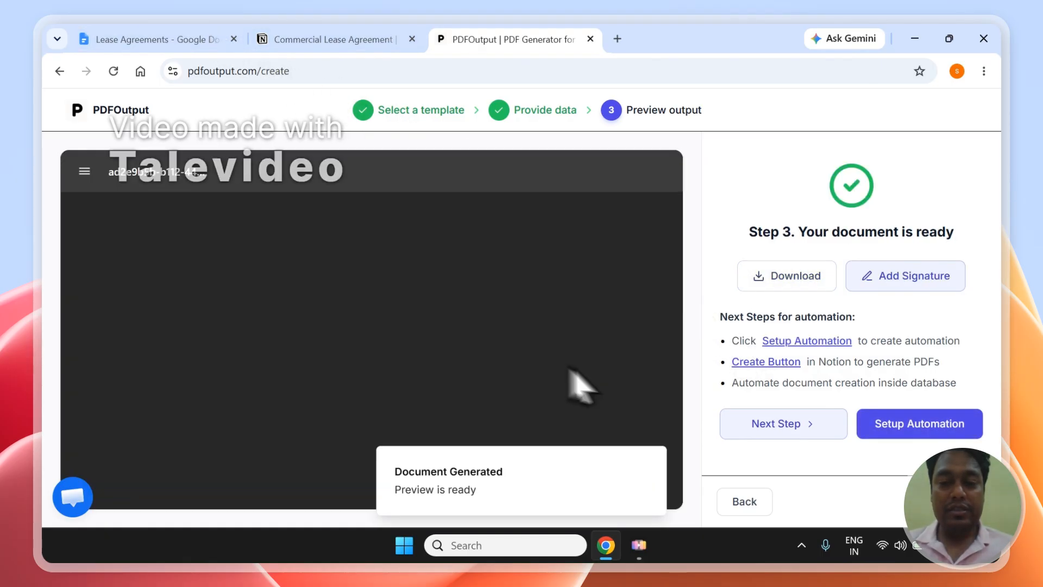
left_click_drag(679, 221, 689, 251)
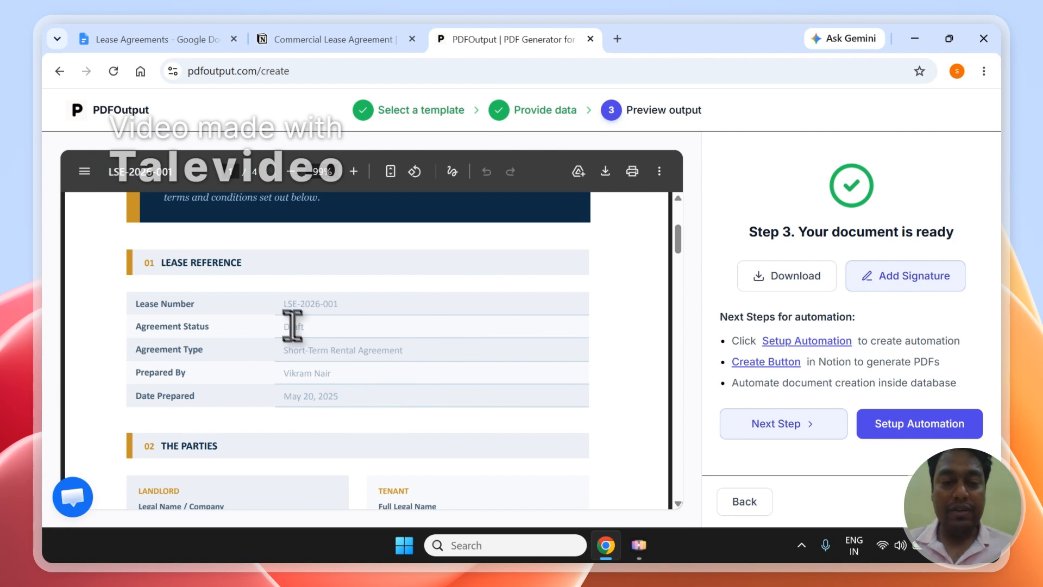
left_click_drag(286, 308, 336, 418)
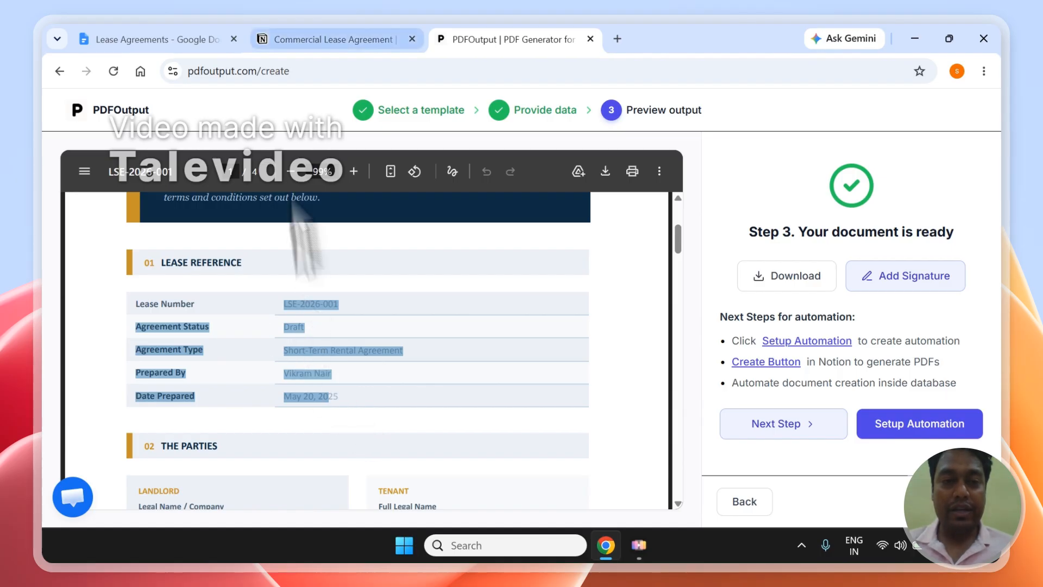
left_click(268, 40)
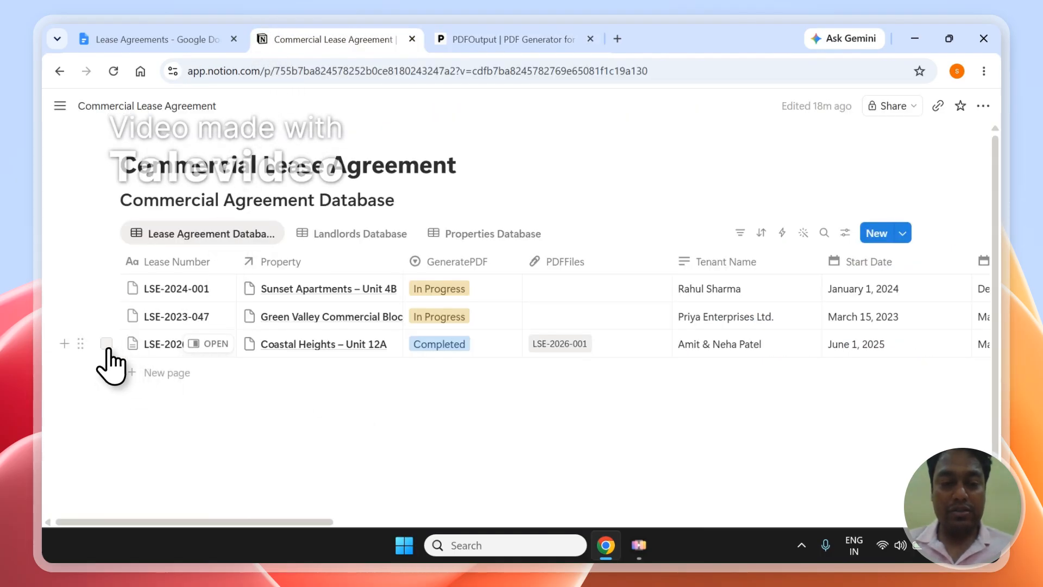
left_click(106, 346)
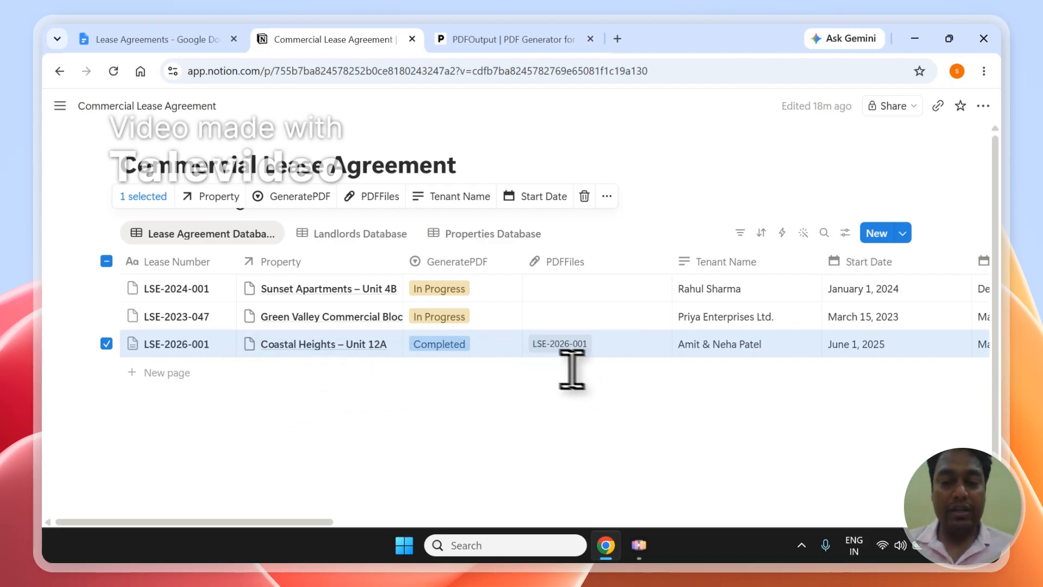
left_click(499, 37)
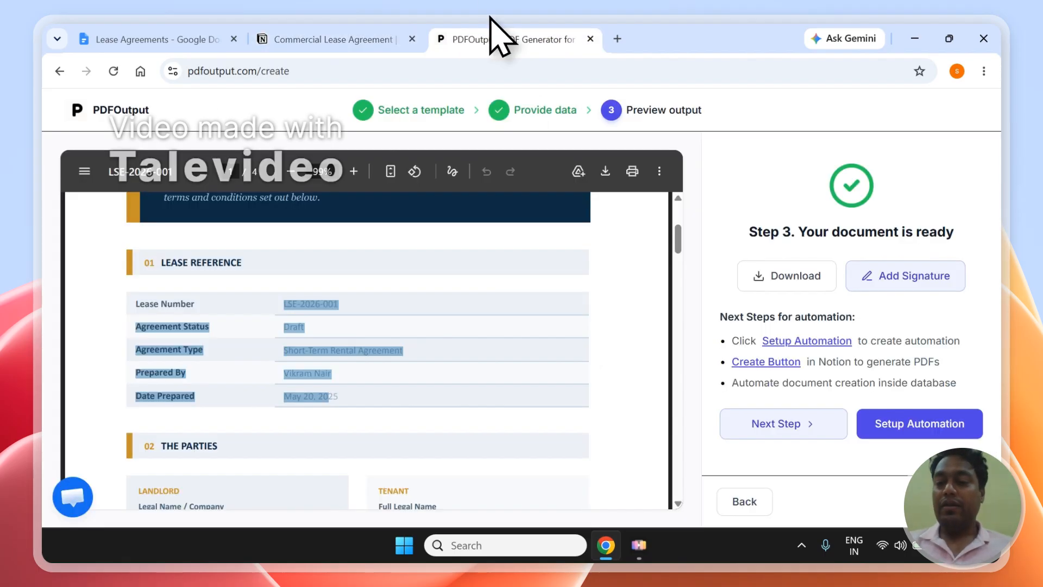
Start e-signing the generated lease and open the signature dialog at the Execution section
left_click(466, 306)
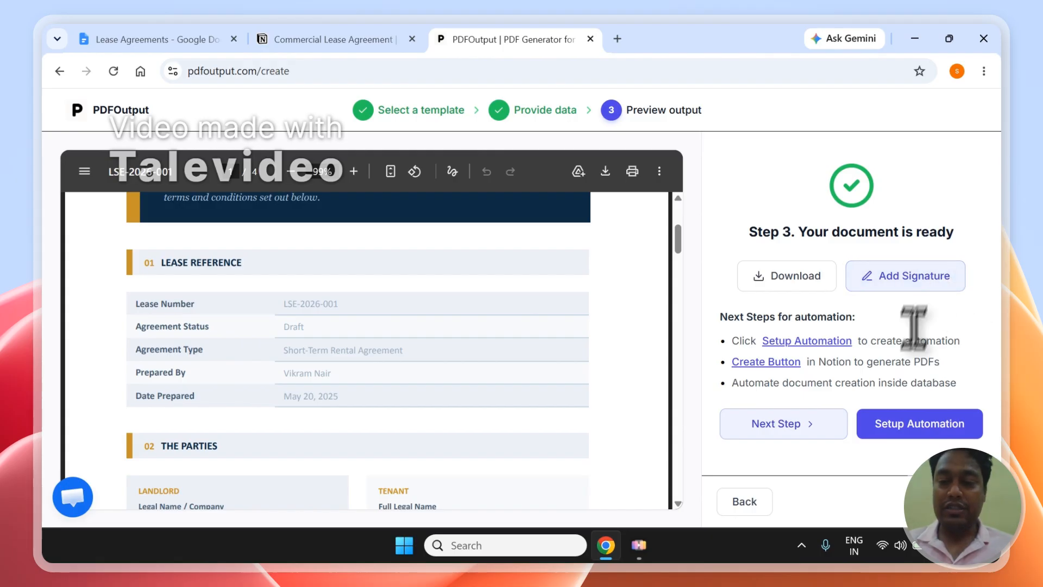
left_click(909, 296)
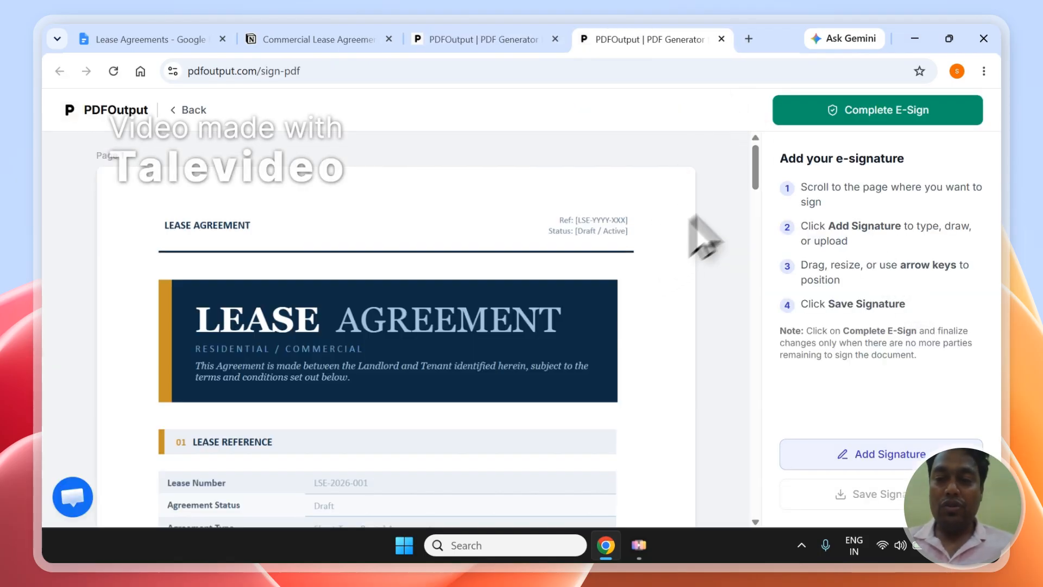
left_click_drag(754, 169, 785, 467)
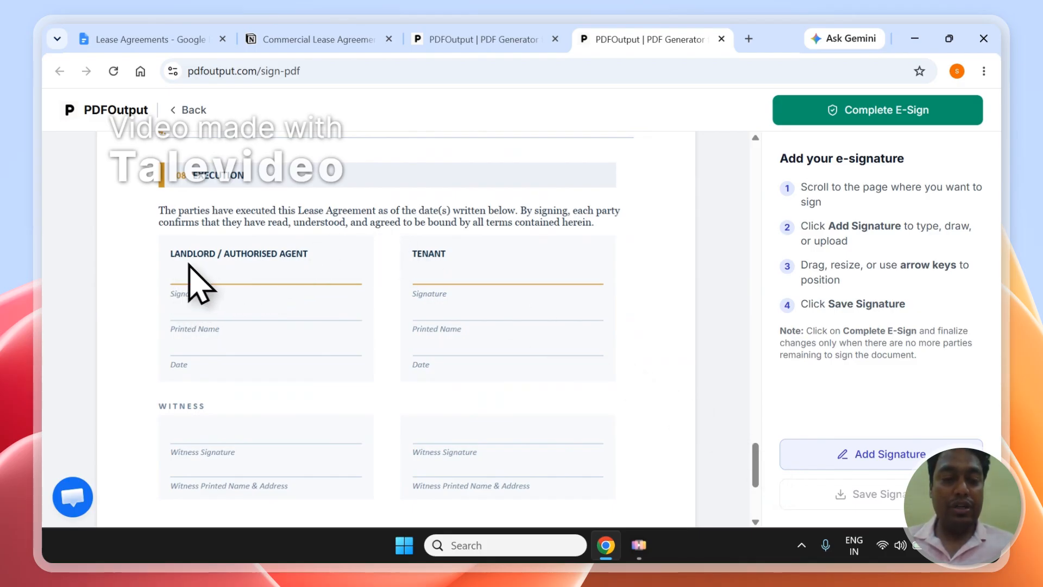
left_click(867, 478)
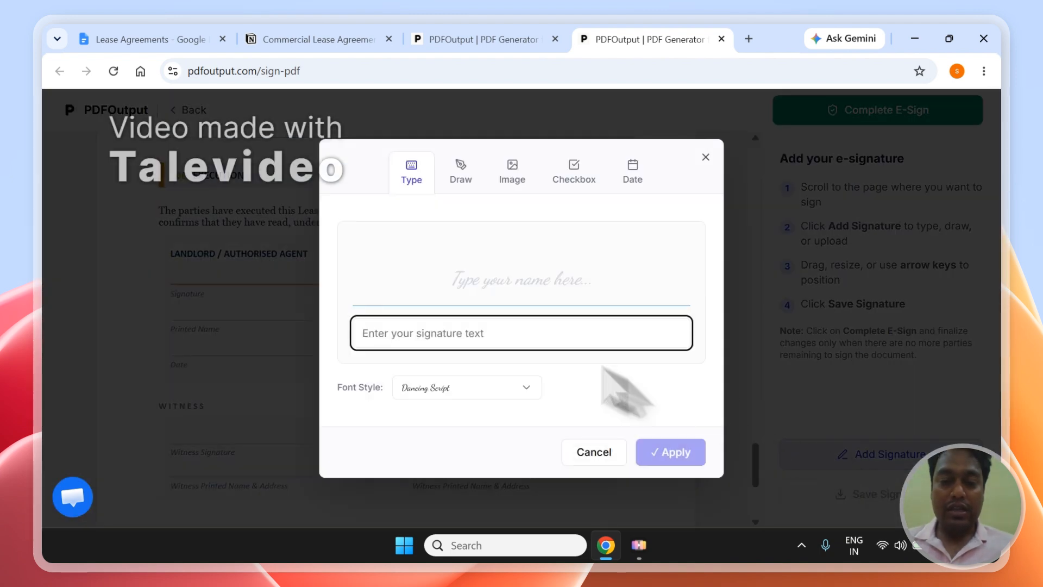
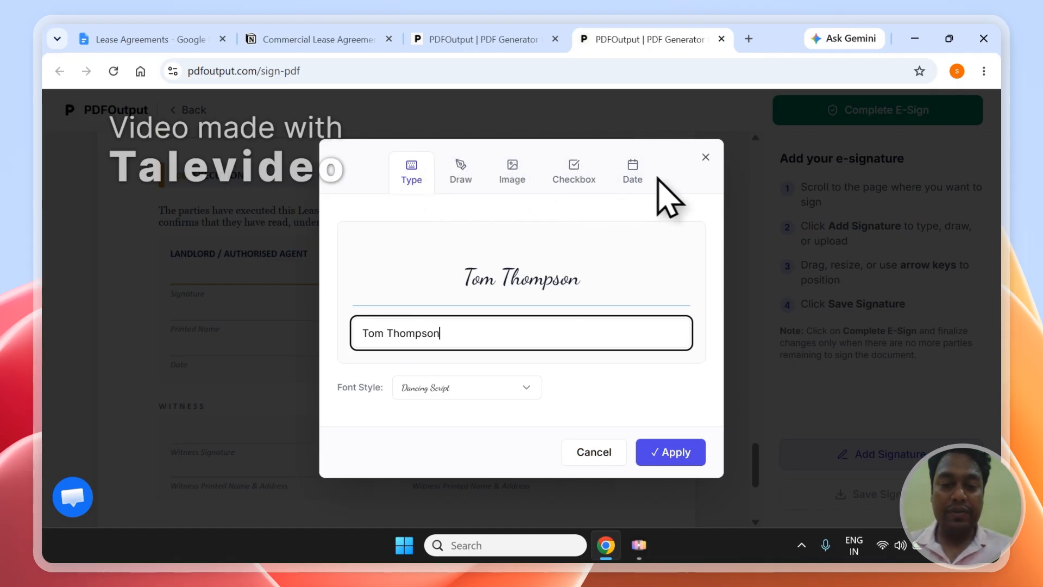
Create the landlord's typed signature in the Dancing Script font and apply it
left_click(468, 387)
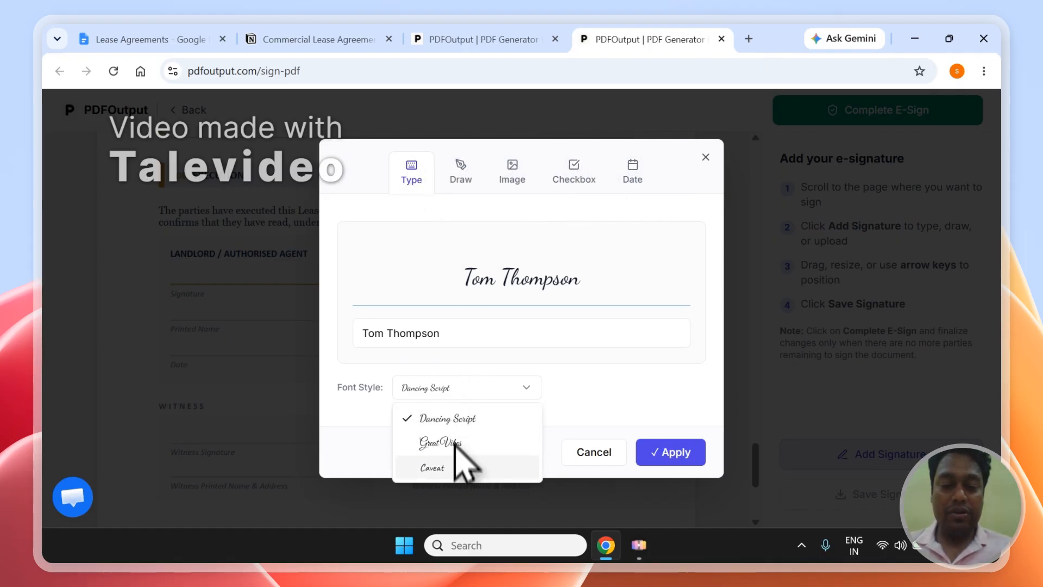
left_click(478, 418)
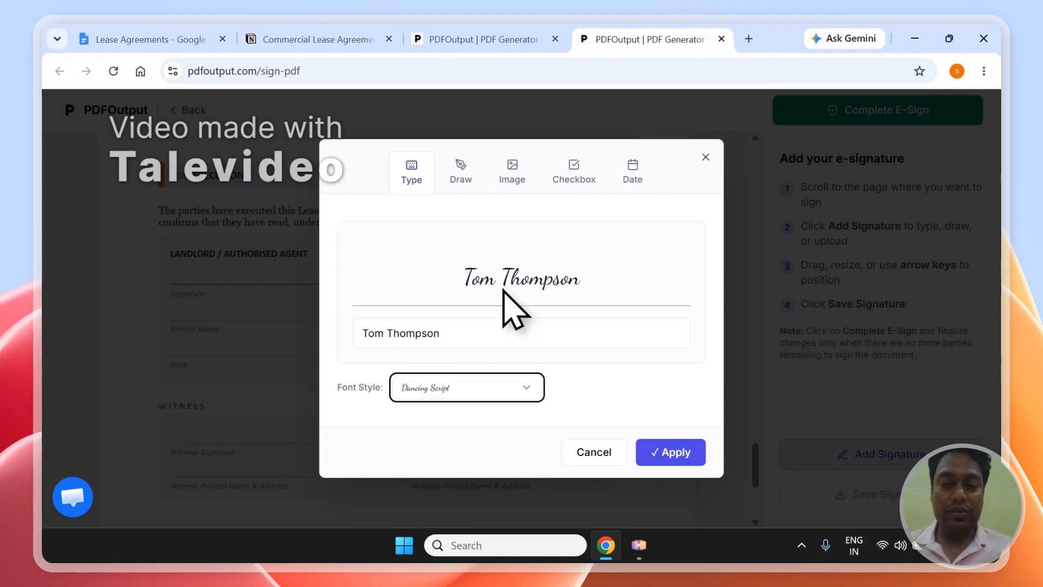
left_click(688, 457)
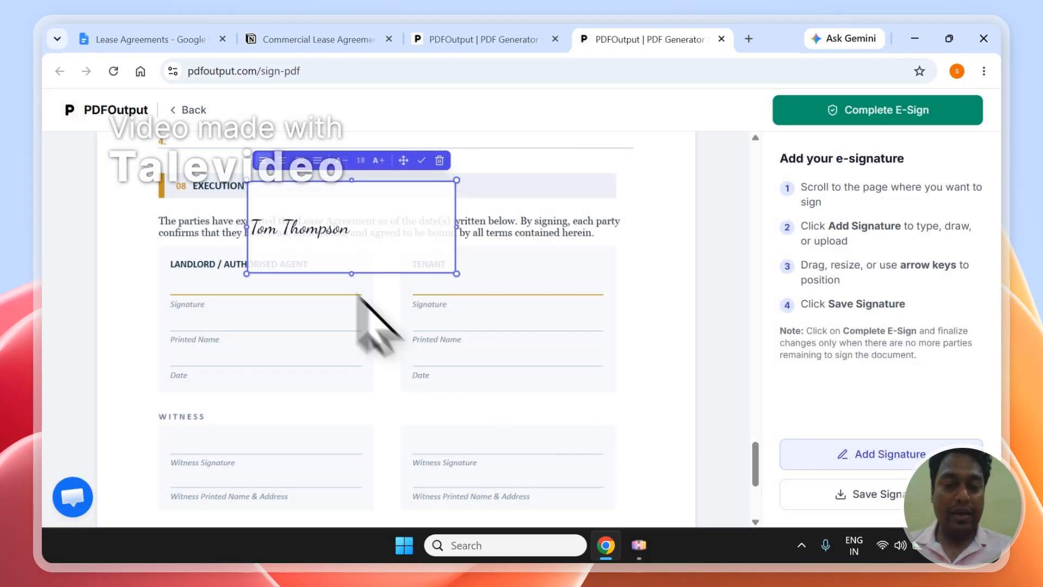
Position the signature precisely on the Landlord / Authorised Agent signature line
mouse_move(311, 232)
left_mouse_down()
mouse_move(349, 350)
mouse_move(396, 250)
mouse_move(298, 396)
mouse_move(298, 192)
mouse_move(249, 386)
mouse_move(229, 285)
left_mouse_up()
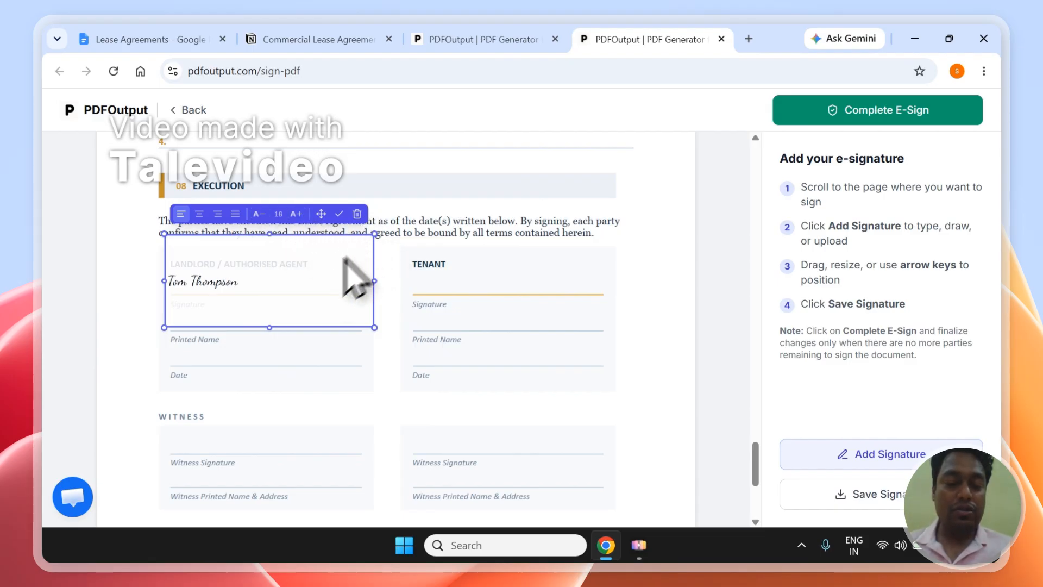
key("Down")
key("Down")
key("Down")
key("Right")
key("Right")
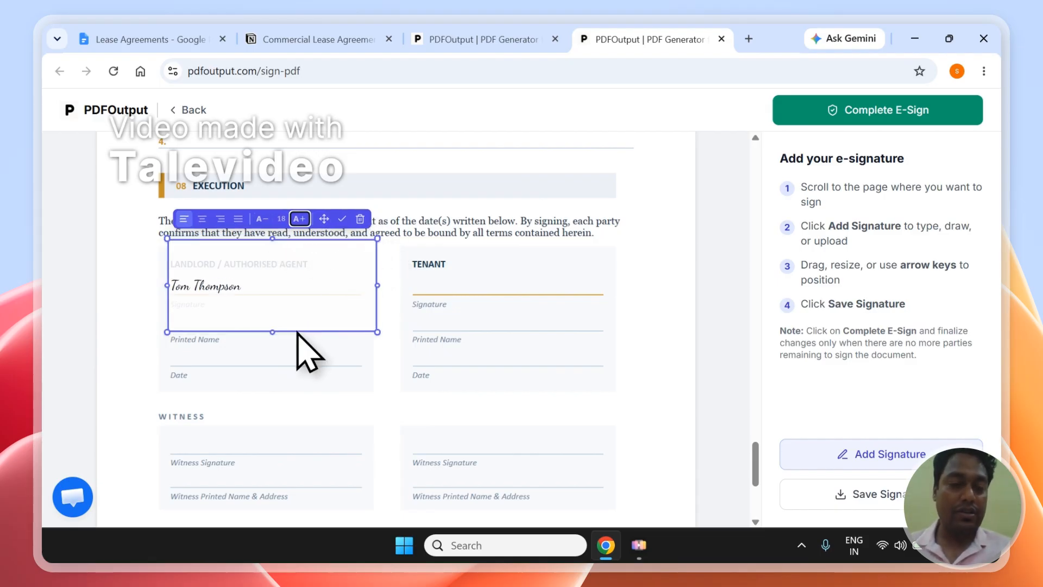
key("Up")
key("Up")
key("Up")
key("Down")
key("Down")
key("Down")
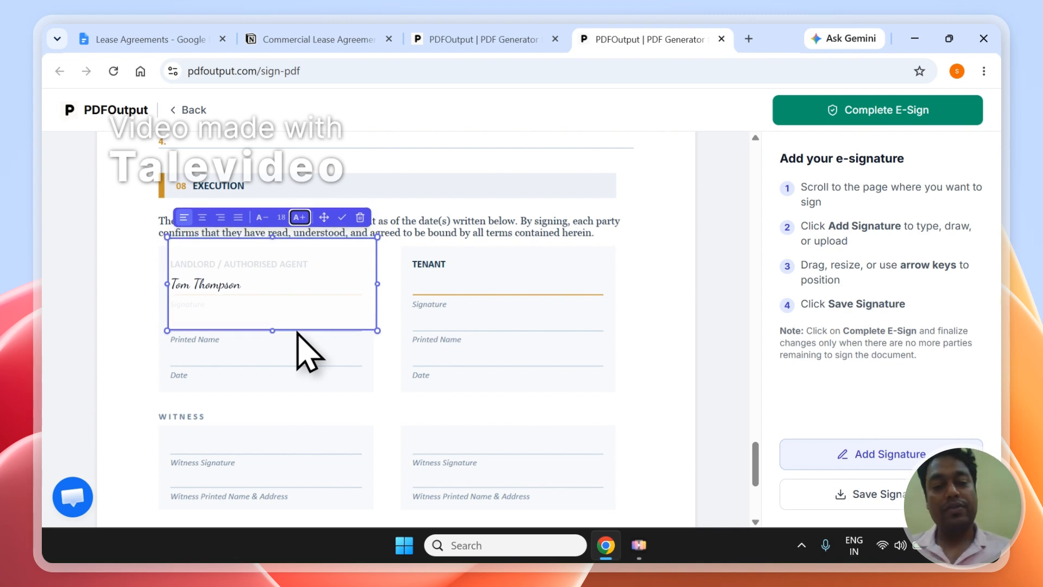
left_click(298, 361)
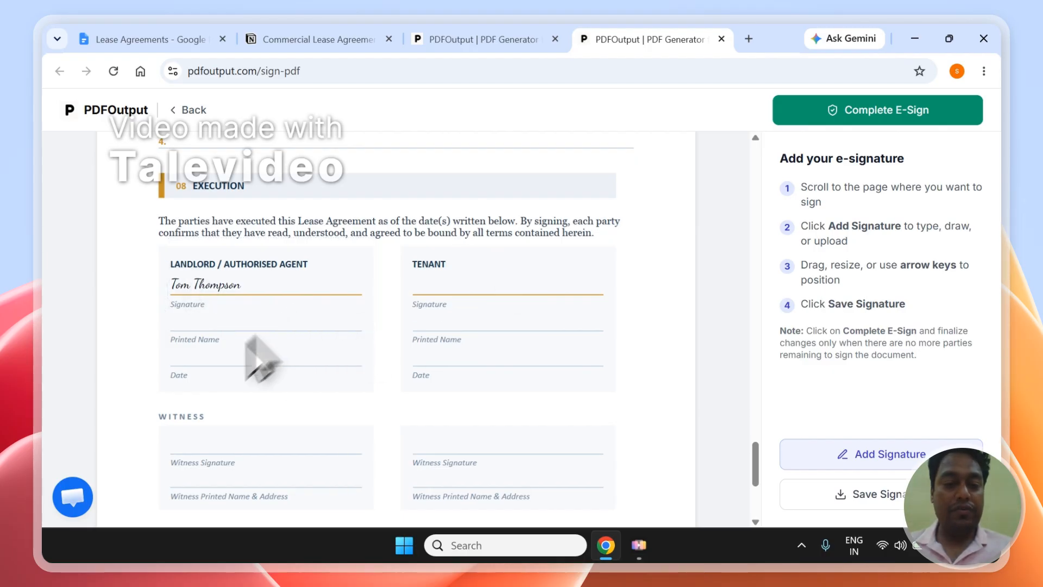
Add today's date, July 11, 2026, in MMMM DD, YYYY format
left_click(882, 460)
left_click(631, 173)
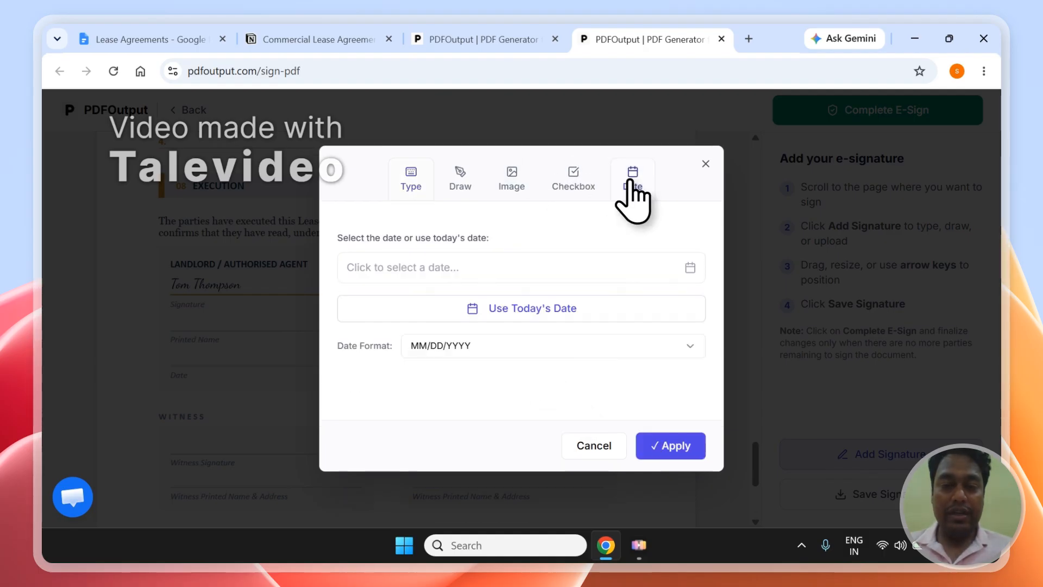
left_click(481, 305)
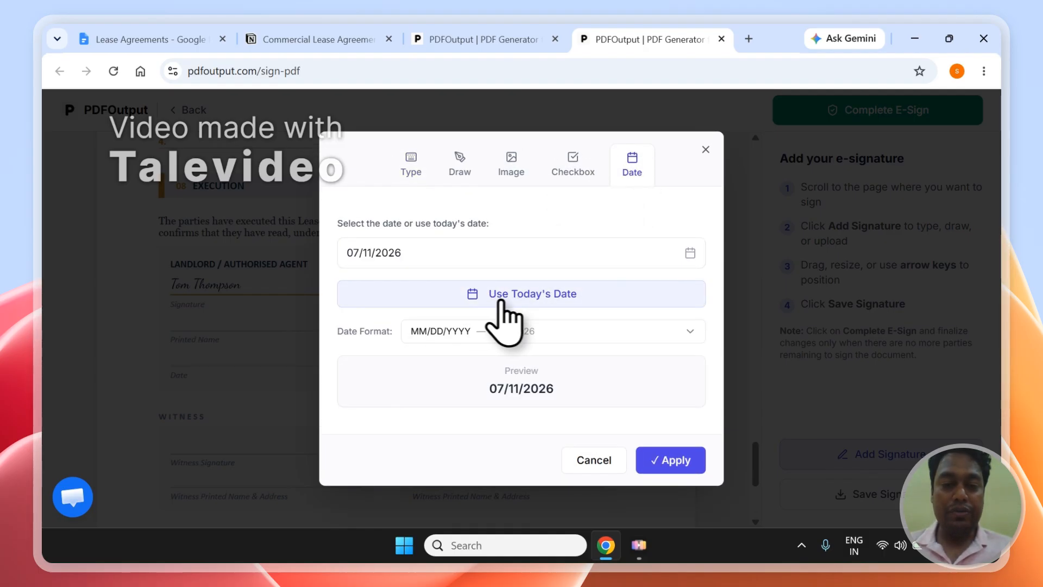
left_click(630, 333)
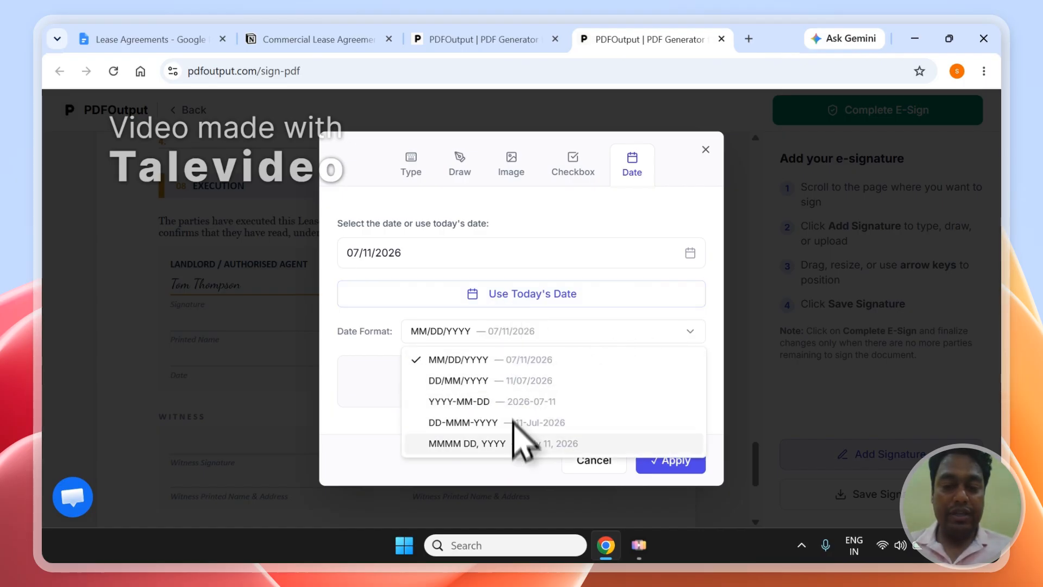
left_click(518, 444)
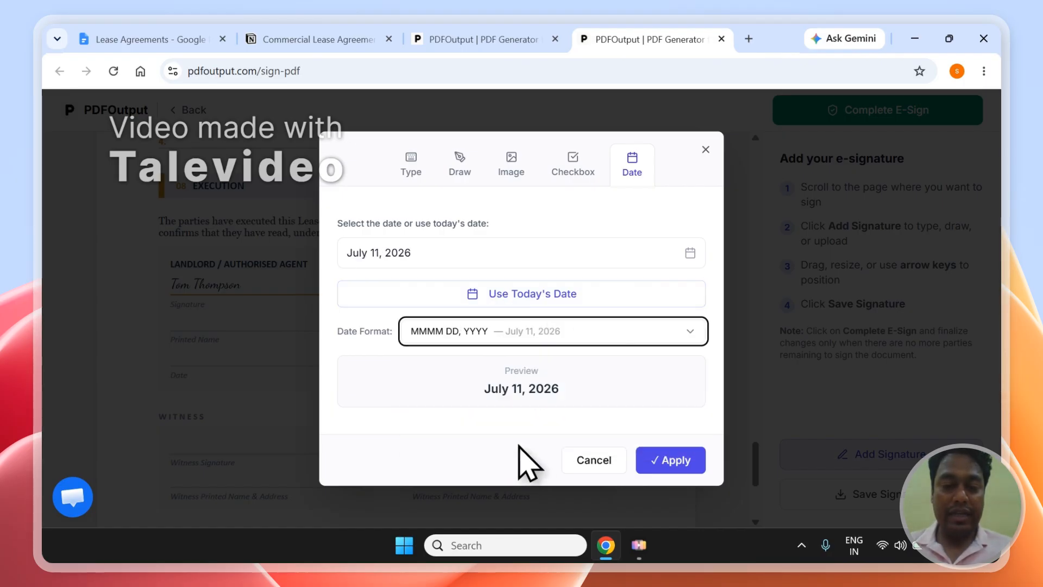
left_click(698, 471)
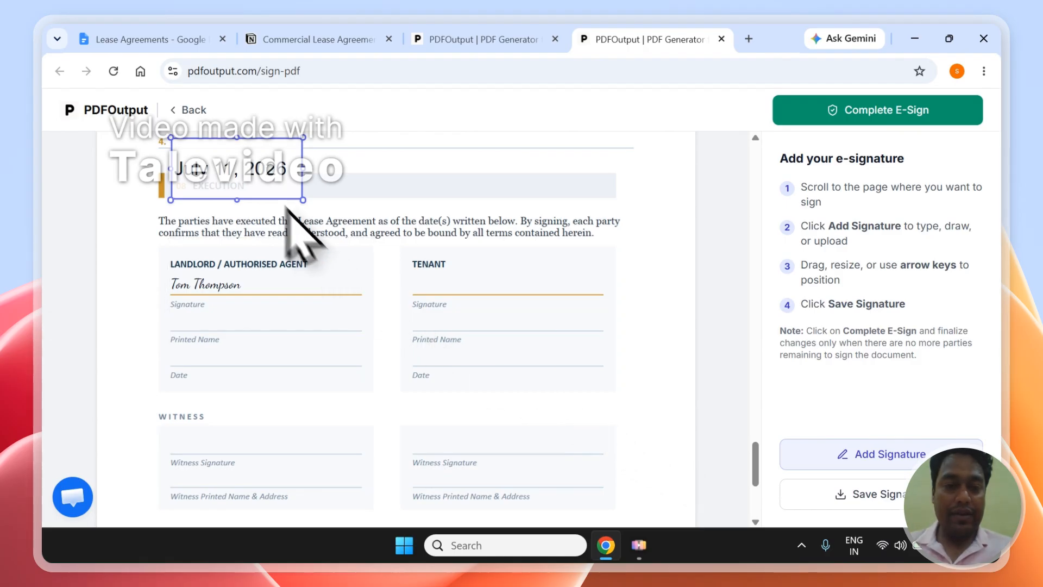
Place the slightly smaller date on the landlord's Date line and save the signed lease PDF
mouse_move(270, 203)
left_mouse_down()
mouse_move(268, 384)
mouse_move(262, 373)
left_mouse_up()
left_click(223, 305)
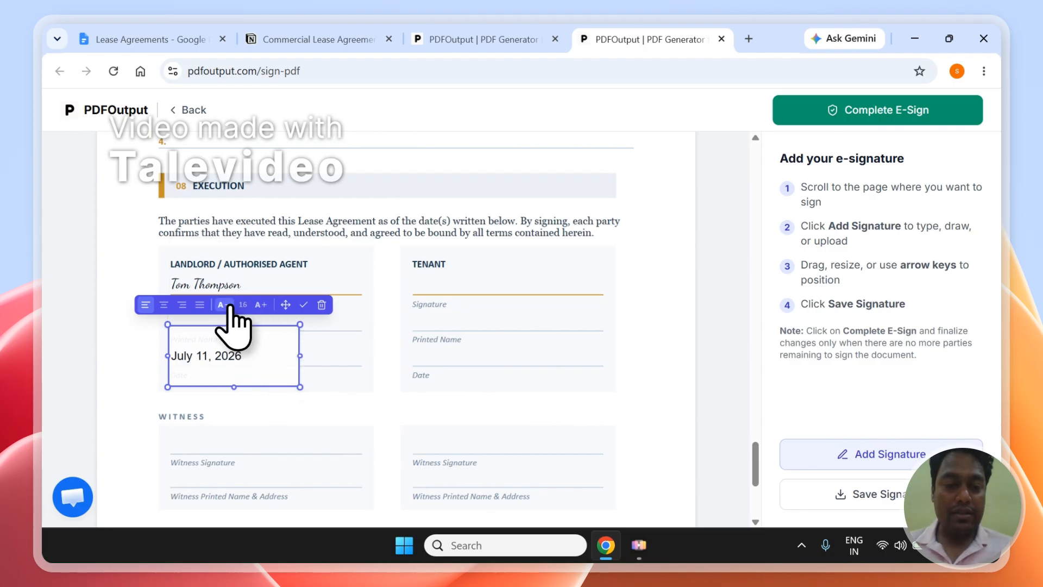
key("Left")
key("Left")
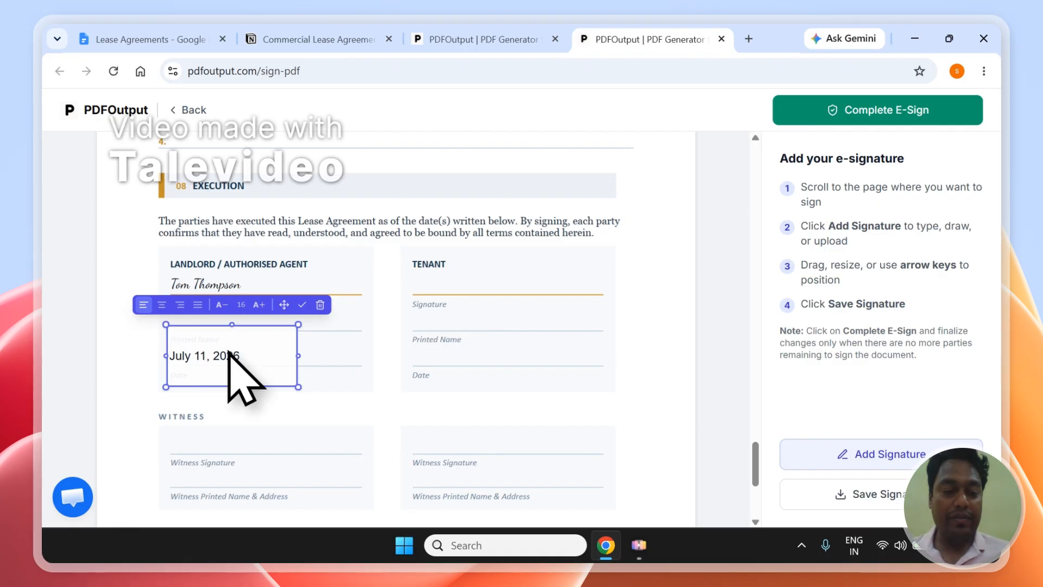
left_click(303, 447)
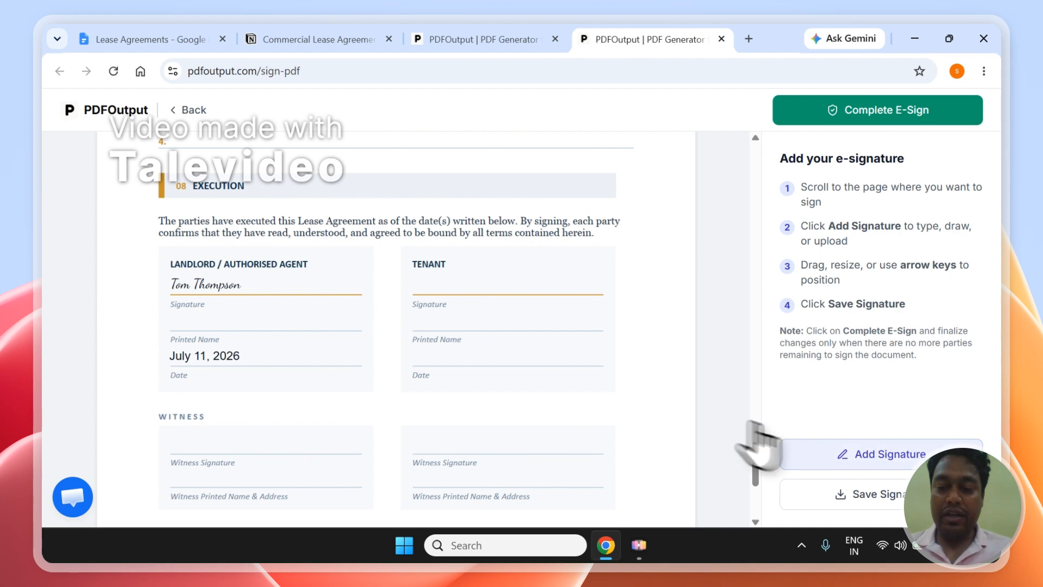
left_click(833, 495)
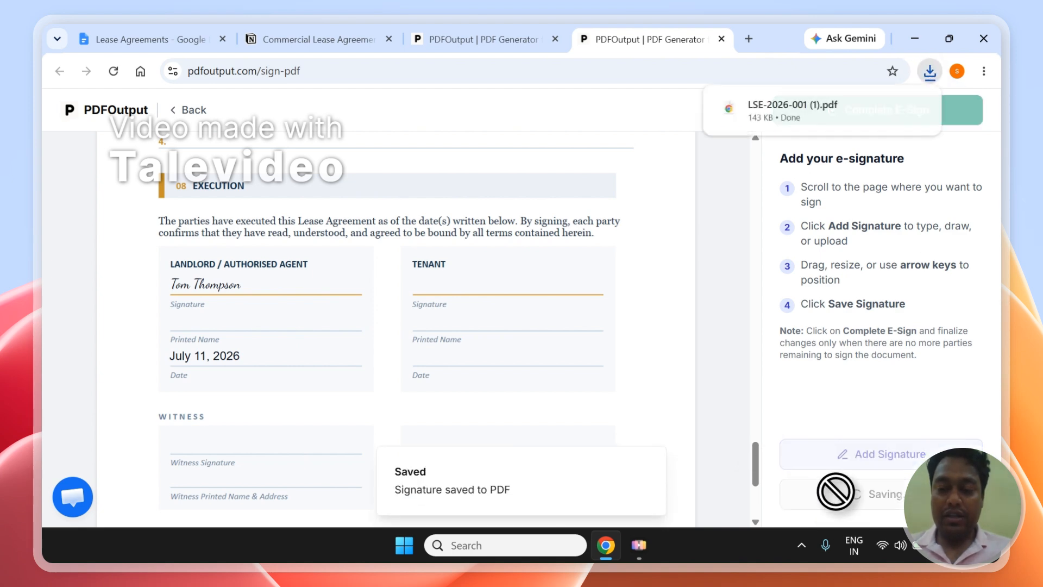
mouse_move(799, 123)
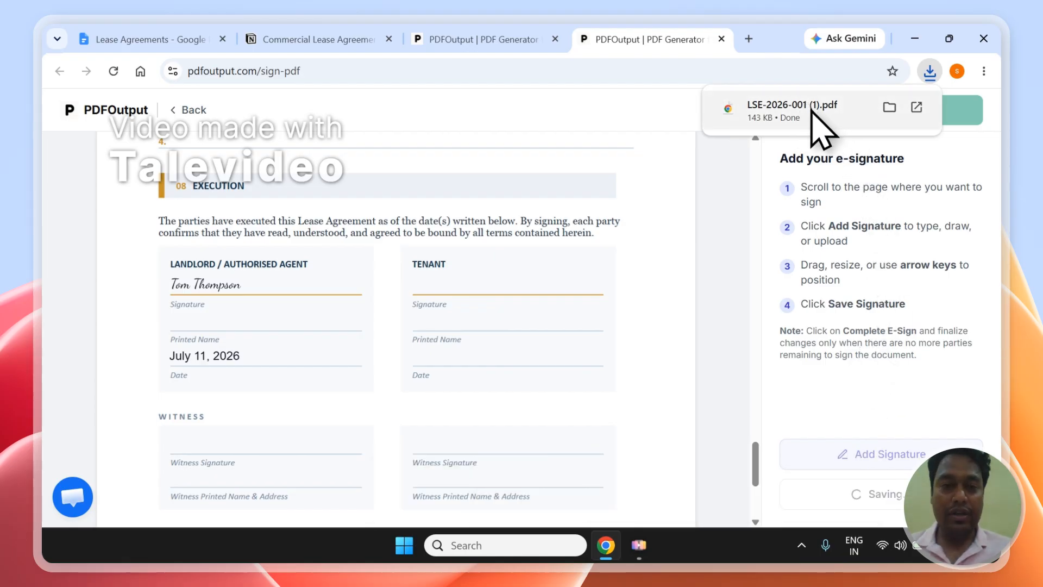
left_click(395, 39)
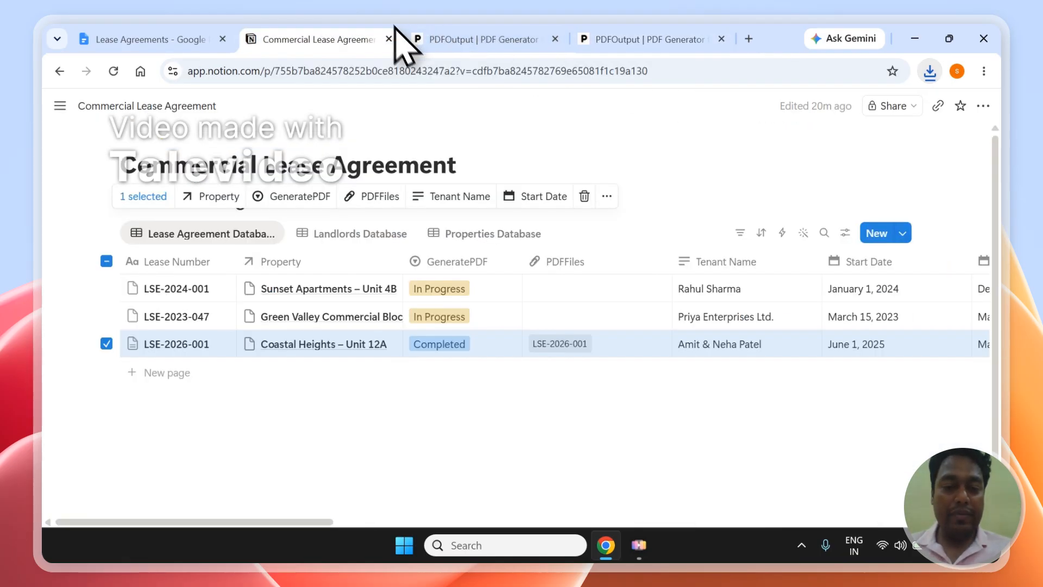
Open LSE-2026-001.pdf from Notion's PDFFiles column in a PDFOutput e-sign tab
left_click(641, 407)
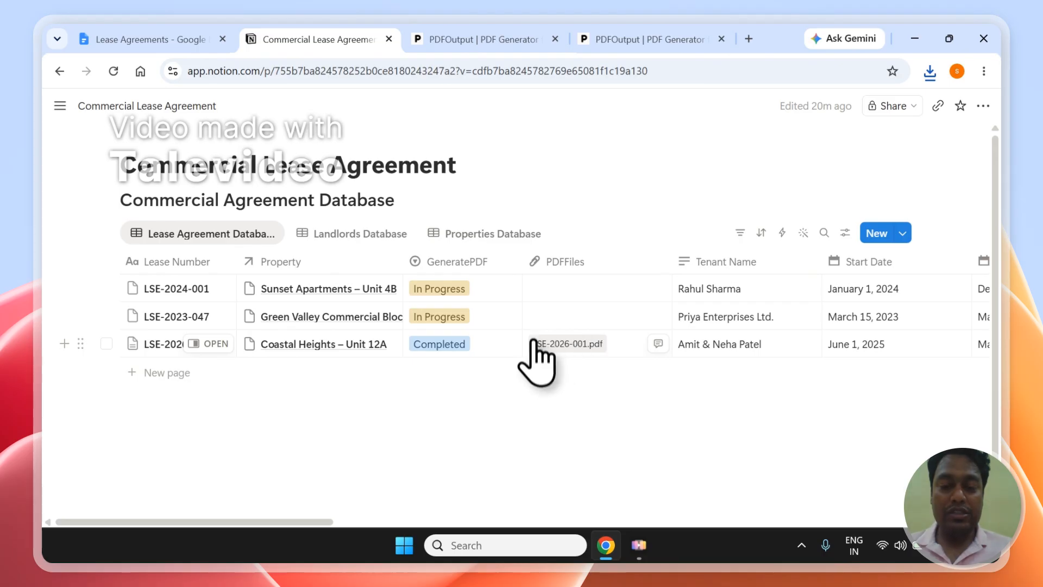
left_click(585, 349)
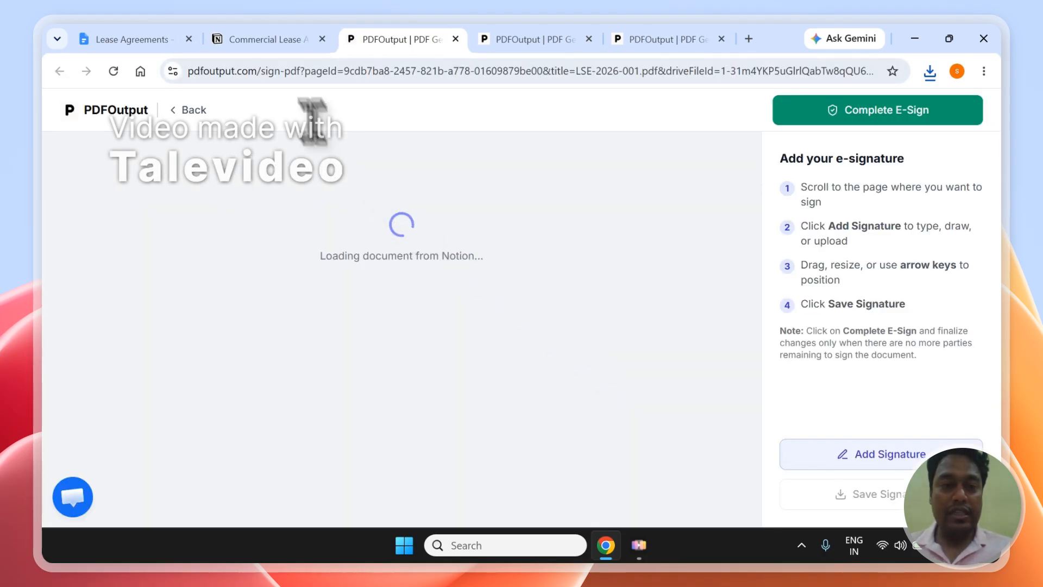
left_click(354, 72)
left_click(360, 71)
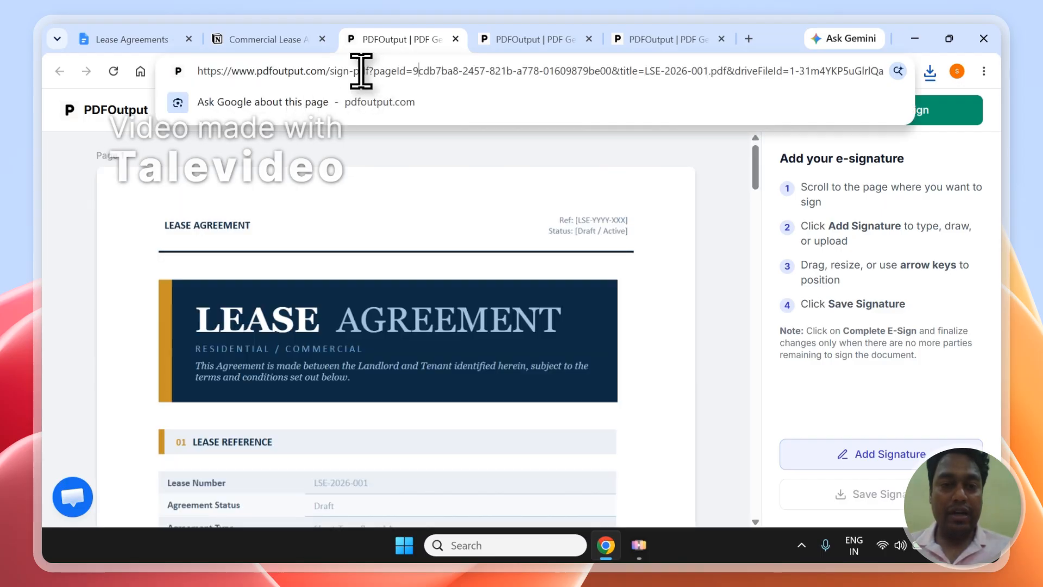
left_click(479, 148)
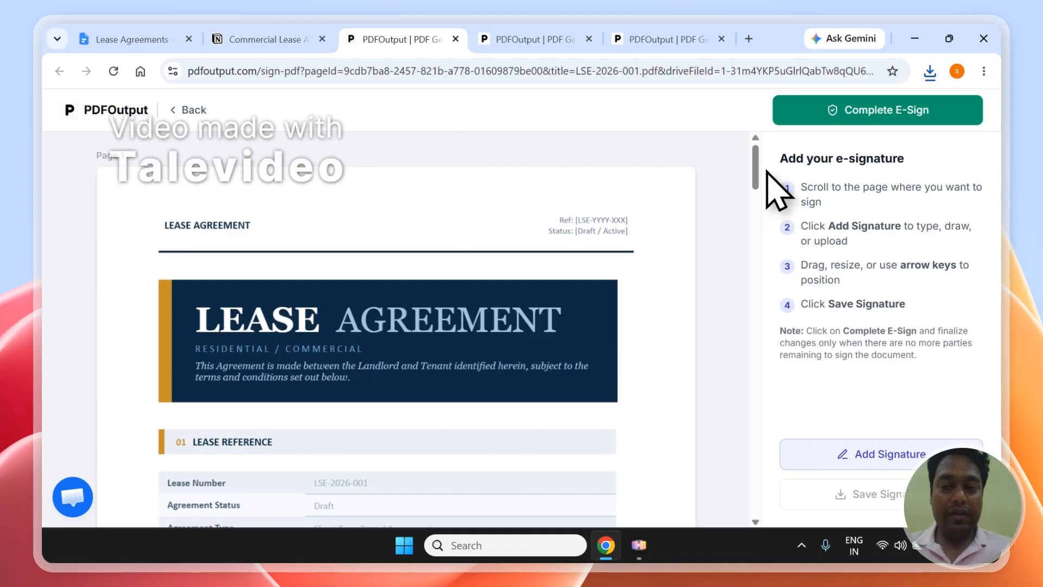
left_click_drag(764, 175, 744, 501)
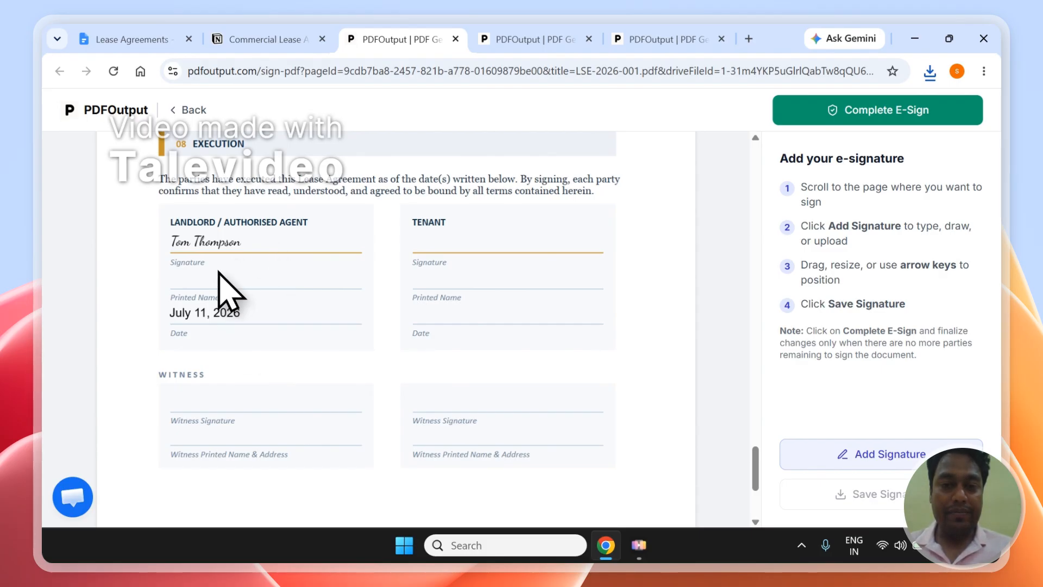
left_click(400, 72)
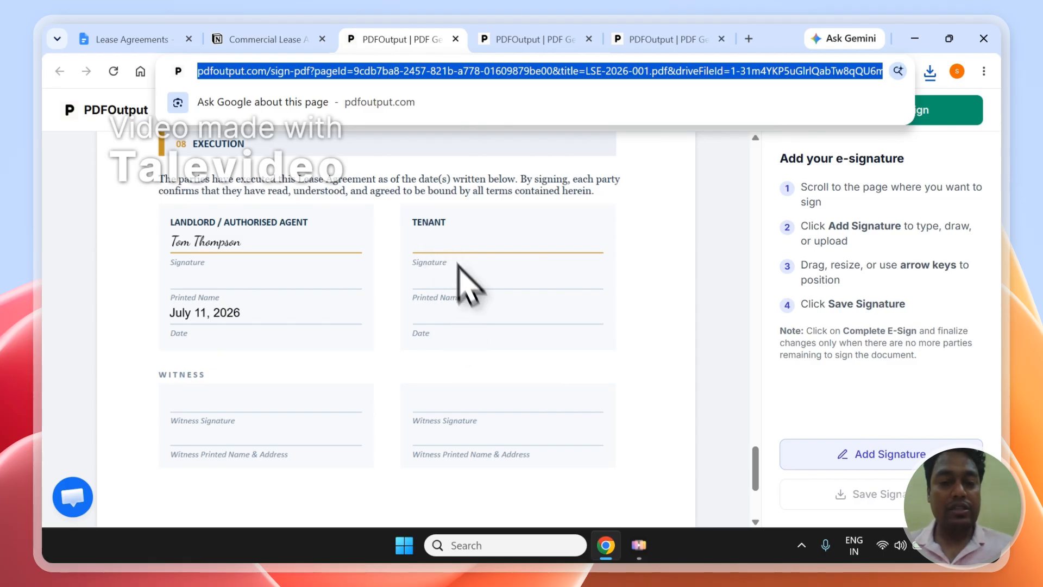
left_click(461, 304)
left_click(455, 39)
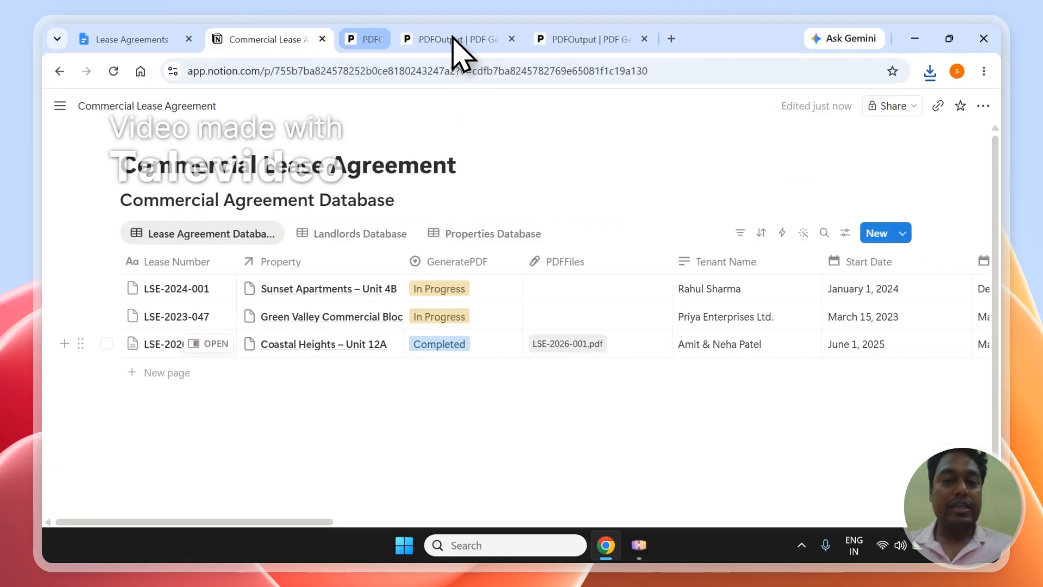
left_click(429, 38)
left_click(262, 39)
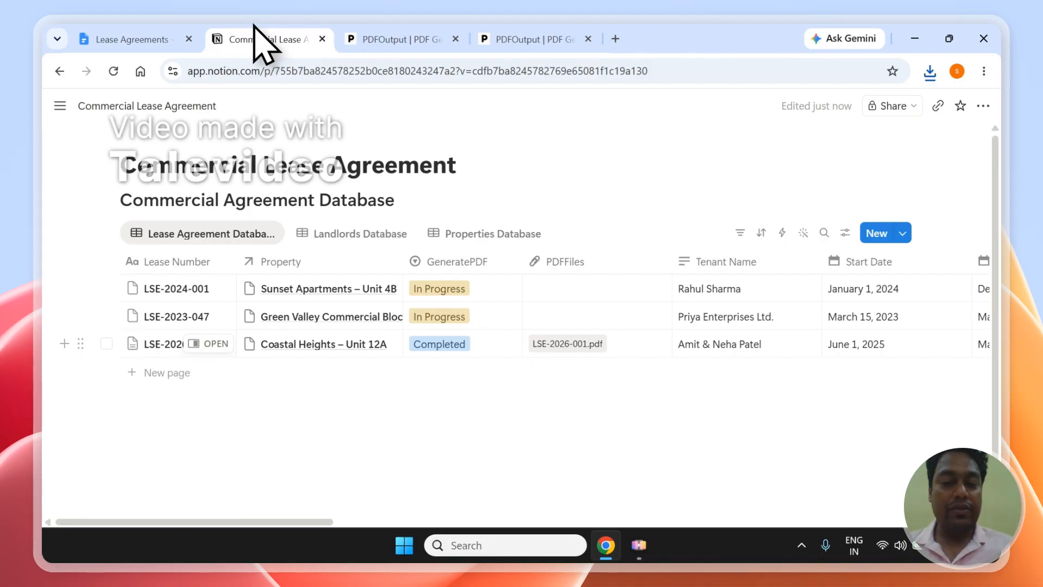
left_click(564, 344)
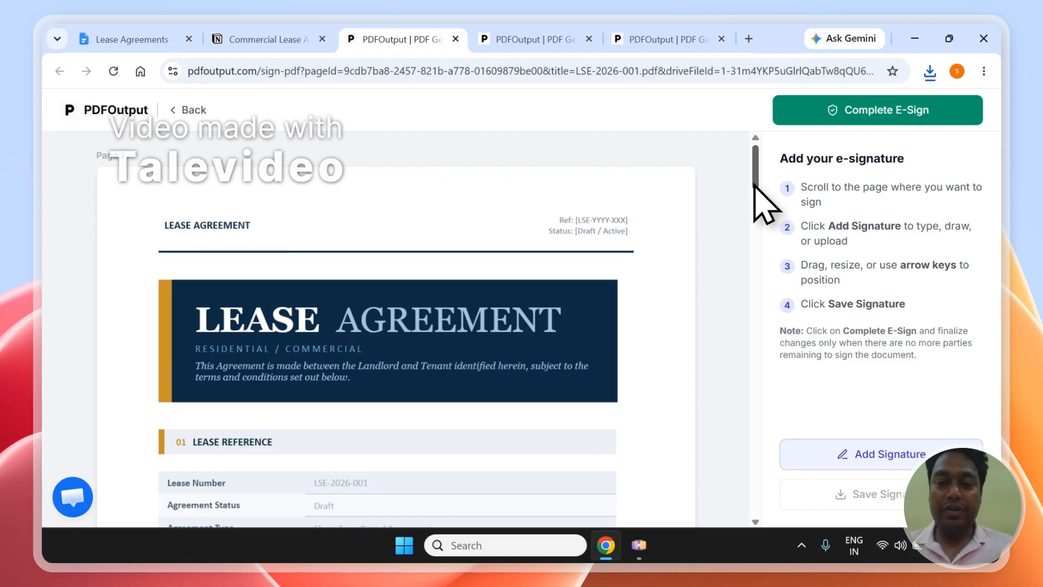
Scroll to the Execution section and apply a typed tenant signature
left_click_drag(756, 179, 753, 503)
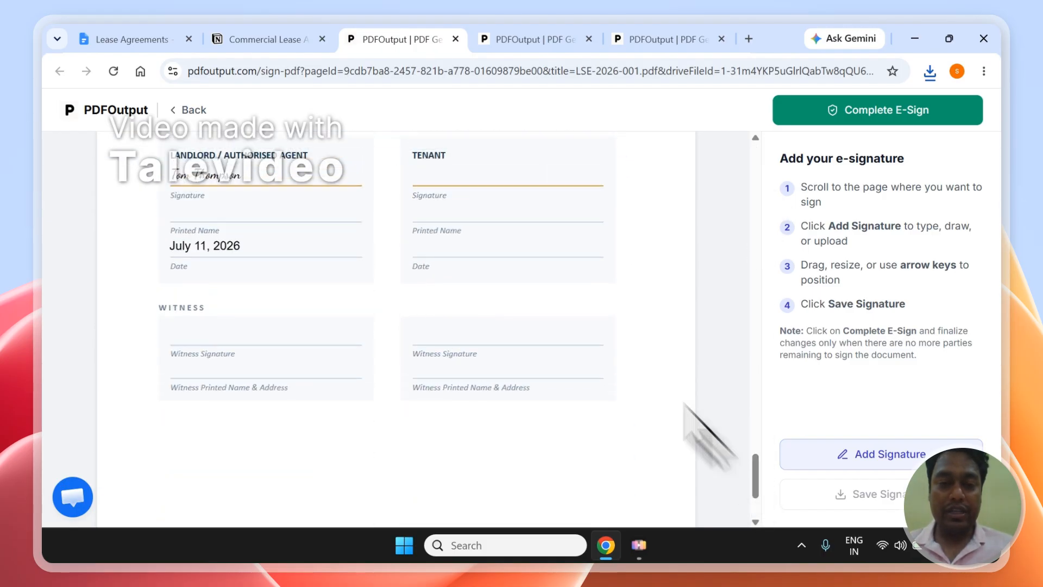
left_click(794, 457)
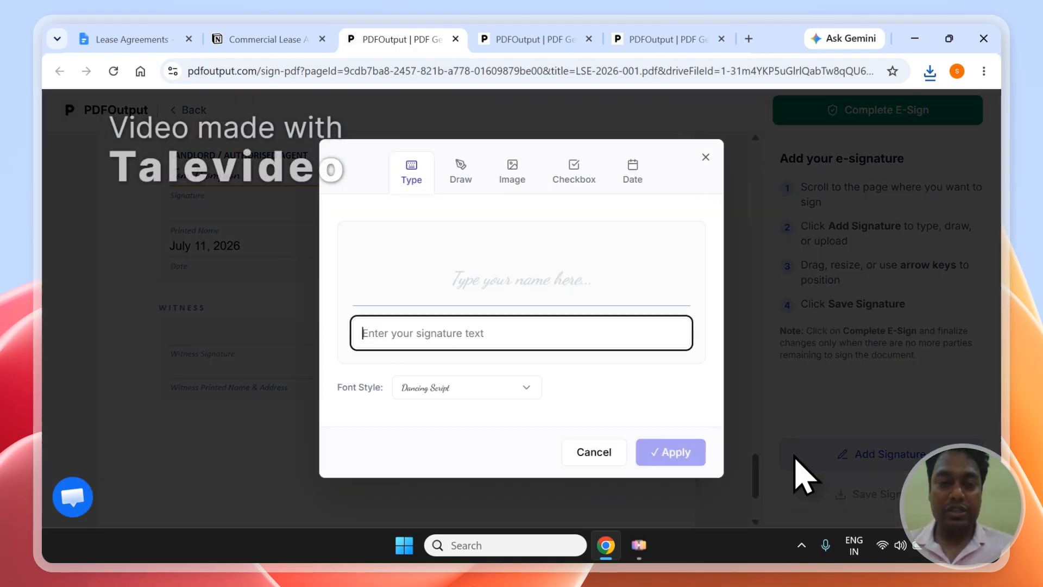
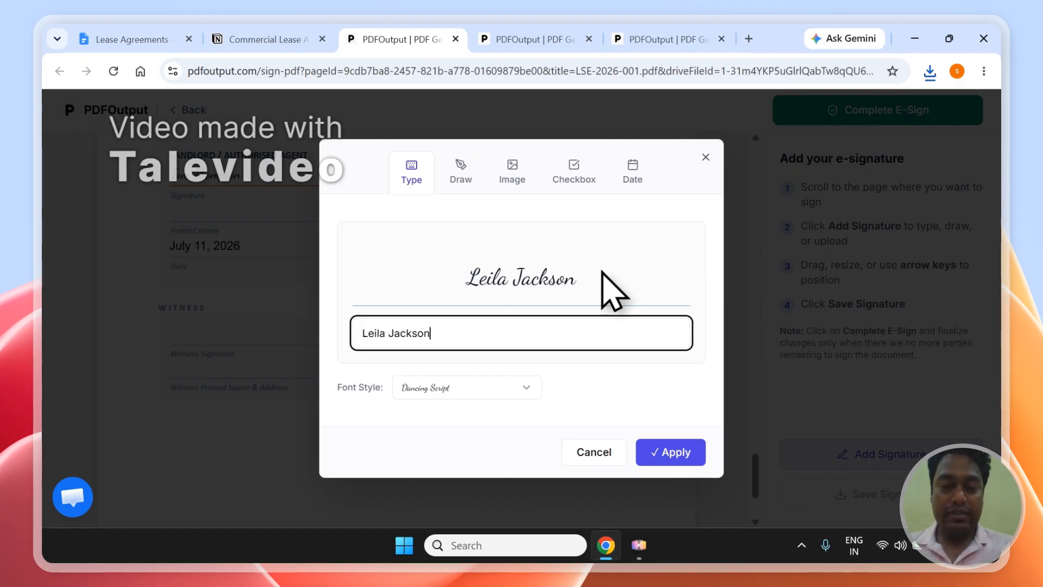
left_click(655, 460)
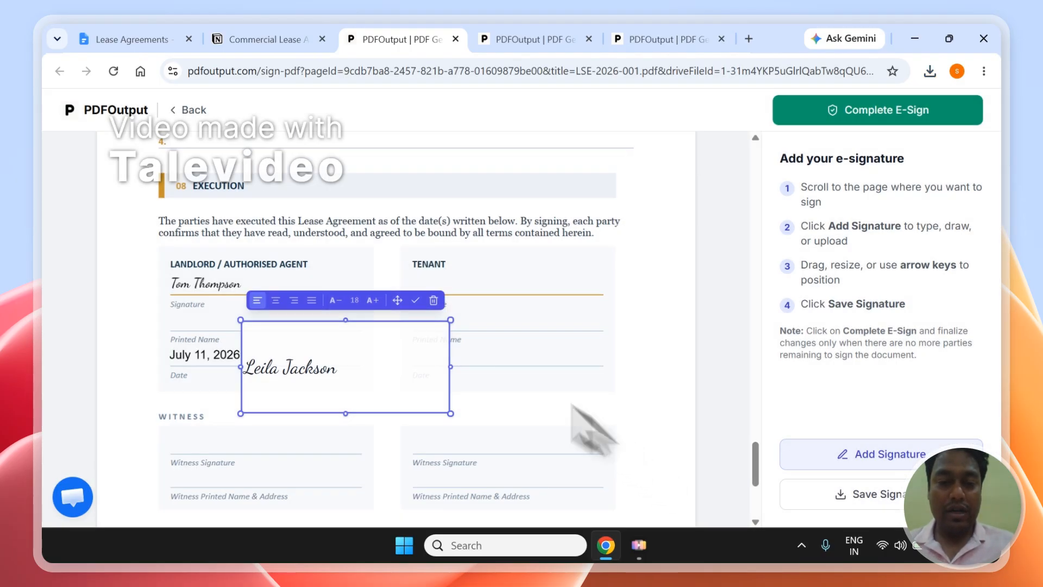
Move the tenant signature onto the Tenant line, enlarge it to size 18, and commit it
left_click_drag(423, 354, 575, 267)
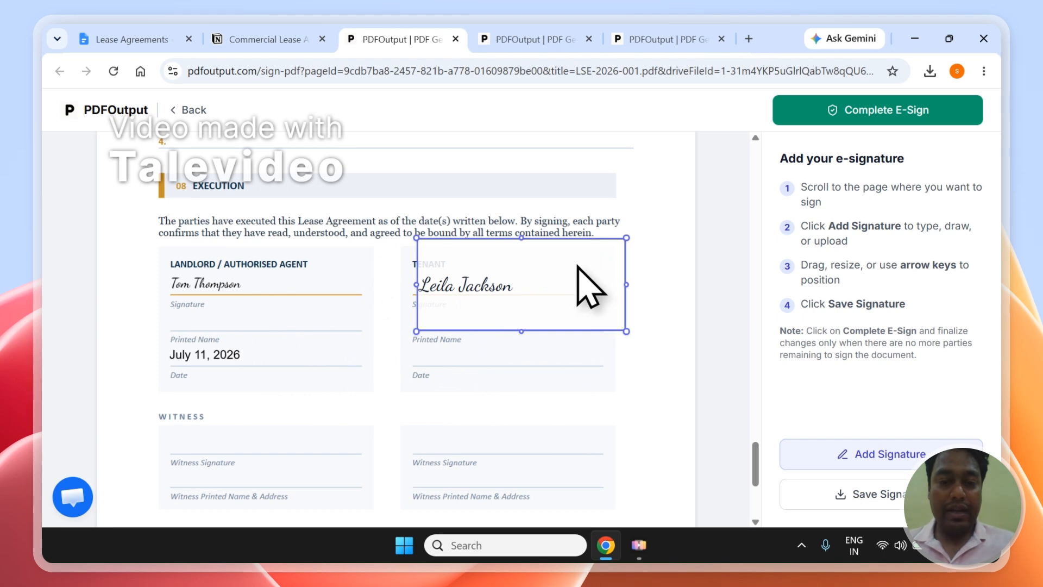
scroll(577, 266, "up", 1)
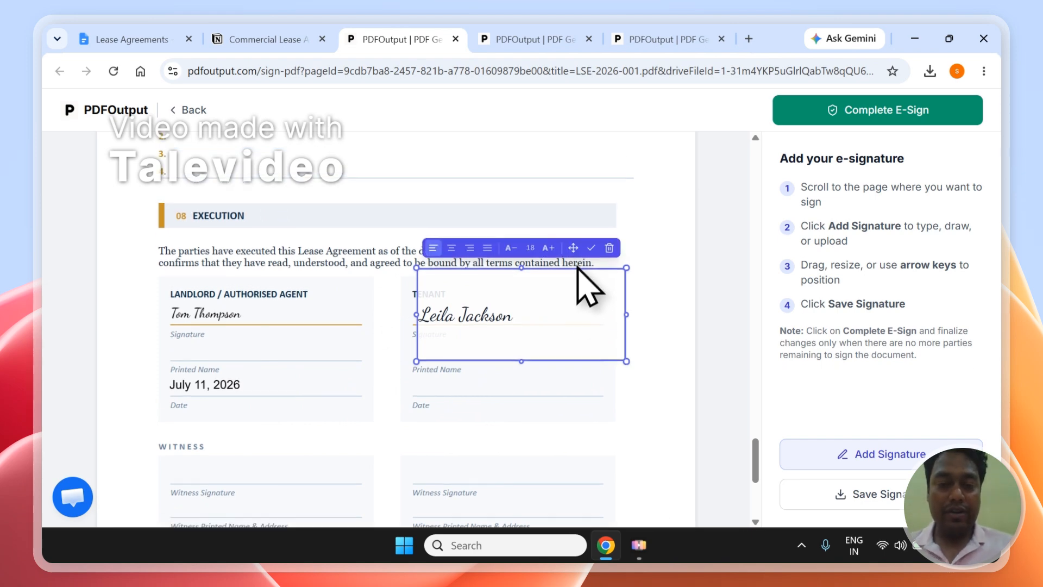
left_click_drag(559, 313, 554, 312)
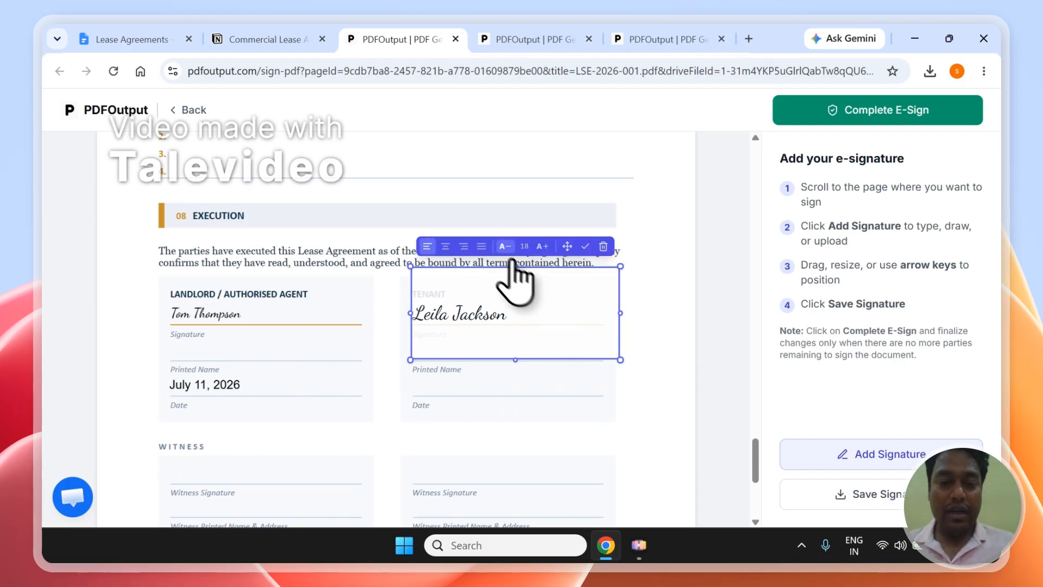
left_click(537, 247)
left_click(530, 401)
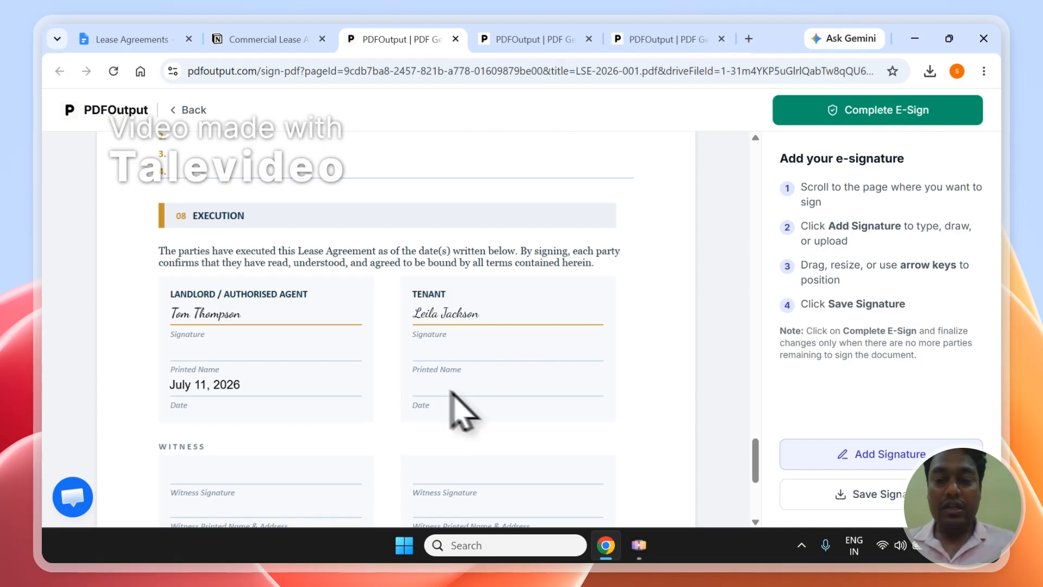
left_click(834, 456)
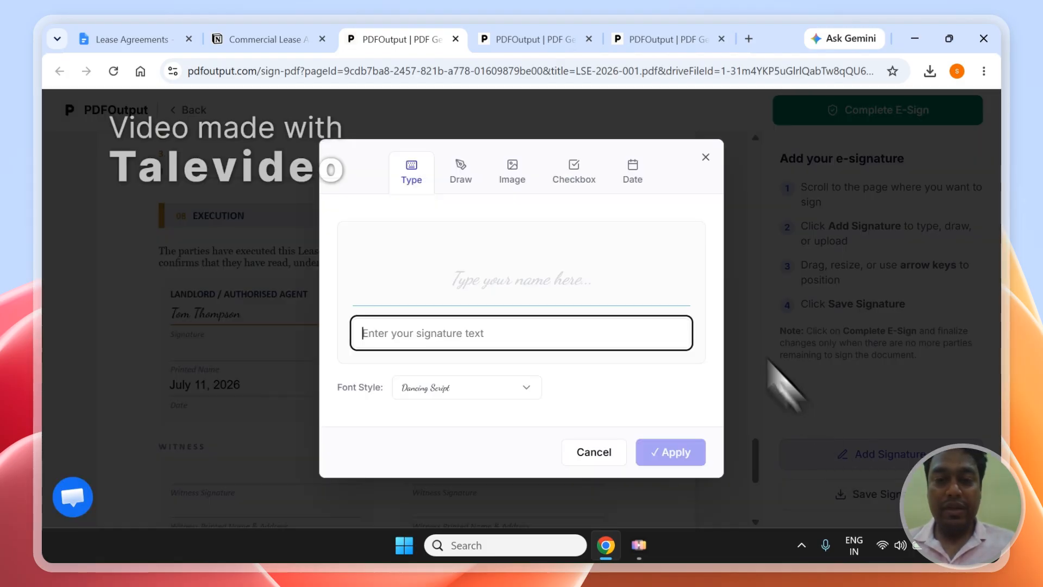
Add a July 9, 2026 date in DD-MMM-YYYY format
left_click(630, 174)
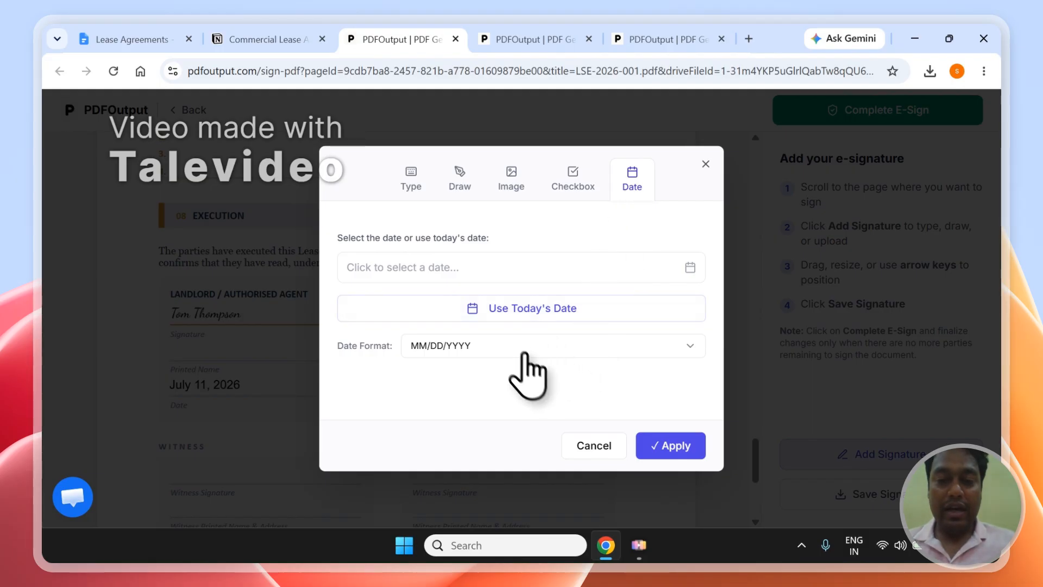
left_click(511, 308)
left_click(679, 261)
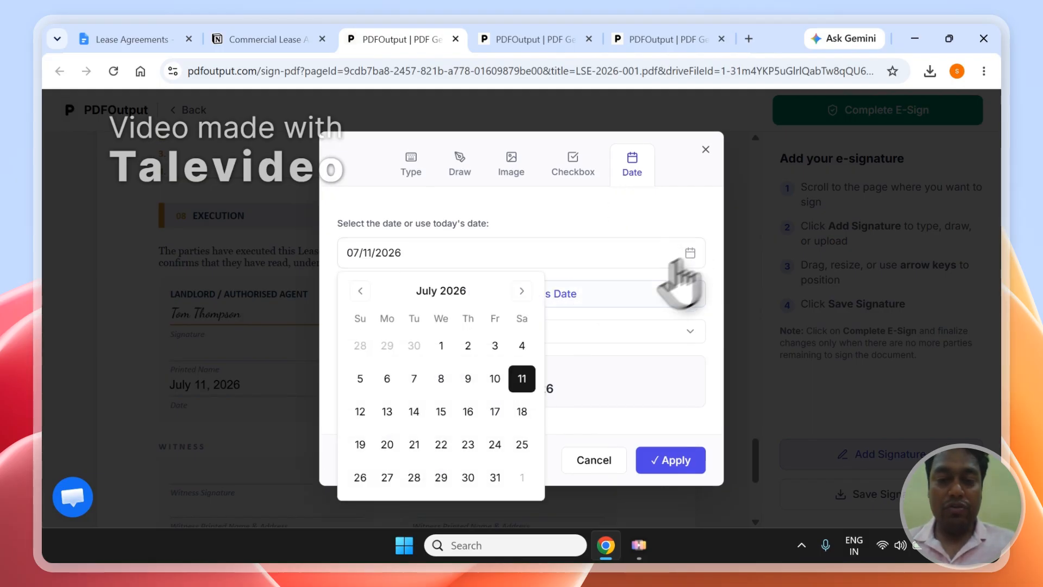
left_click(467, 380)
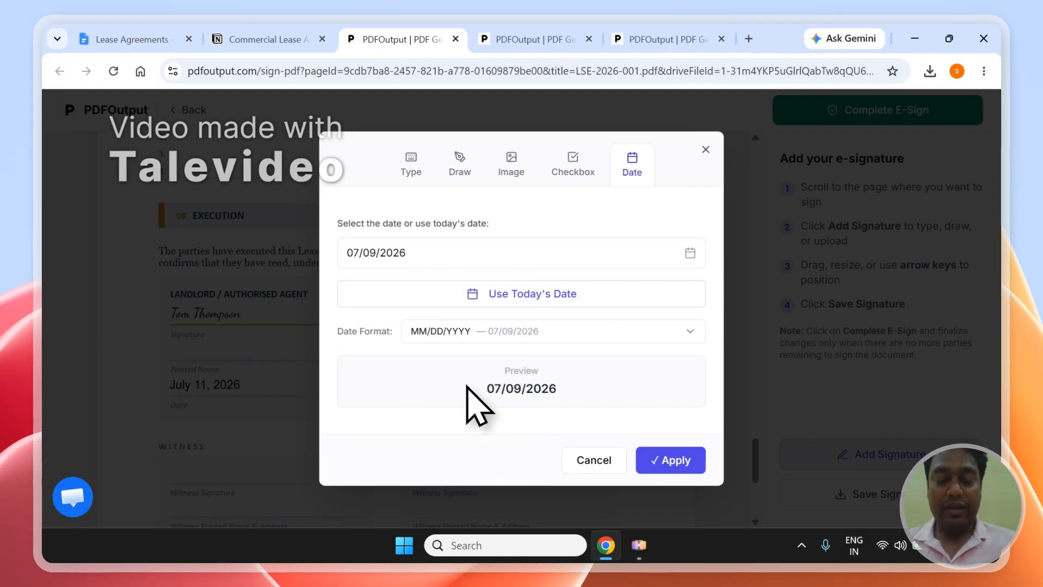
left_click(532, 332)
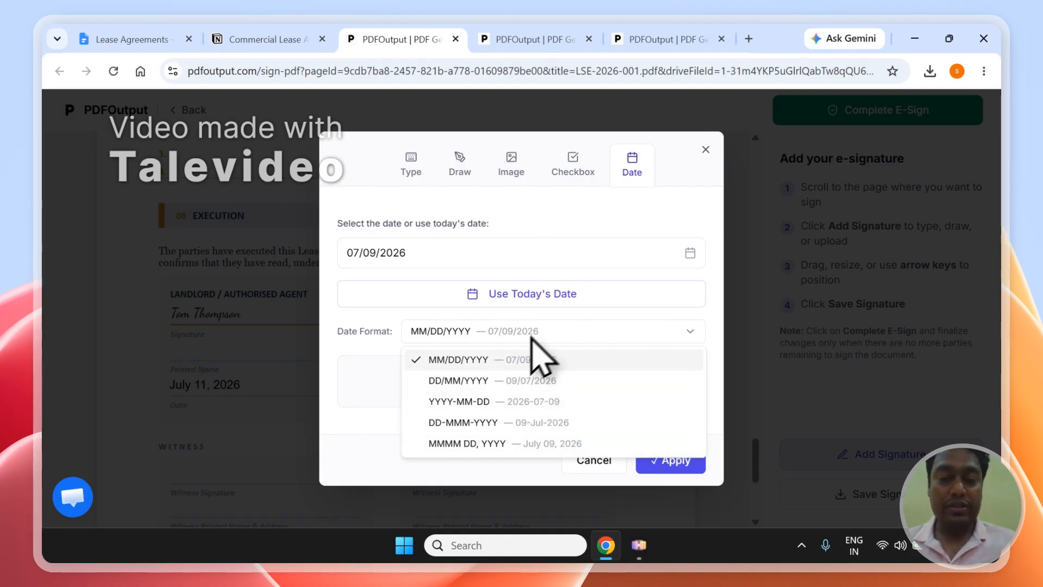
left_click(504, 423)
left_click(649, 461)
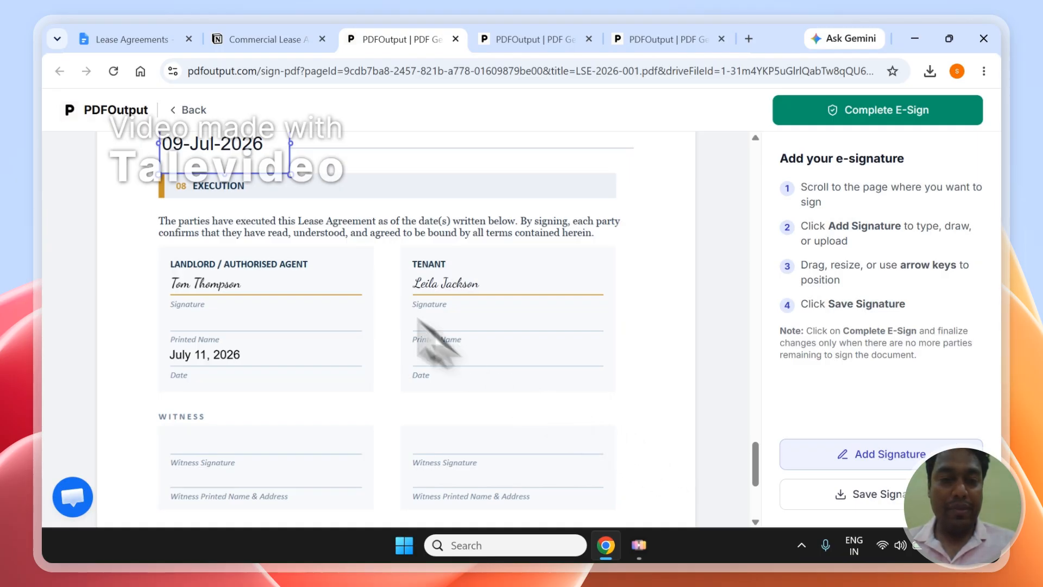
Place the date at size 16 on the Tenant Date line and save the signatures to the PDF
left_click_drag(249, 182, 511, 374)
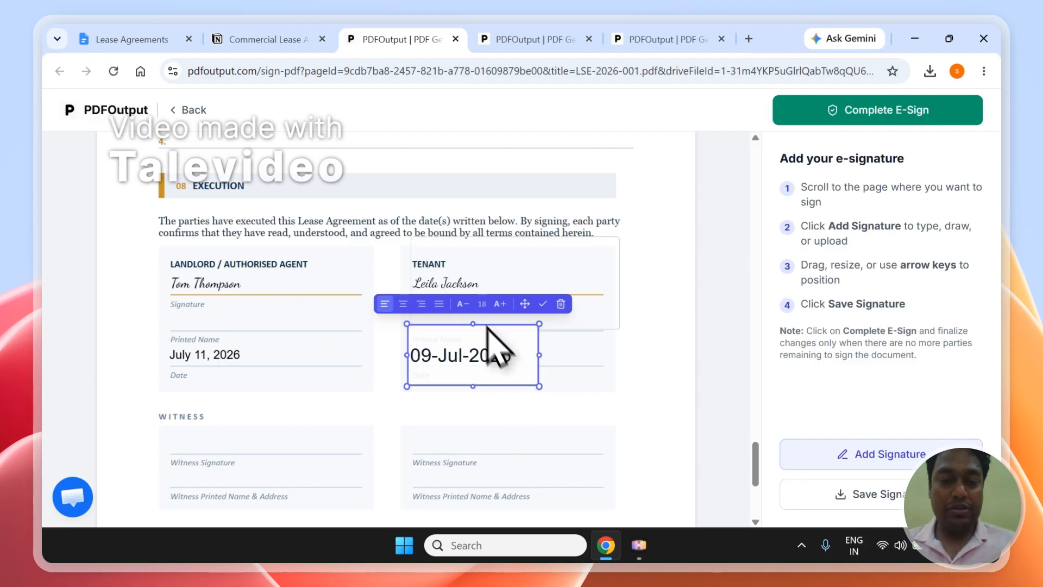
left_click(463, 303)
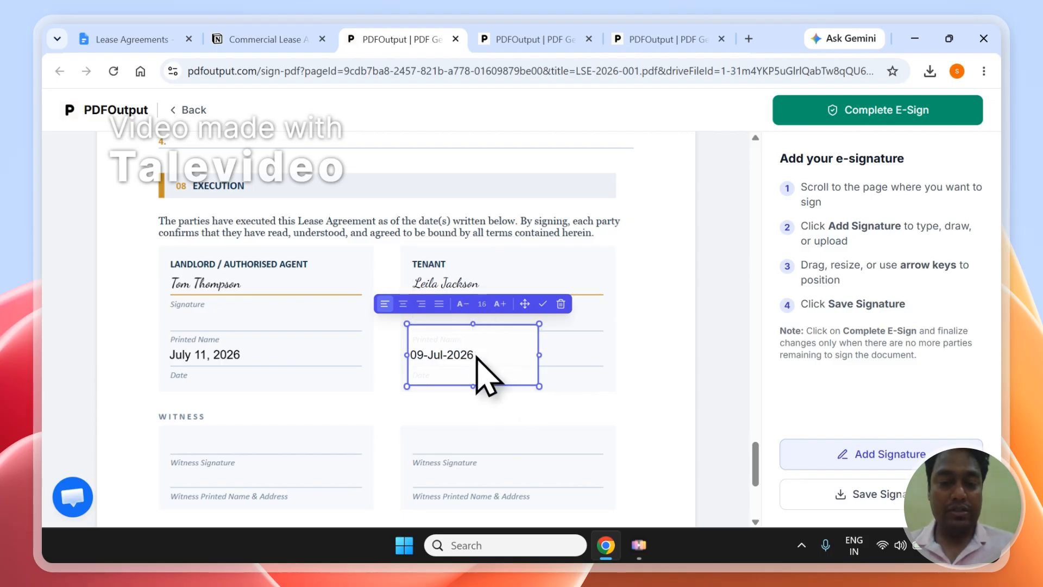
left_click(505, 417)
left_click(498, 359)
key("Down")
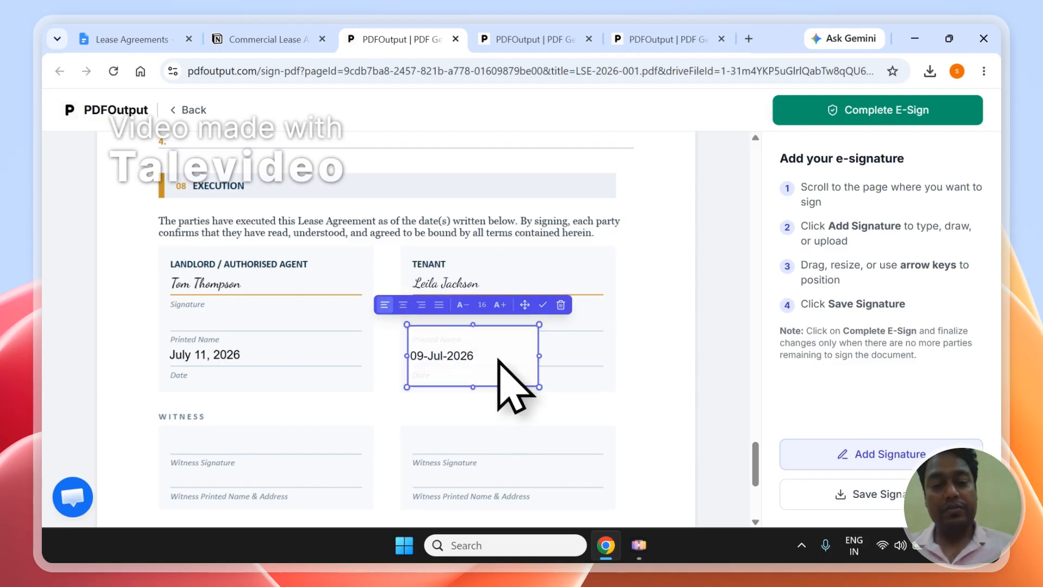
key("Down")
left_click(500, 400)
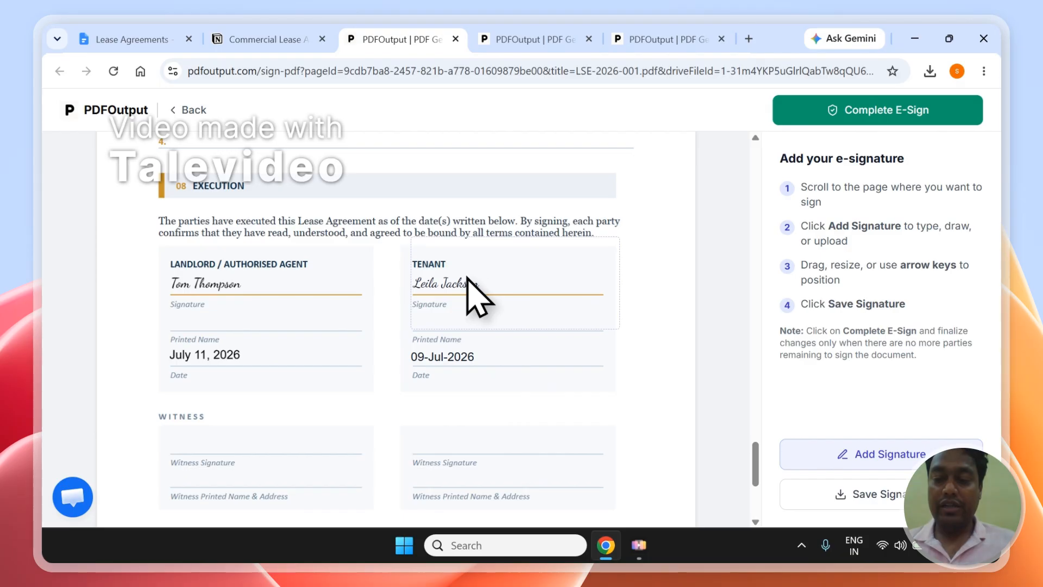
left_click(881, 508)
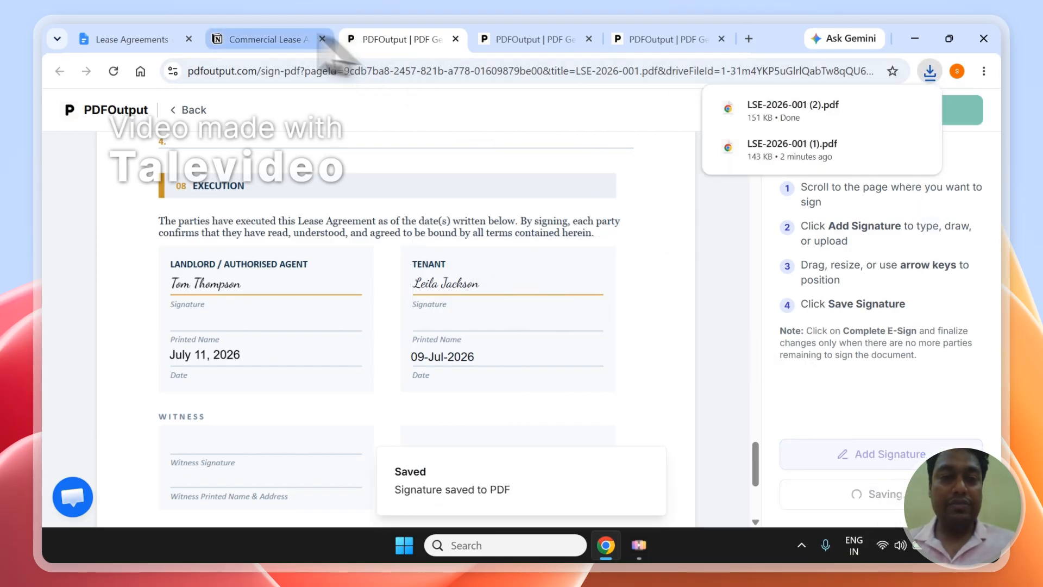
Move between PDFOutput's signed LSE-2026-001 lease and the Notion lease database
left_click(272, 40)
left_click(363, 40)
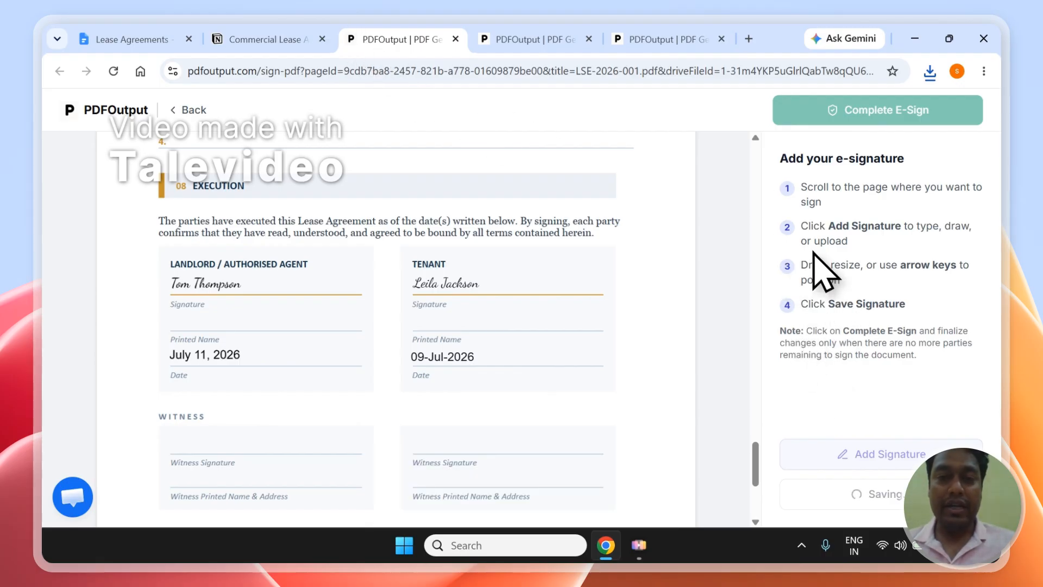
left_click(252, 38)
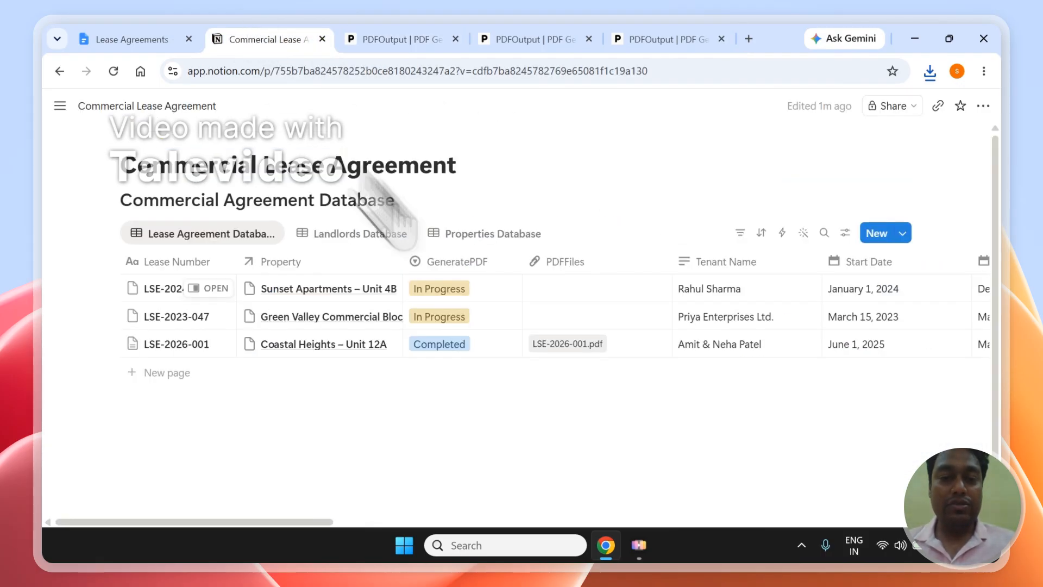
Open LSE-2026-001.pdf from the PDFFiles column and scroll through it
left_click(551, 347)
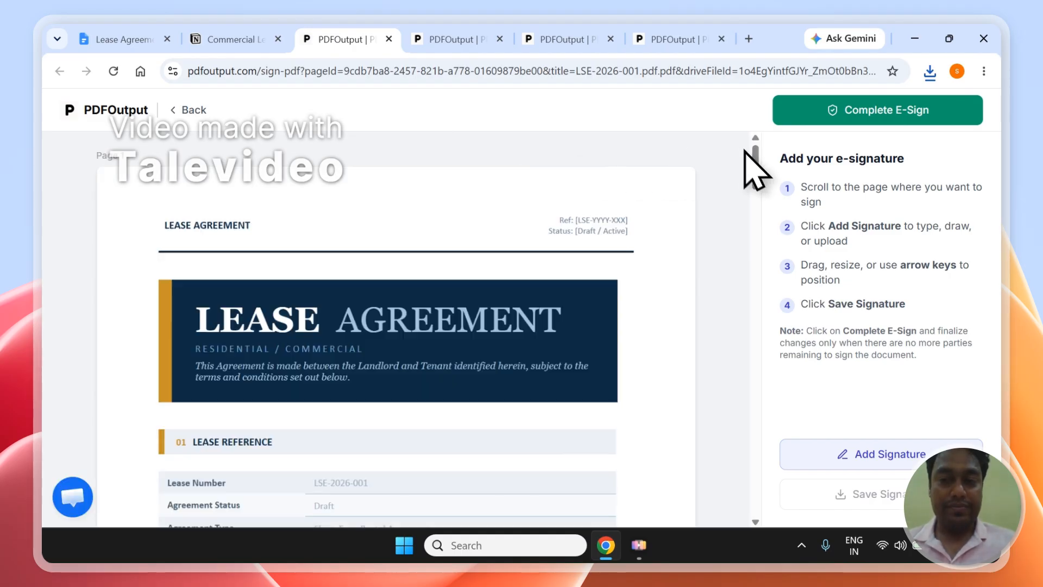
left_click_drag(755, 174, 751, 542)
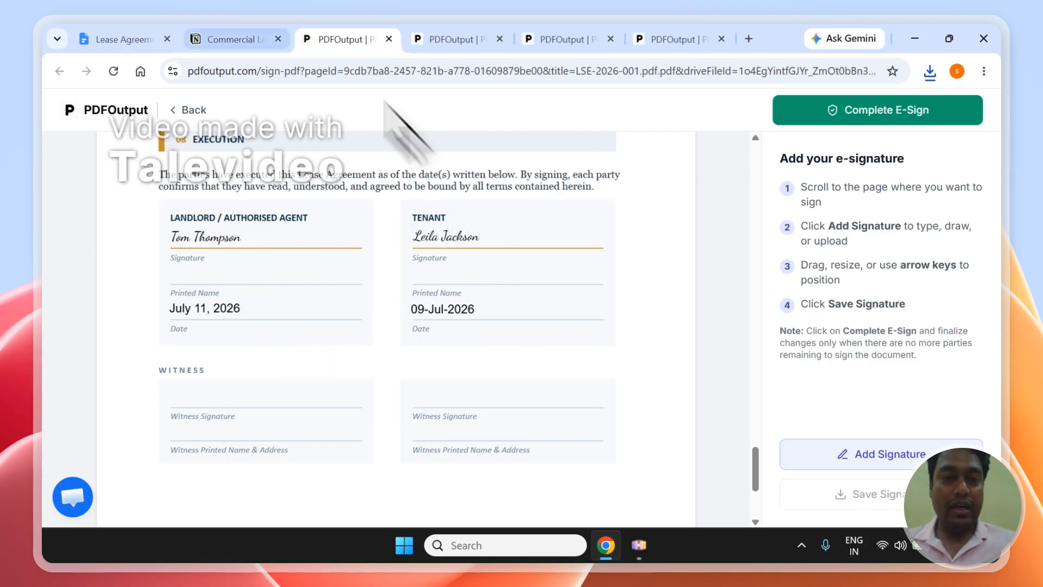
left_click(256, 39)
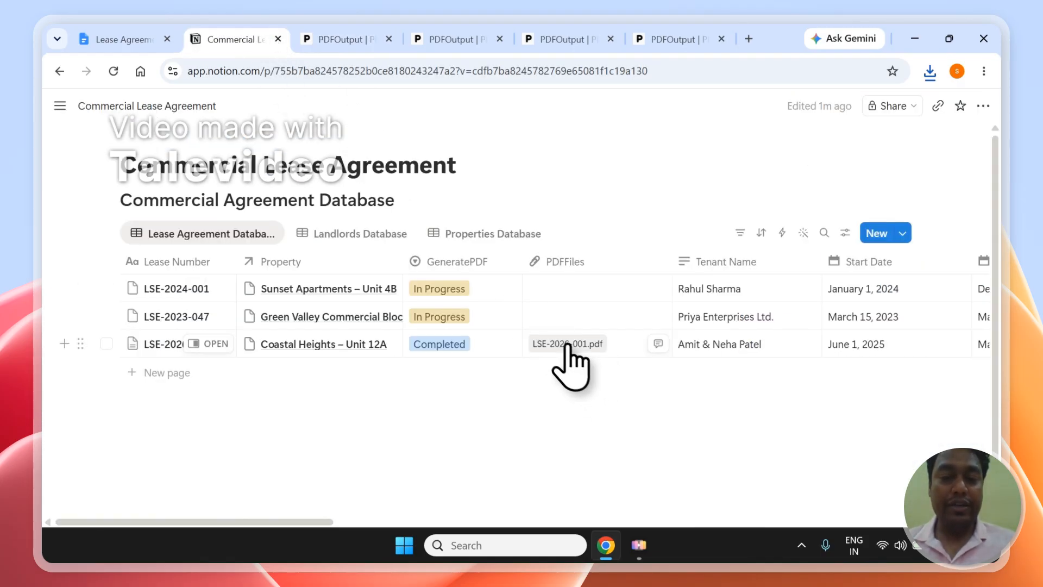
Close the duplicate PDFOutput signing pages and reopen LSE-2026-001.pdf from Notion
left_click(395, 34)
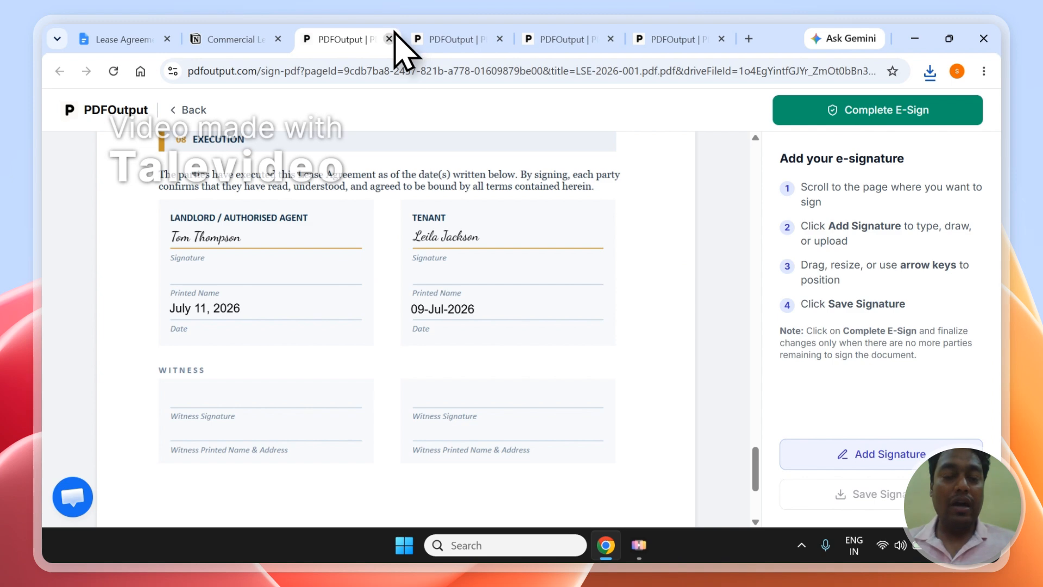
left_click(390, 39)
left_click(352, 39)
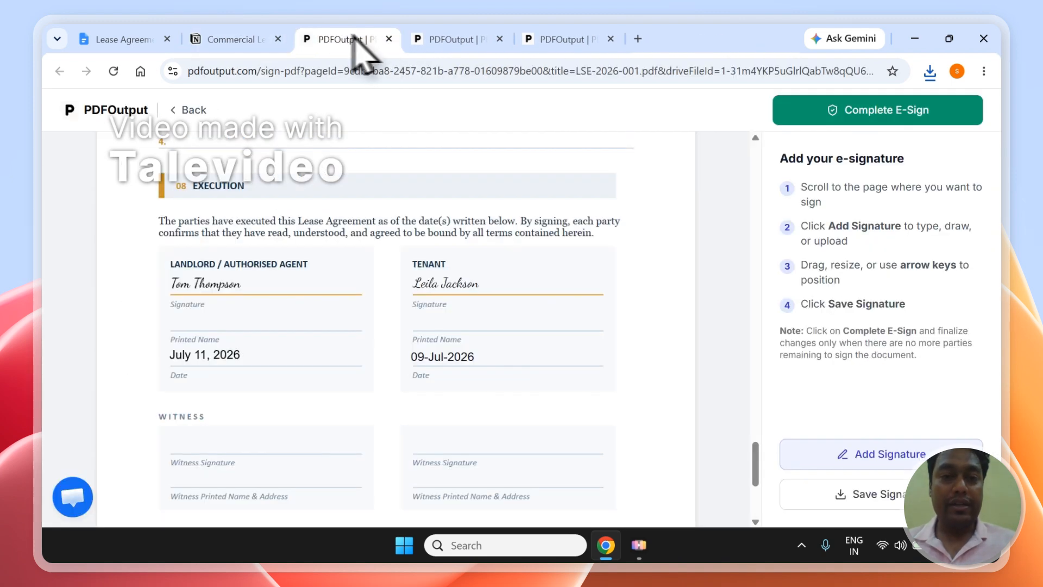
left_click(388, 39)
left_click(254, 39)
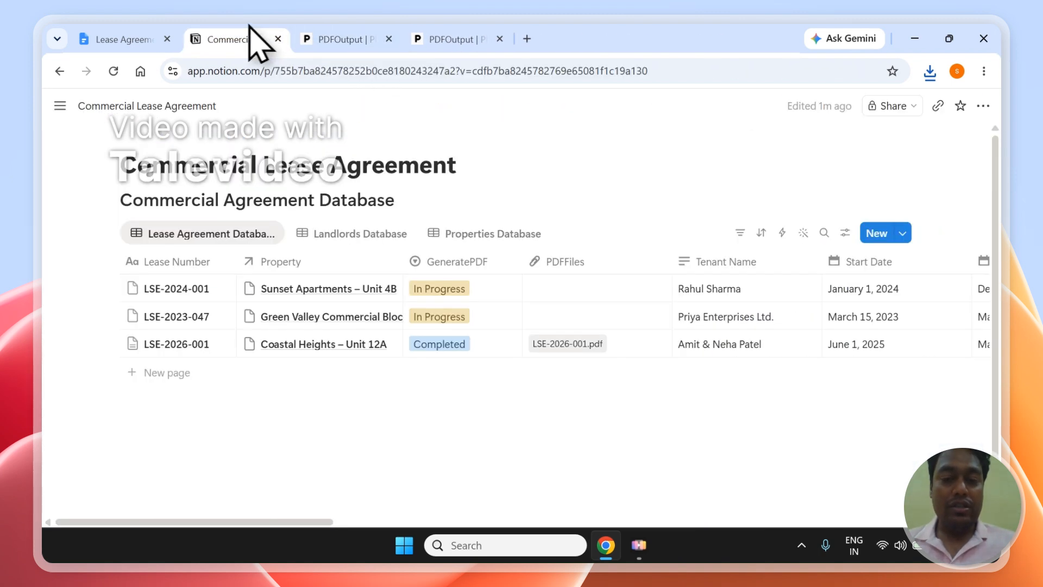
left_click(562, 344)
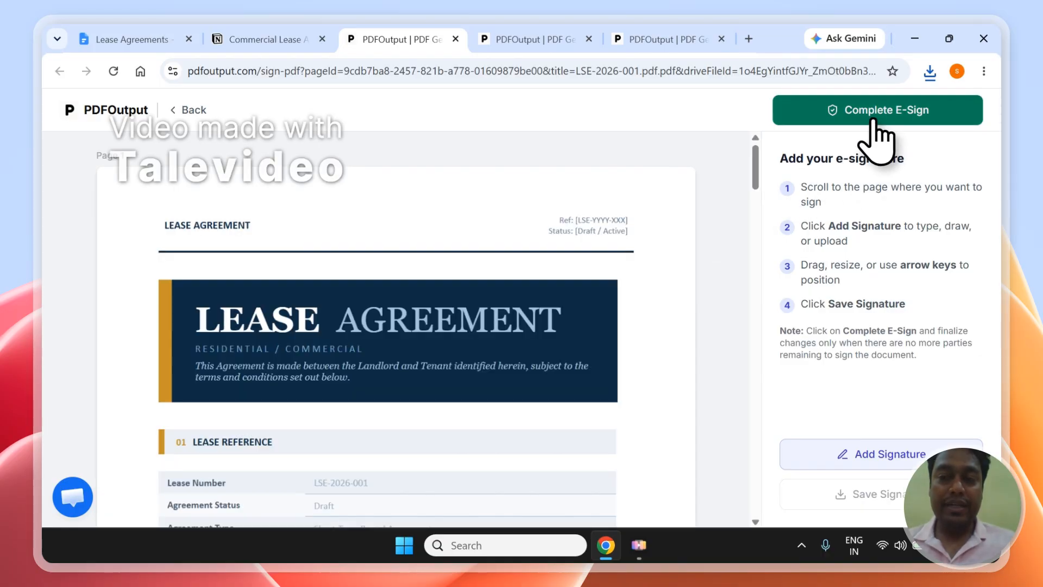
Complete the e-sign on LSE-2026-001, confirming that no further parties can sign
left_click(864, 111)
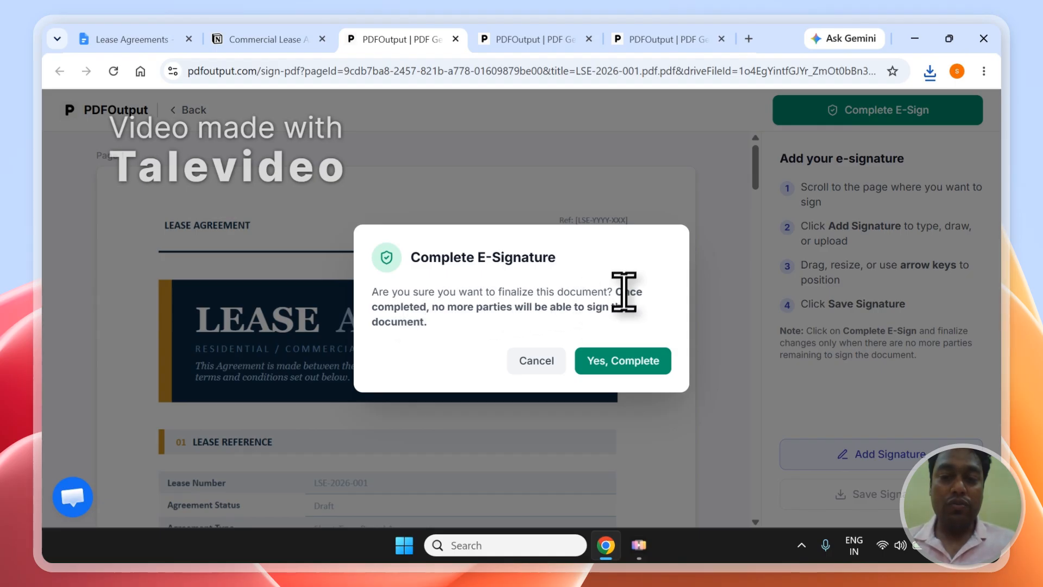
left_click_drag(621, 296, 629, 322)
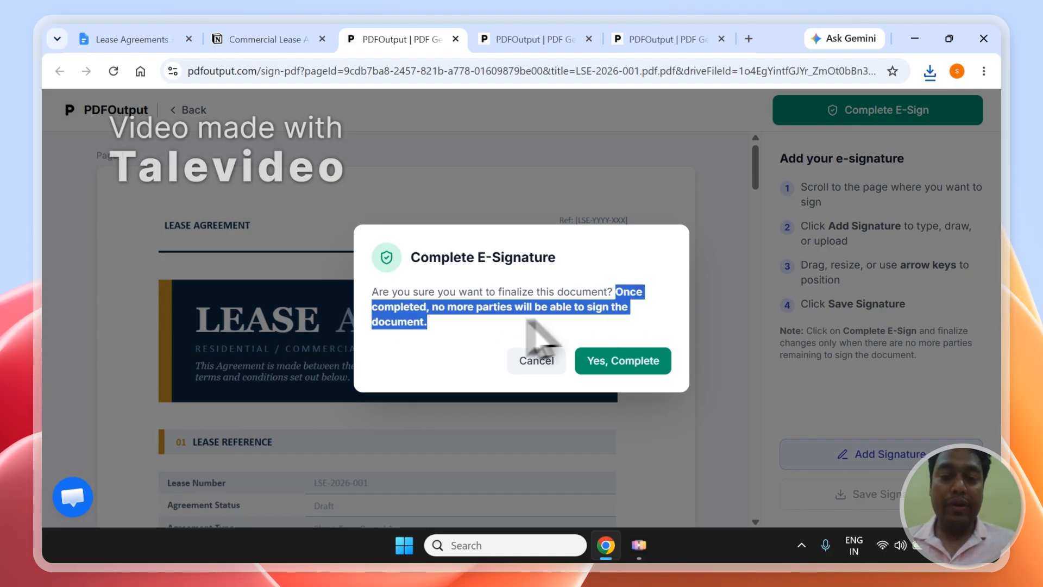
left_click(465, 310)
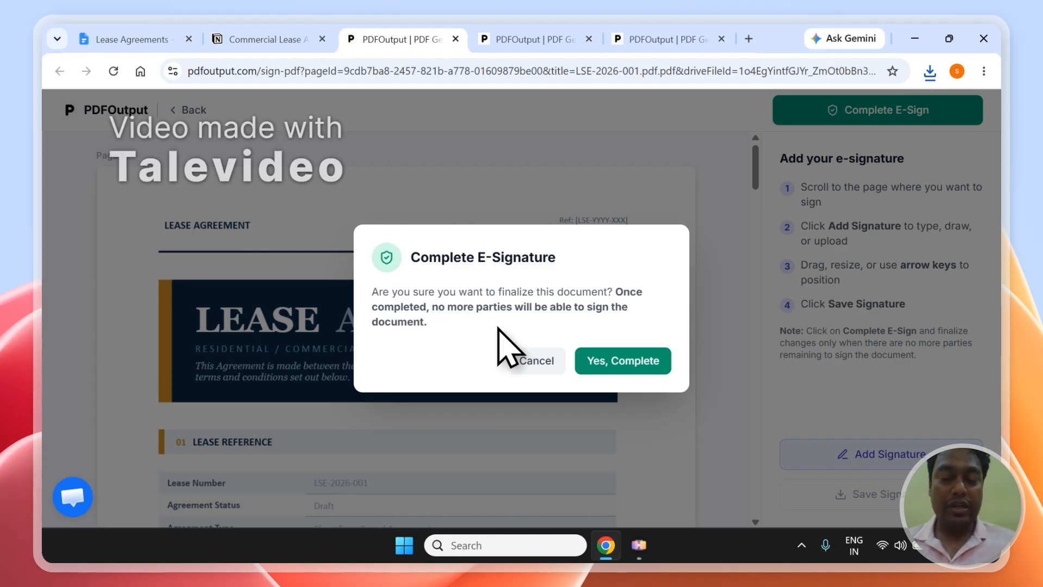
left_click(647, 360)
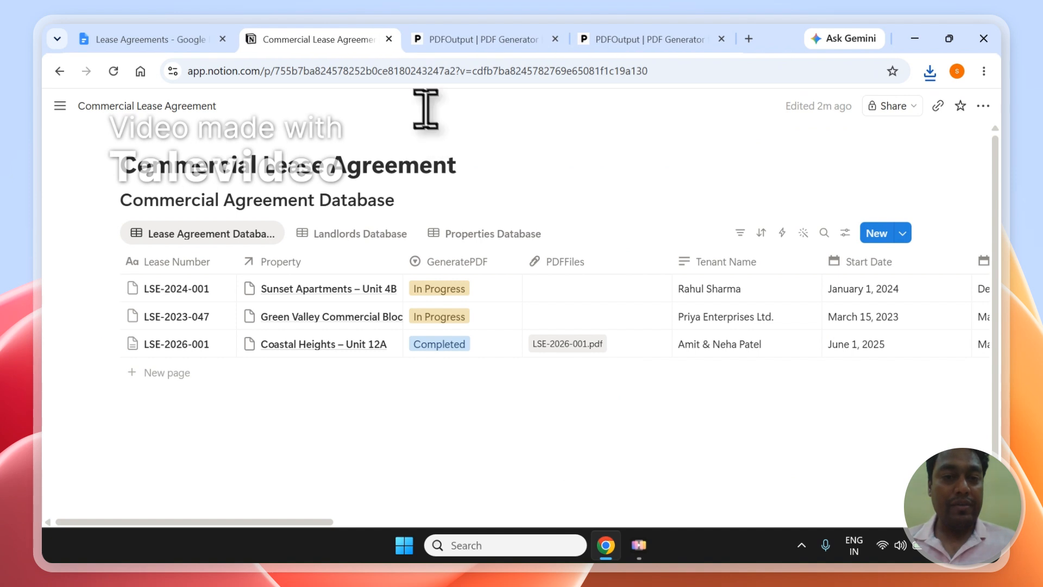
Review both parties' signatures and dates on the last page of the finalized LSE-2026-001.pdf
left_click(567, 344)
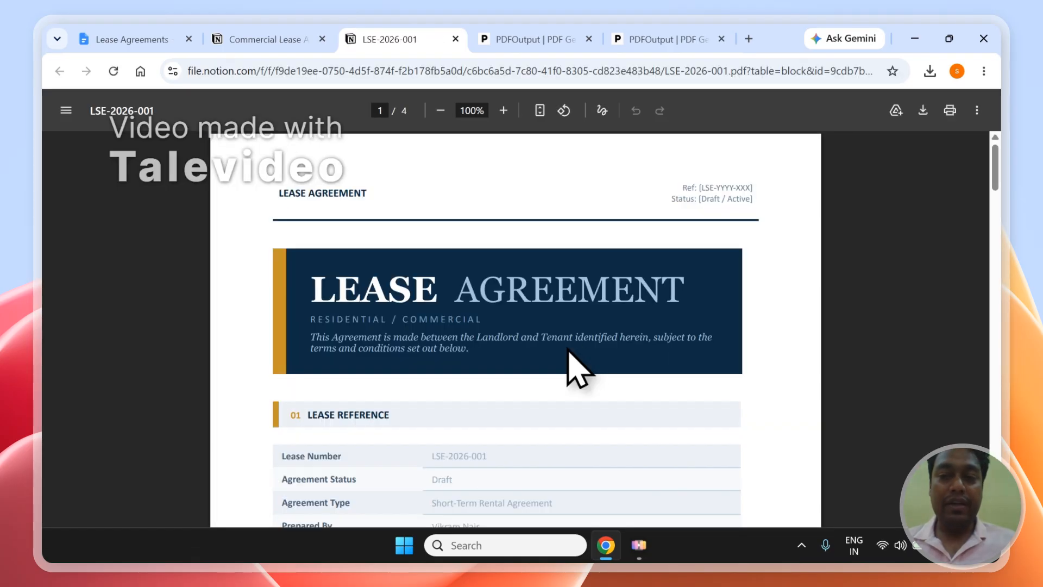
left_click_drag(1002, 173, 1002, 466)
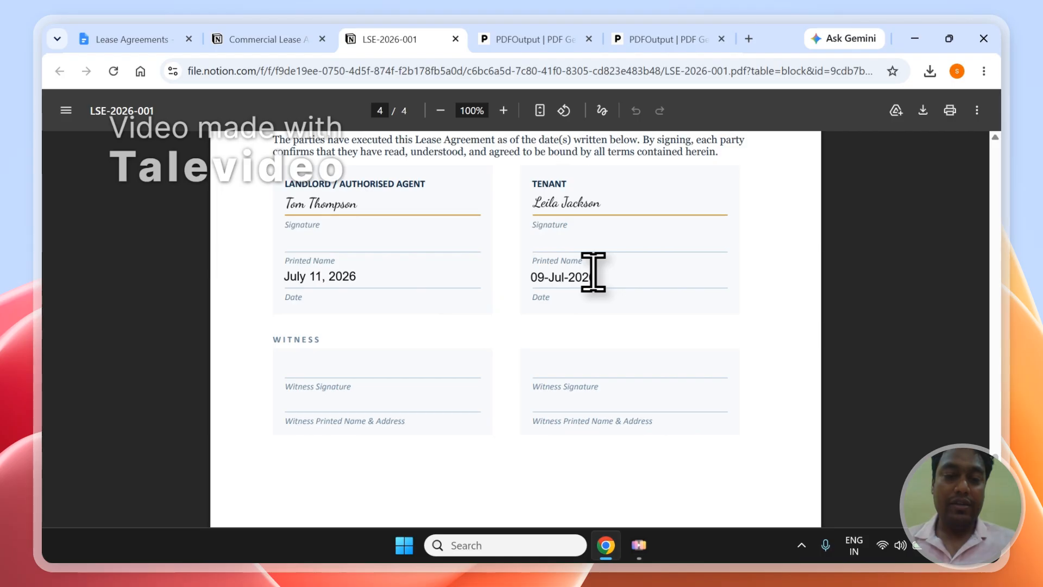
left_click(272, 30)
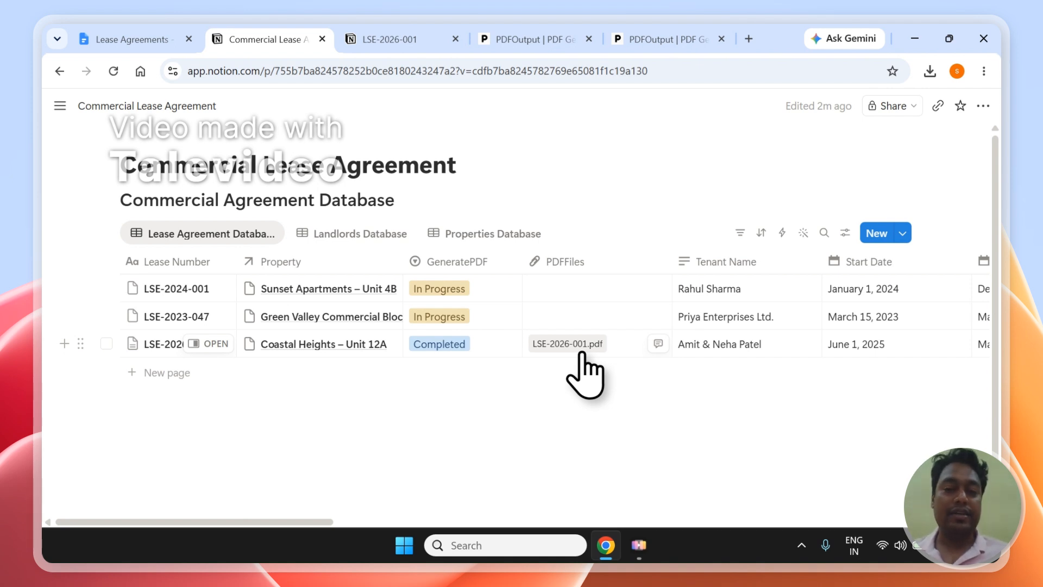
Start setting up PDF generation automation from PDFOutput's document-ready page
left_click(530, 35)
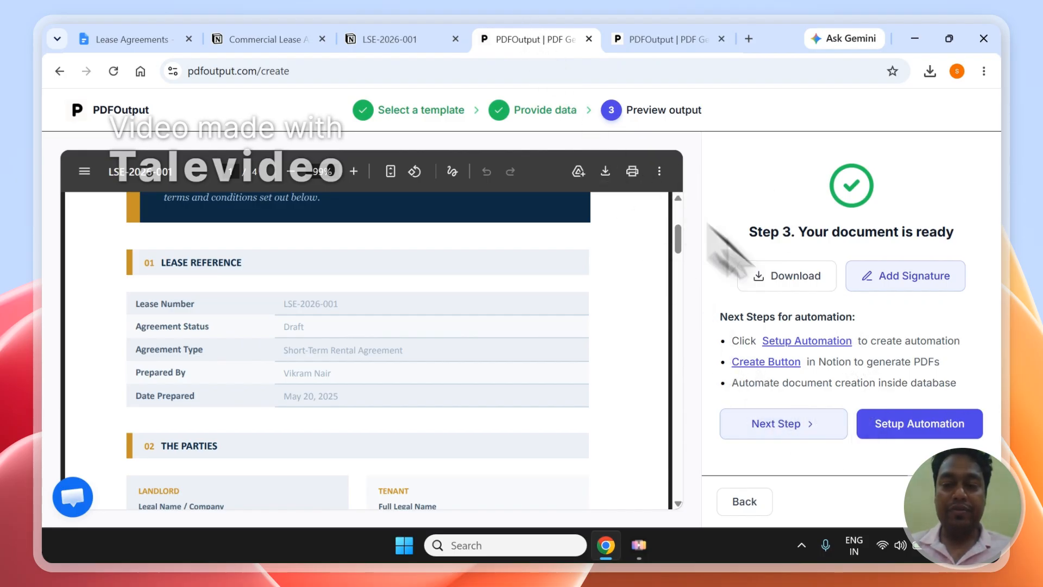
left_click(892, 426)
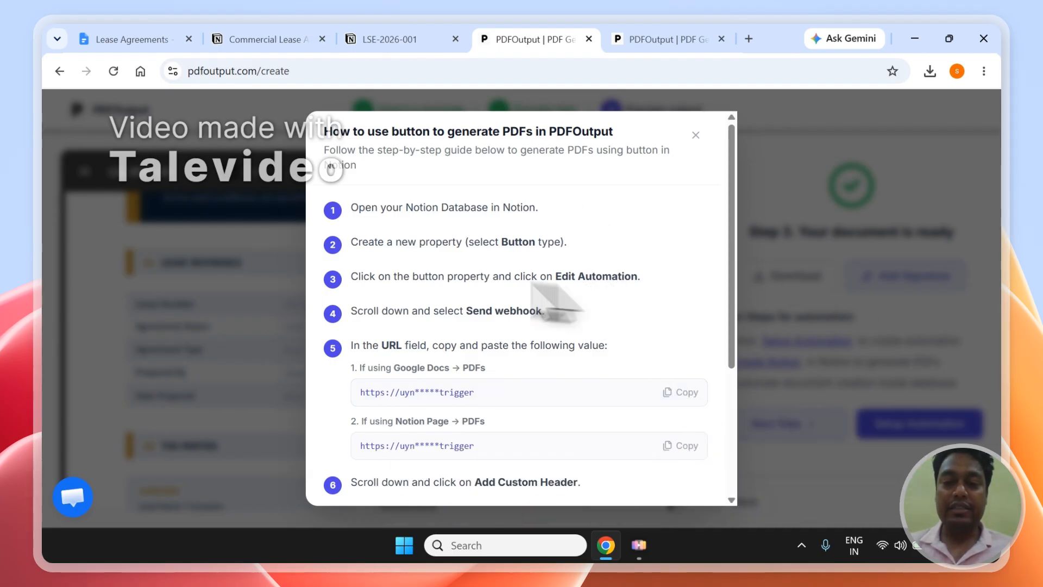
left_click(275, 39)
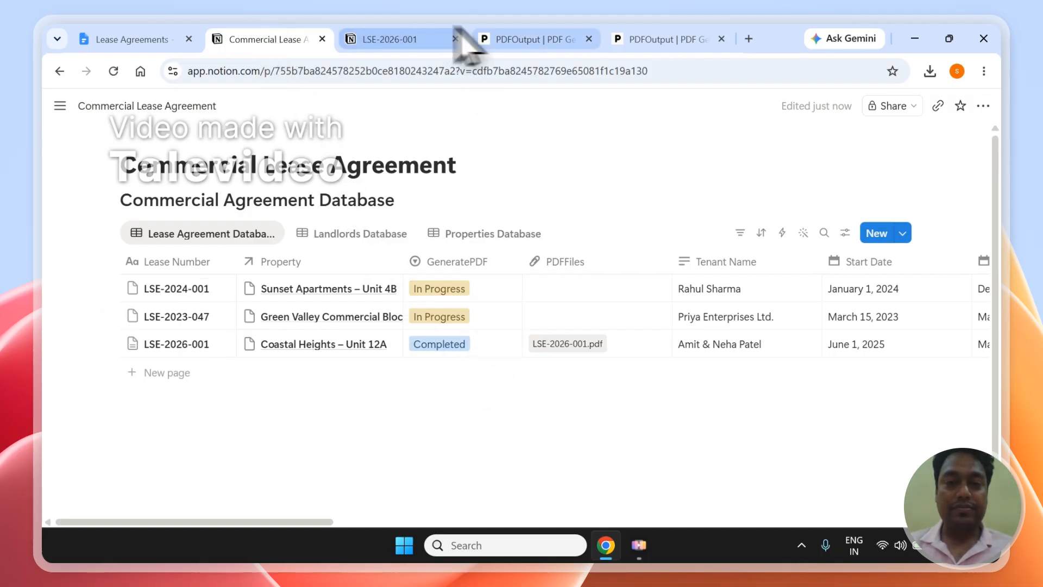
left_click(519, 39)
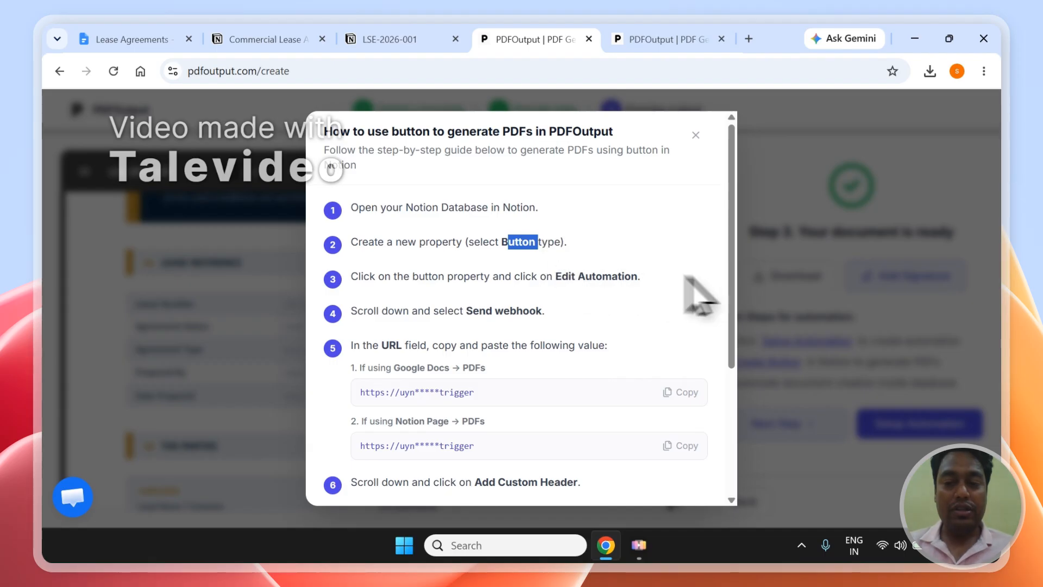
Close the How to use guide and go back to the Automation Dashboard
left_click_drag(733, 298, 725, 326)
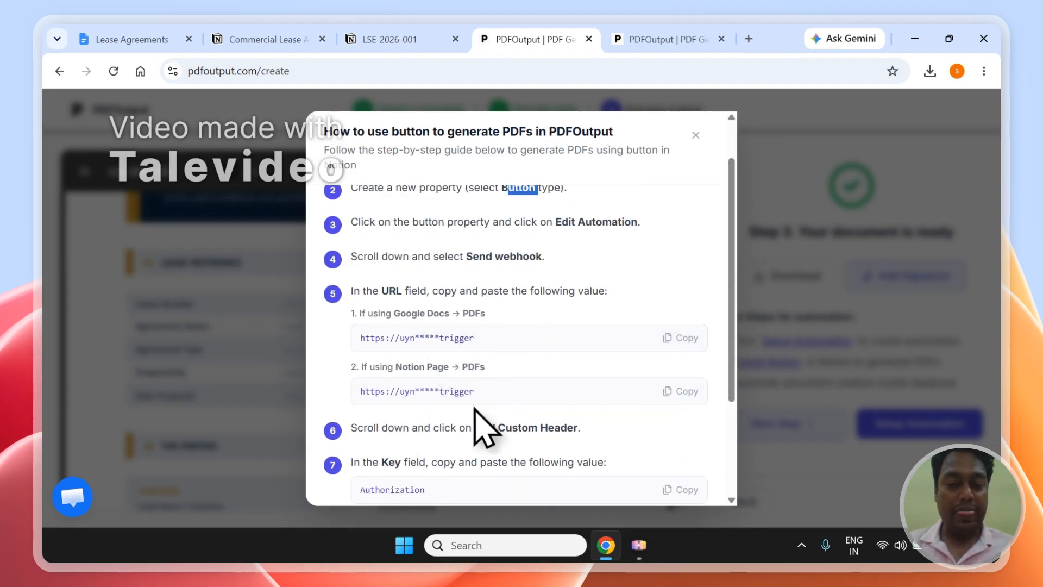
left_click(695, 136)
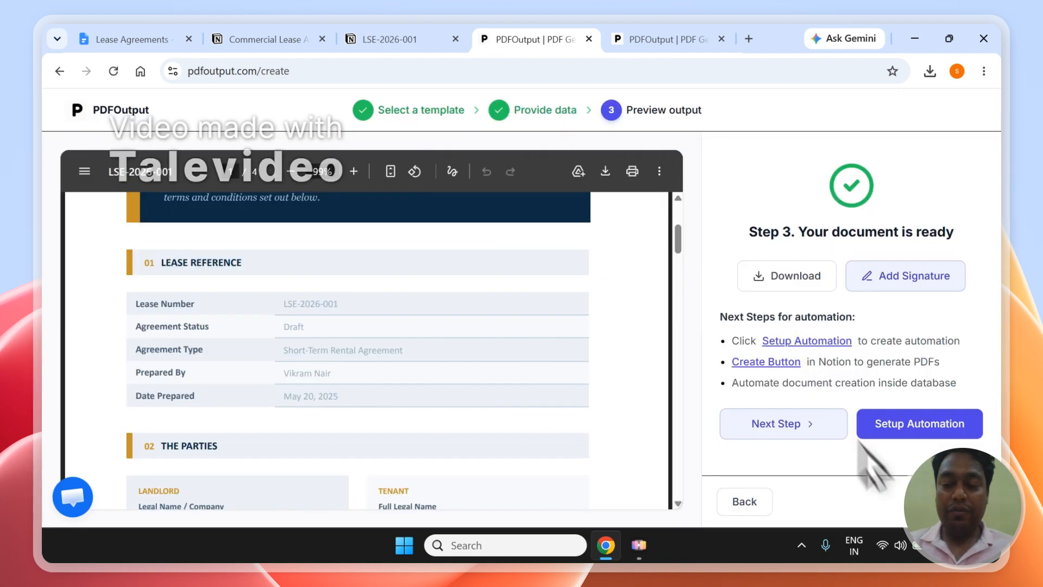
left_click(744, 502)
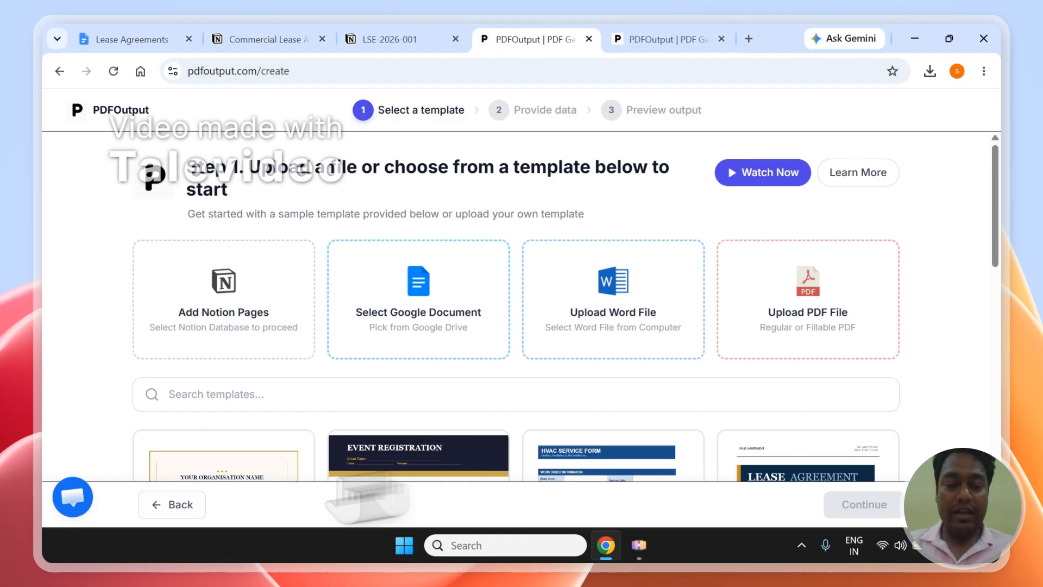
left_click(181, 505)
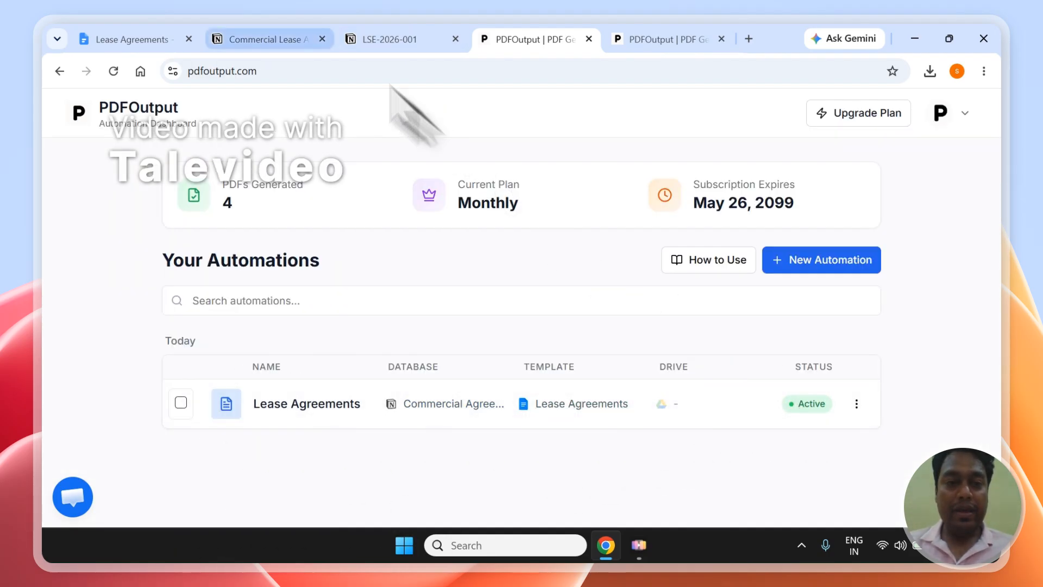
left_click(298, 30)
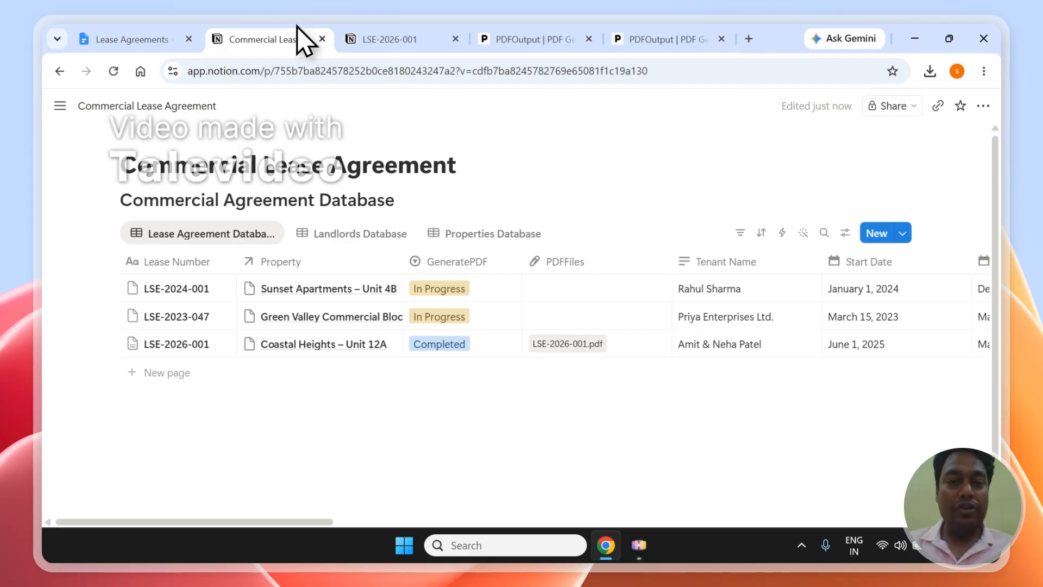
Close the LSE-2026-001 page and set GeneratePDF to Ready to Generate for LSE-2024-001 and LSE-2023-047
left_click(455, 39)
left_click(465, 290)
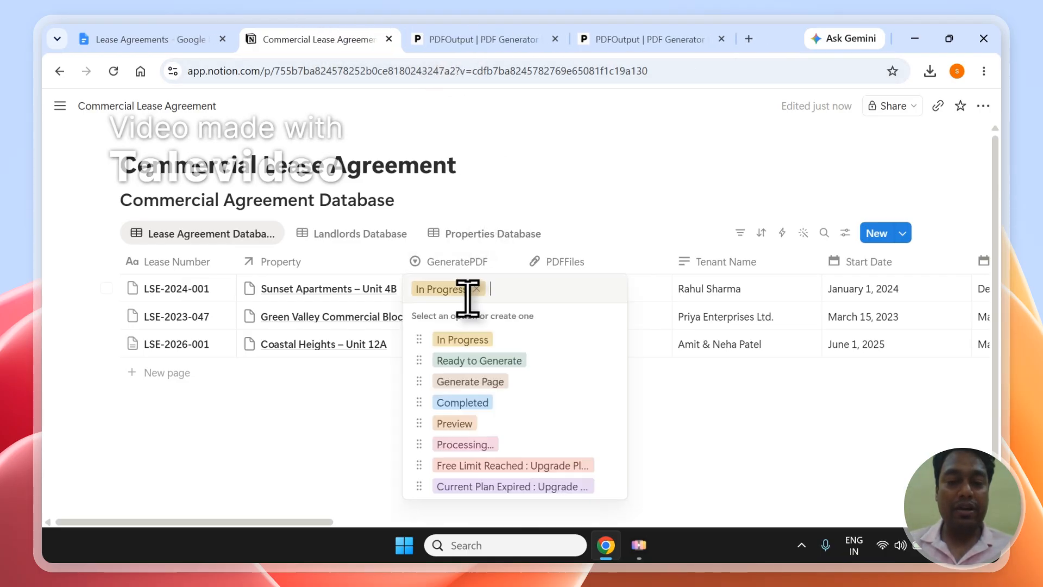
left_click(478, 360)
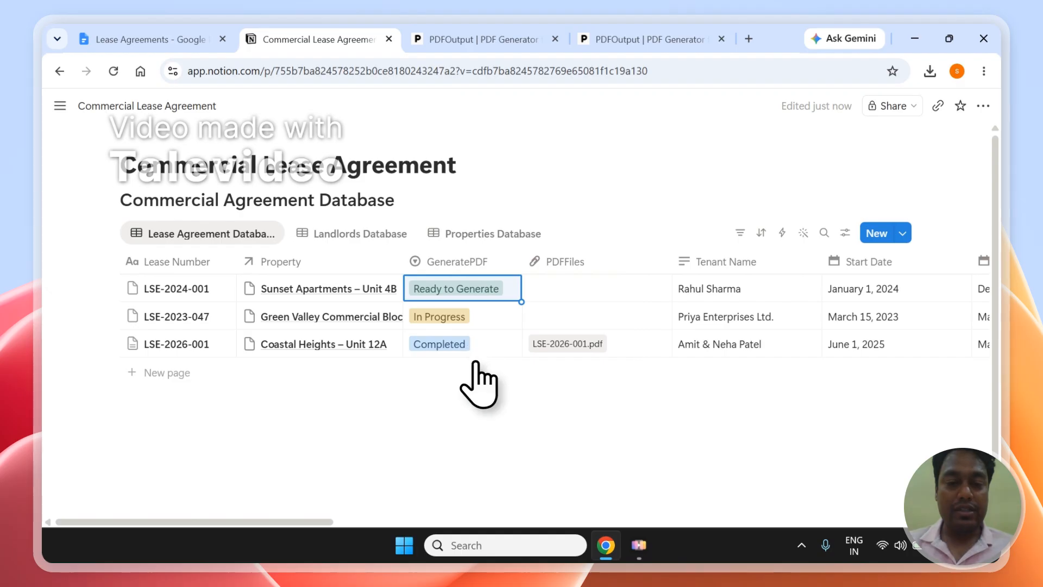
left_click(467, 316)
left_click(492, 378)
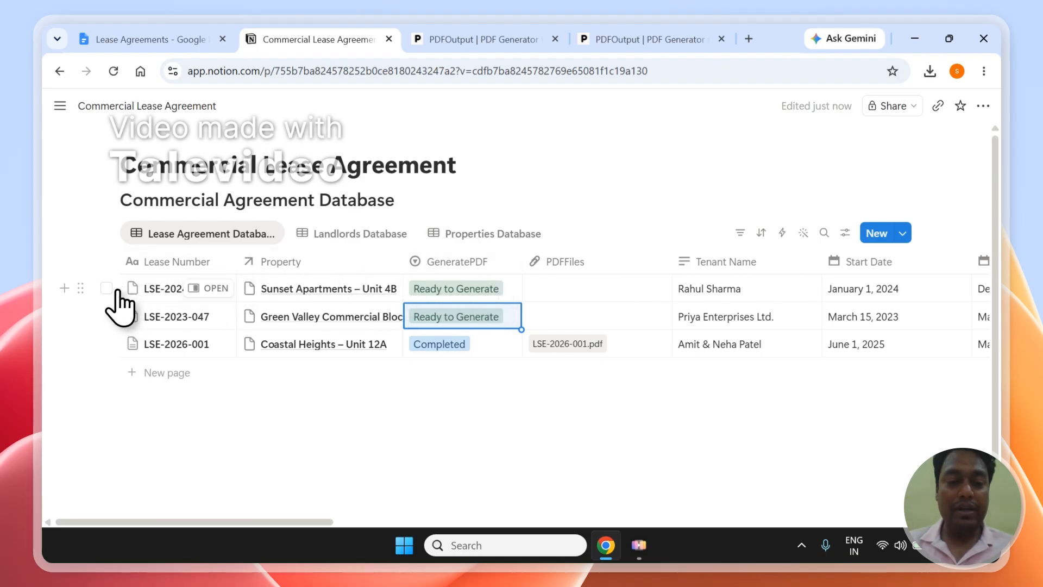
Select both pending lease rows, clear the selection, and return to PDFOutput's automation dashboard
left_click(106, 289)
left_click(106, 316)
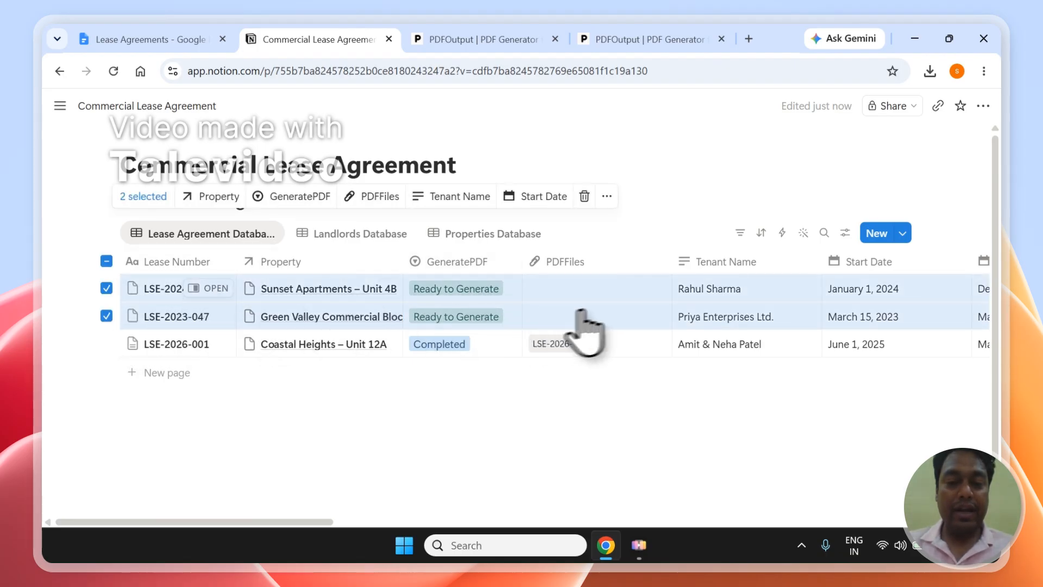
left_click(532, 410)
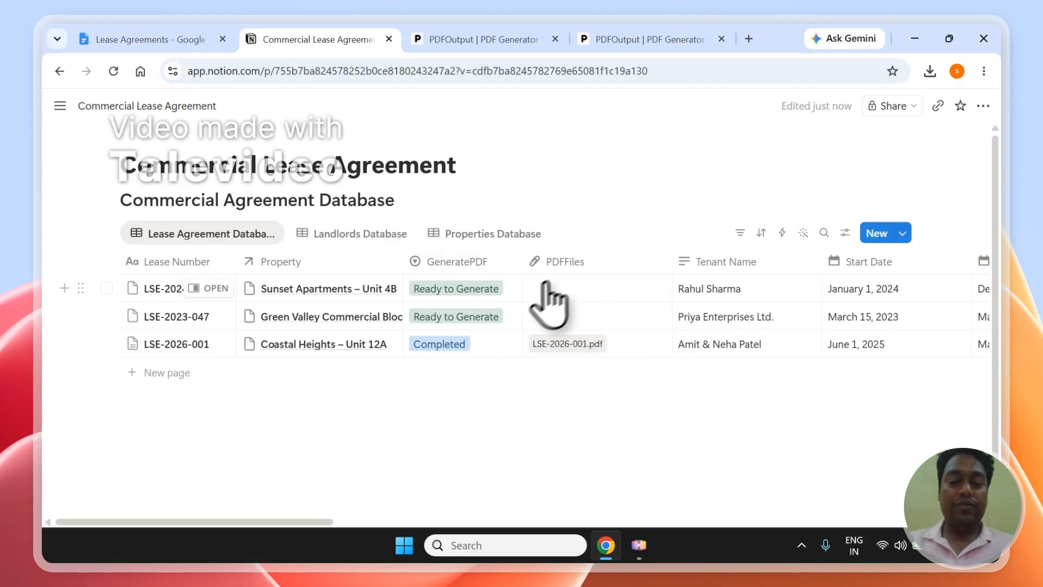
left_click(462, 41)
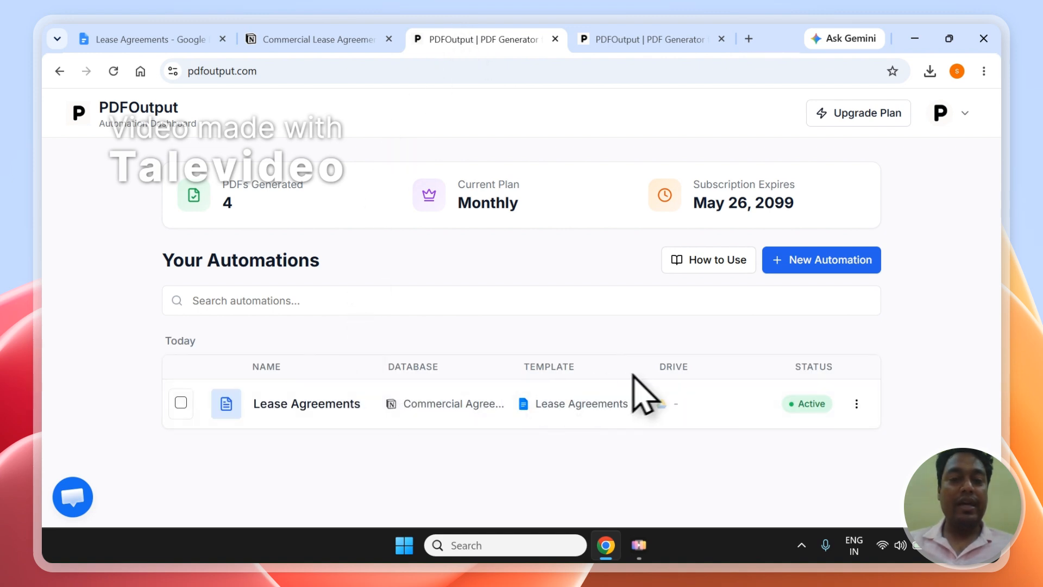
Close the extra sign-pdf page and sign out of PDFOutput from the account menu
left_click(279, 38)
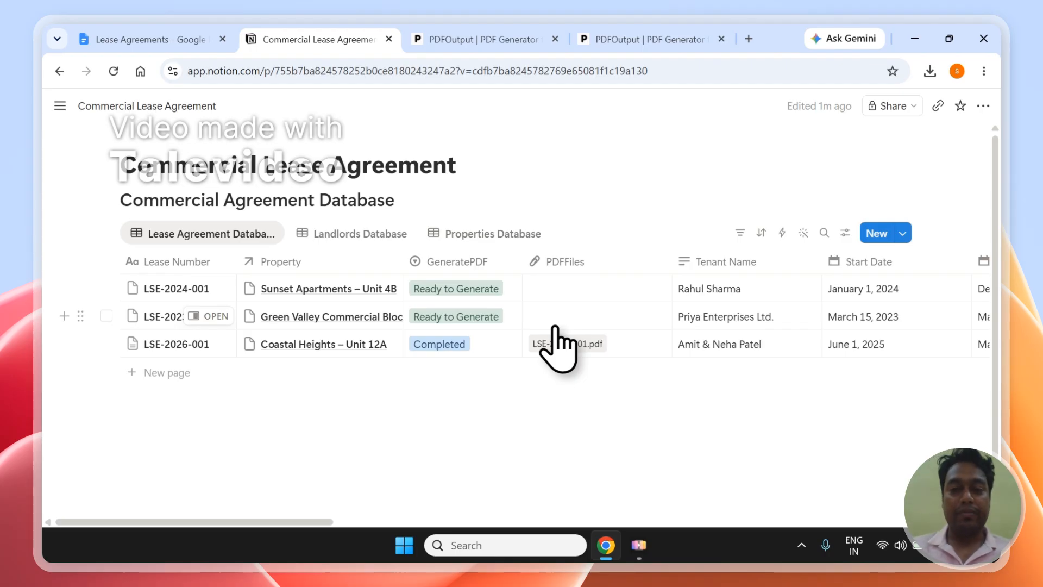
left_click(523, 44)
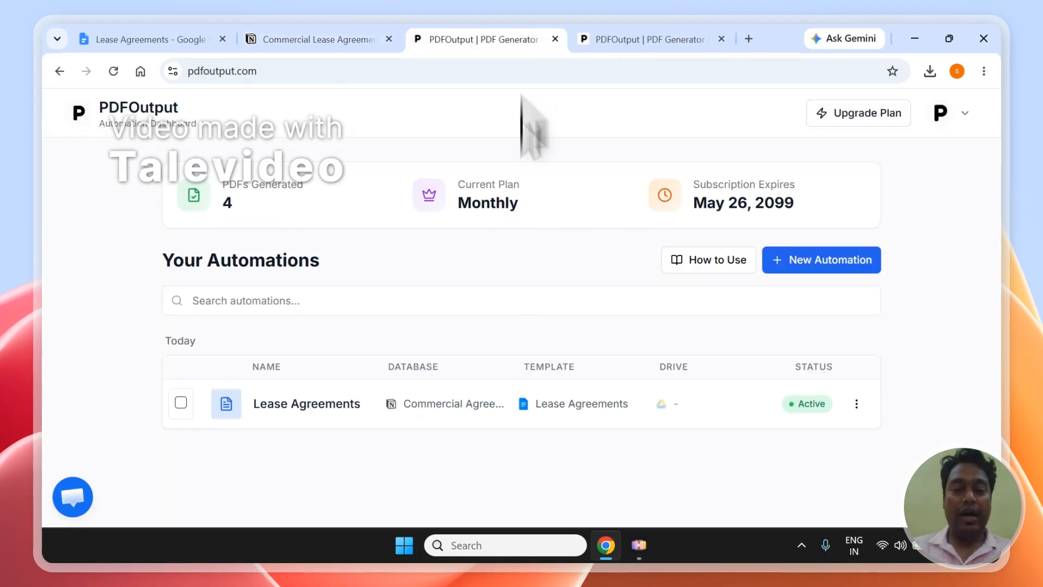
left_click(661, 38)
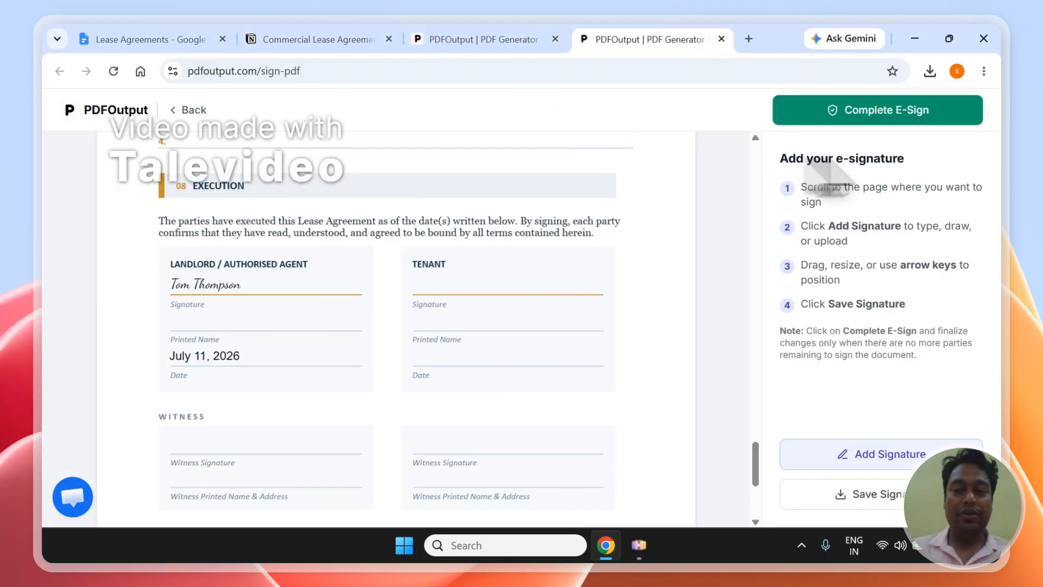
left_click(721, 39)
left_click(941, 114)
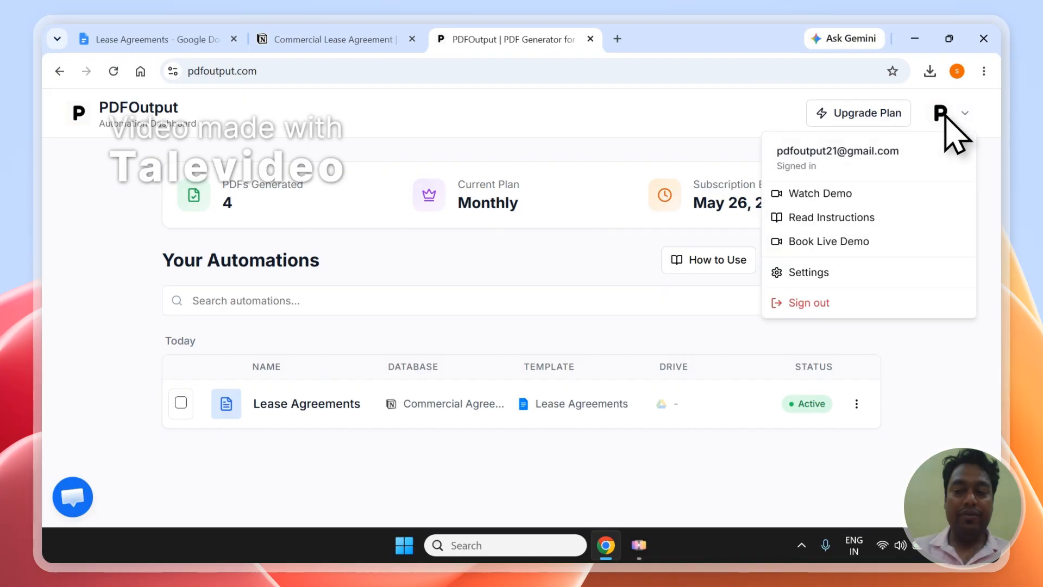
left_click(825, 306)
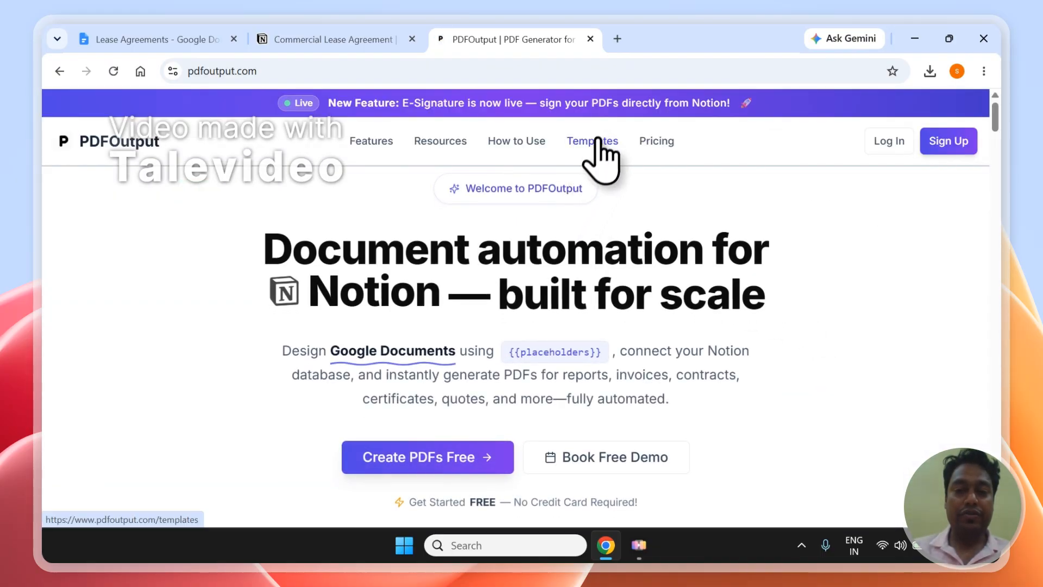
Browse PDFOutput's public templates gallery and minimize the support chat
left_click(600, 158)
scroll(1003, 187, "down", 5)
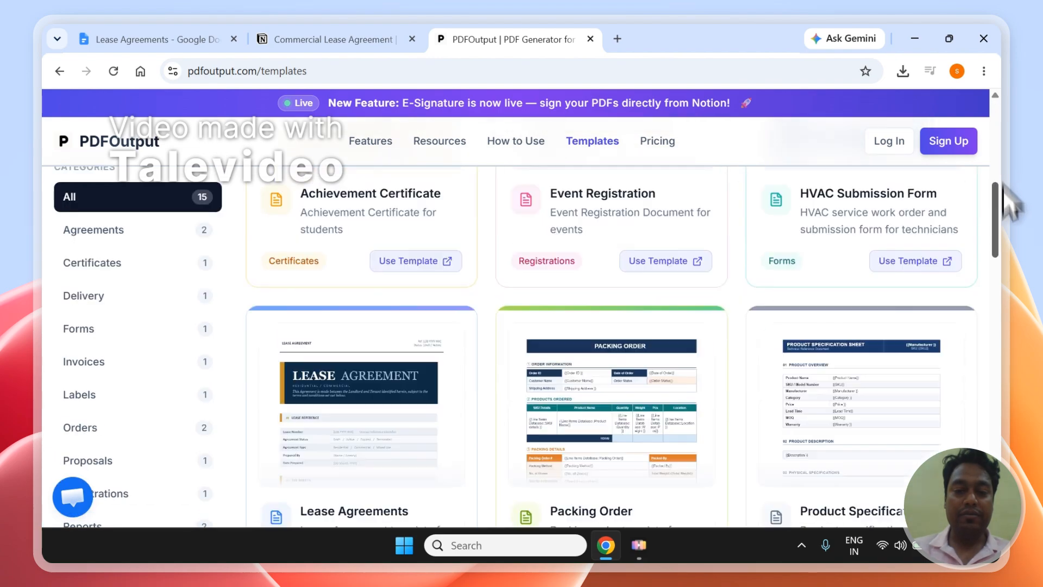
left_click_drag(1002, 184, 912, 198)
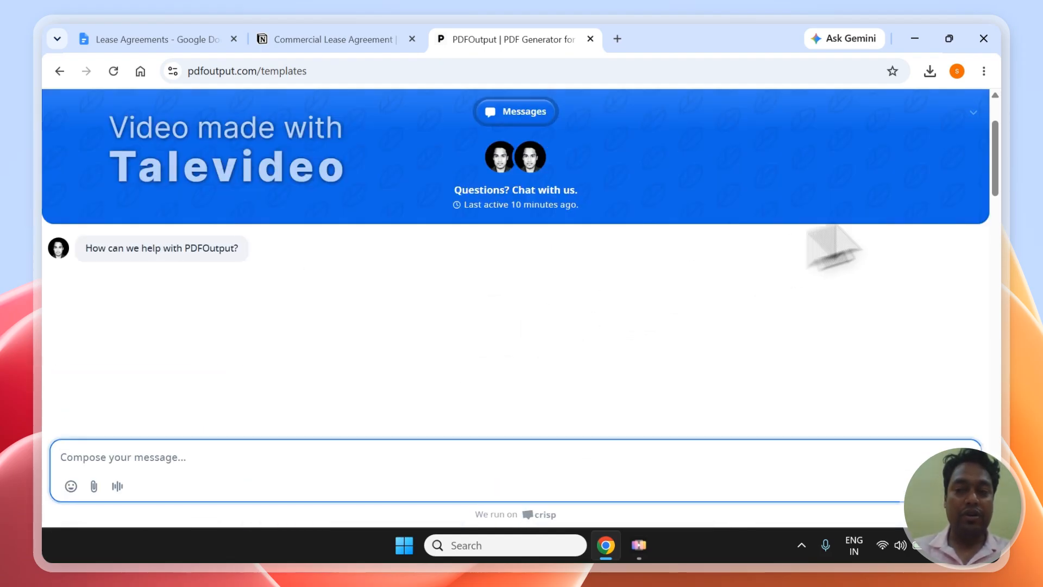
left_click(976, 112)
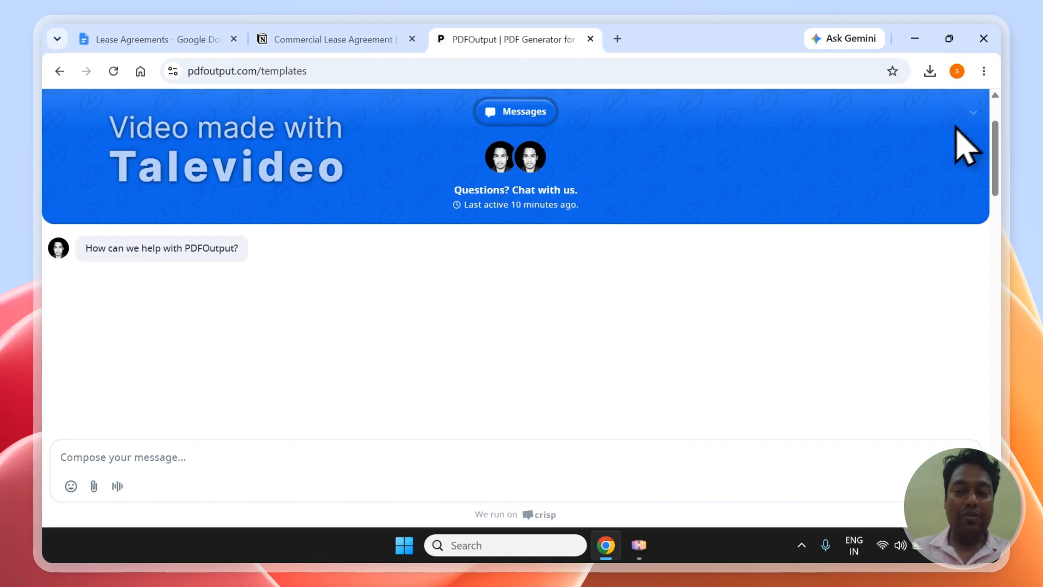
mouse_move(972, 115)
left_click(956, 143)
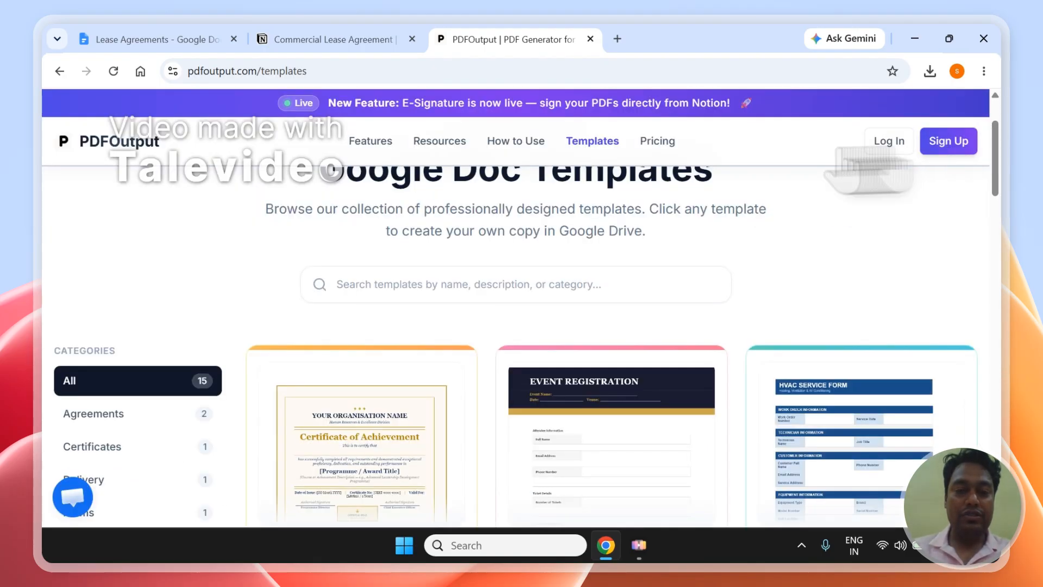
Scroll the PDFOutput homepage to the Contact footer, then check the now-Completed leases in Notion
left_click(141, 146)
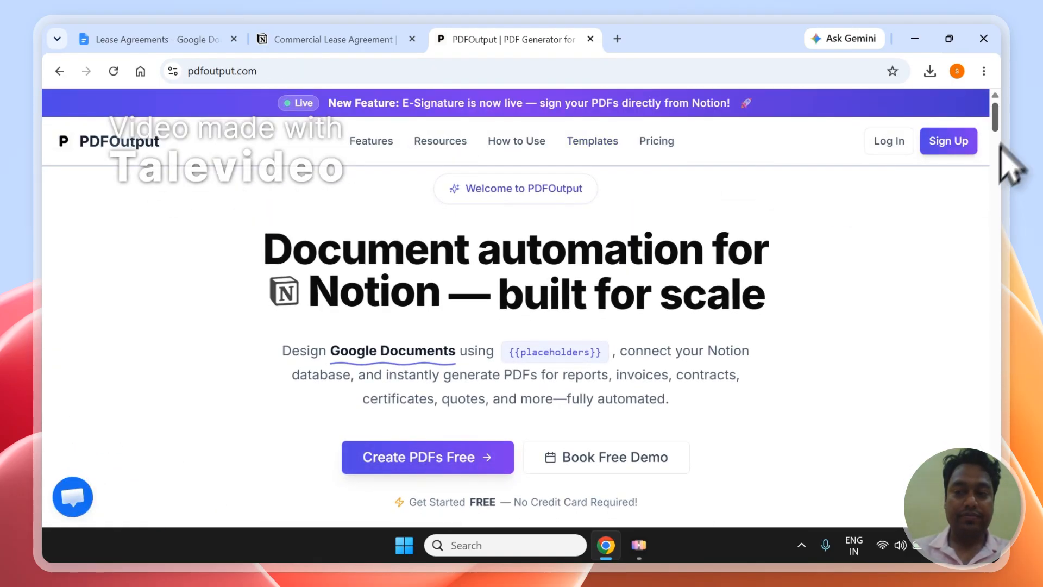
left_click_drag(1002, 115, 1024, 545)
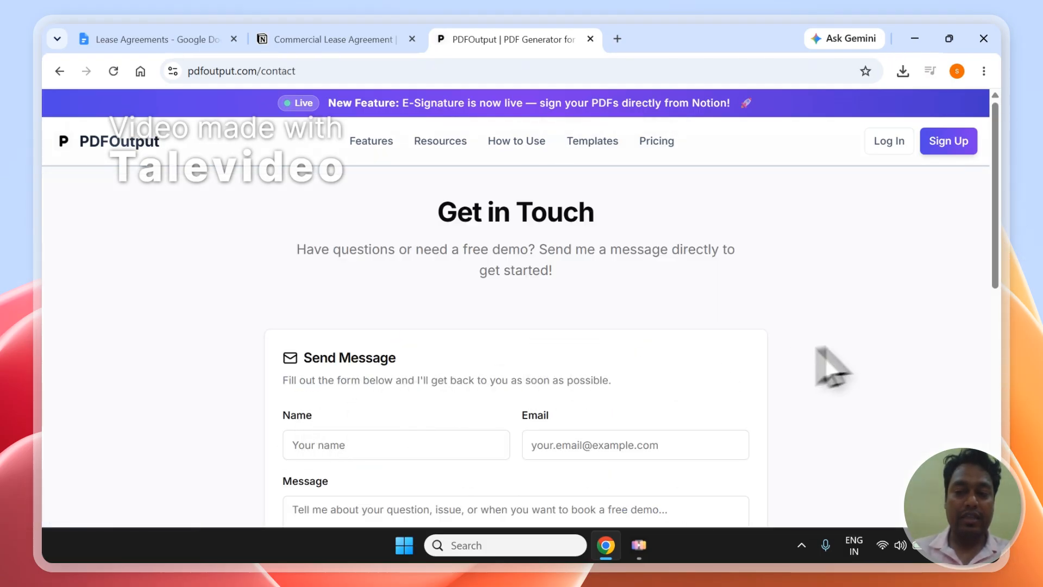
left_click_drag(997, 258, 1000, 371)
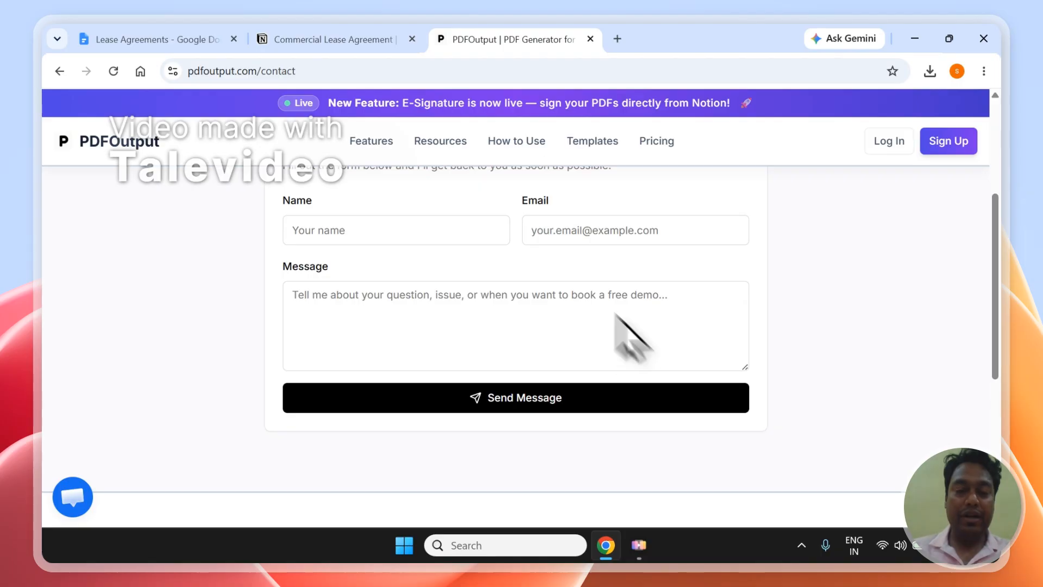
left_click(332, 32)
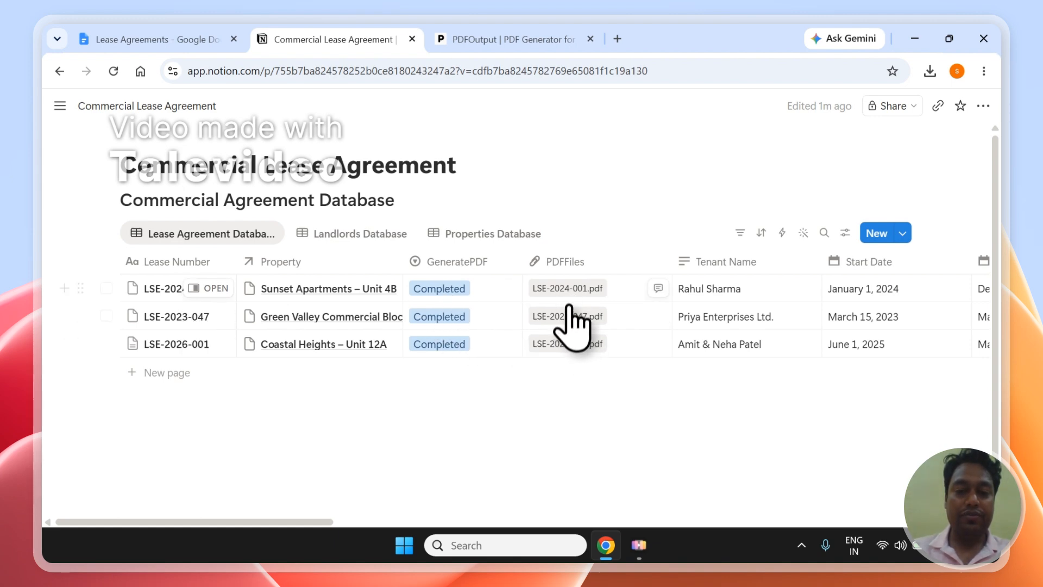
Open LSE-2024-001.pdf on the e-sign page and scroll to its empty signature blocks
left_click(566, 295)
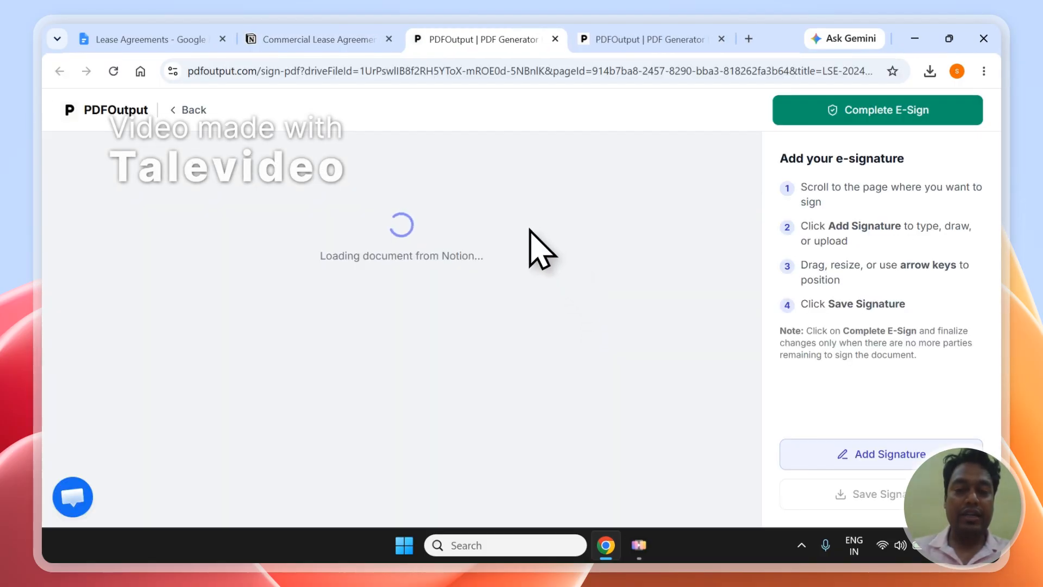
left_click(367, 72)
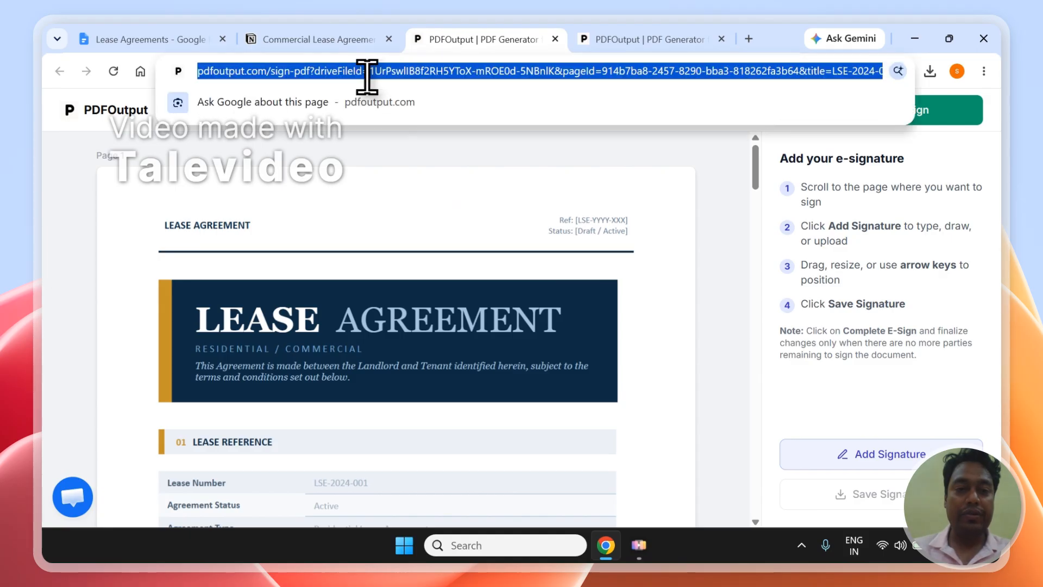
left_click(362, 162)
left_click_drag(760, 174, 791, 491)
scroll(791, 492, "up", 3)
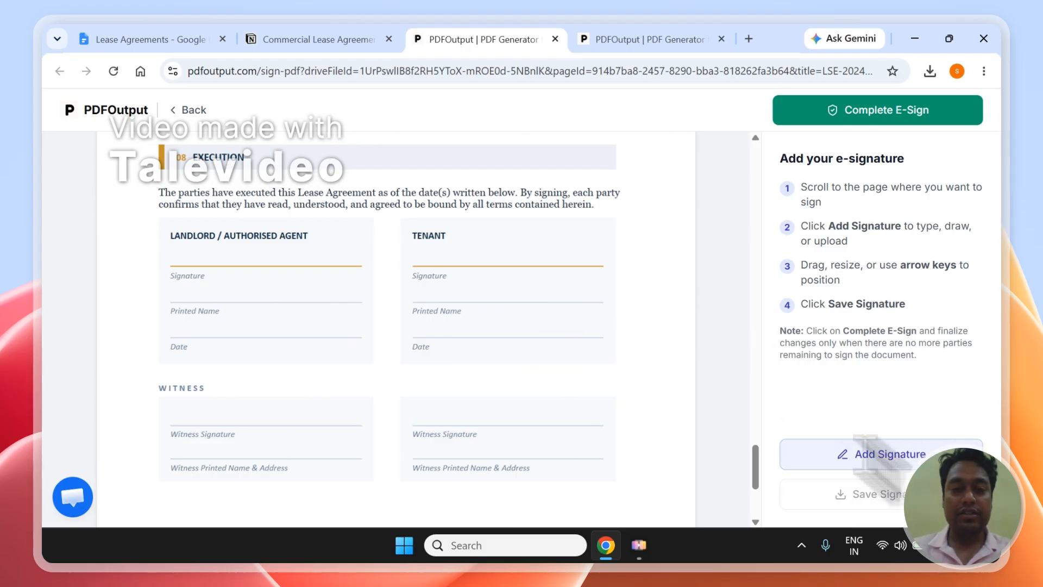
left_click(232, 35)
left_click(281, 34)
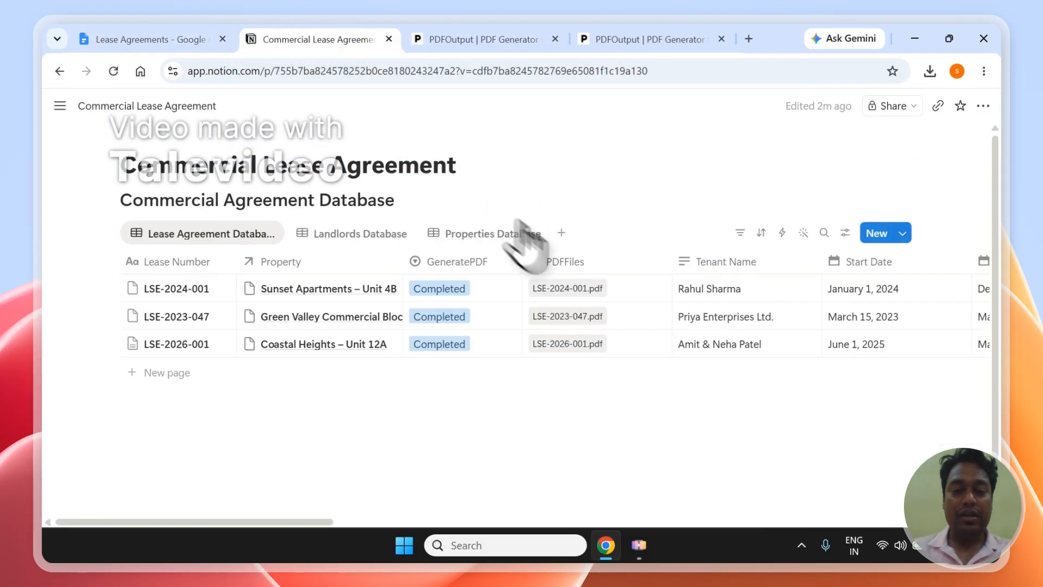